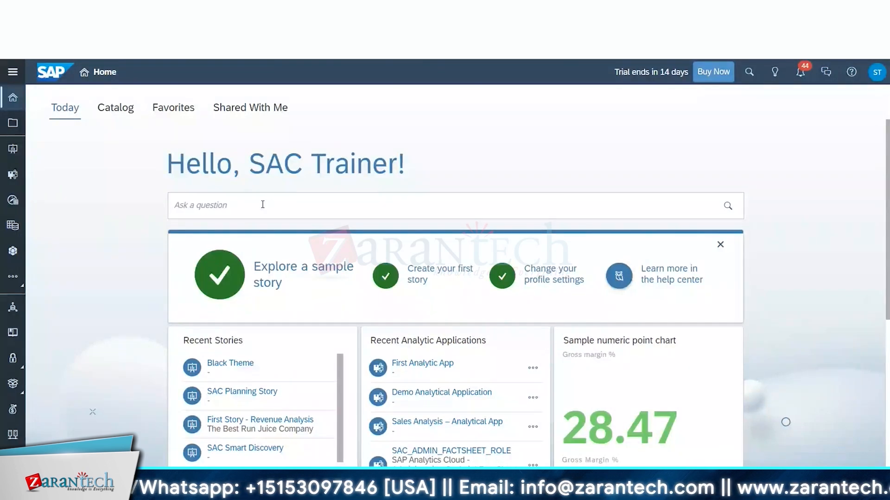
Open Search to Insight and ask the question "show sales" across all available models
click(218, 205)
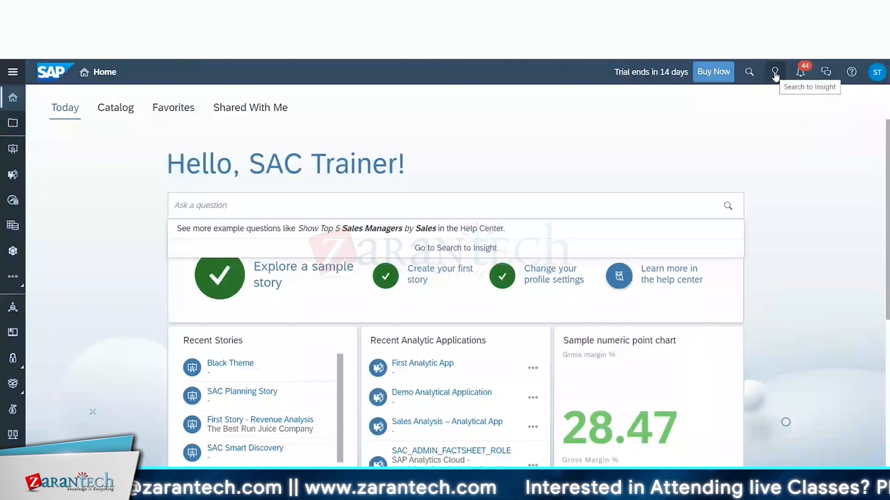
click(775, 73)
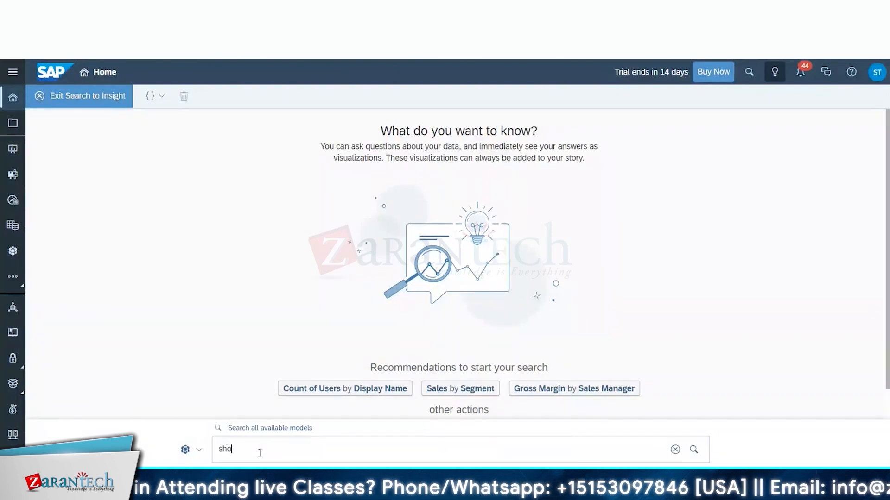
text(ow sales)
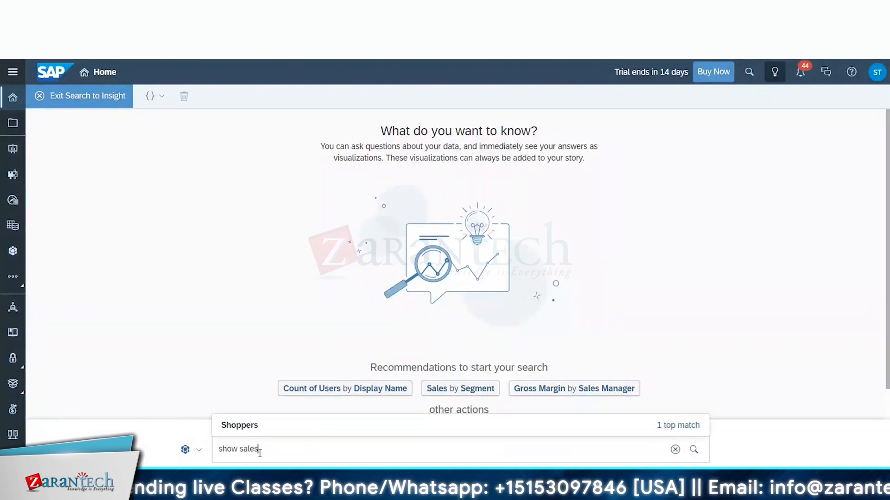
key(Return)
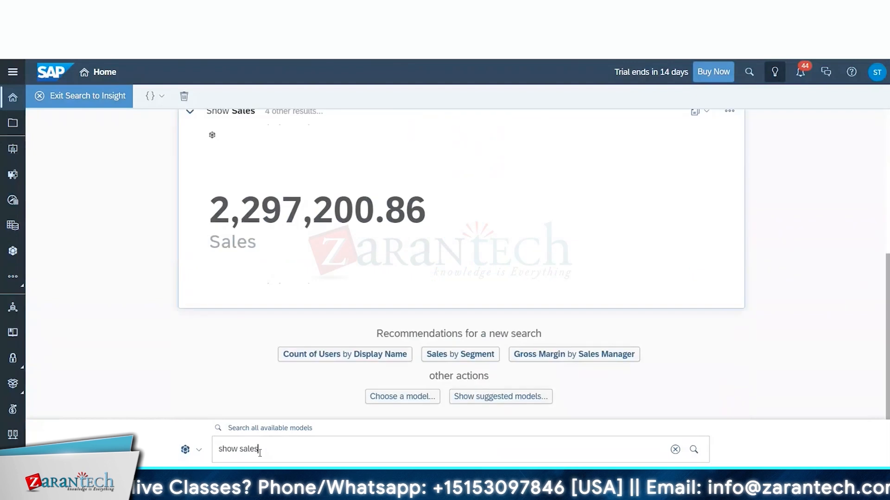
Review the other models offered for the Show Sales result and select the Superstore Dataset one
scroll(98, 307, up, 1)
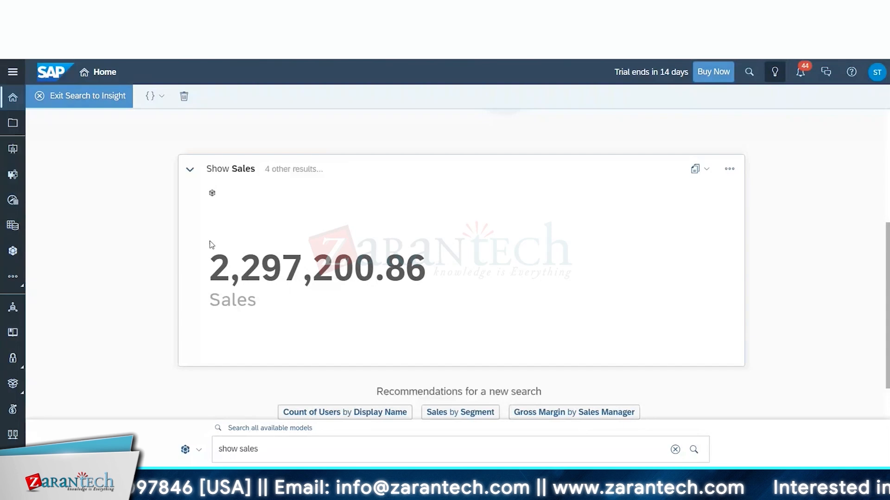
mouse_move(213, 197)
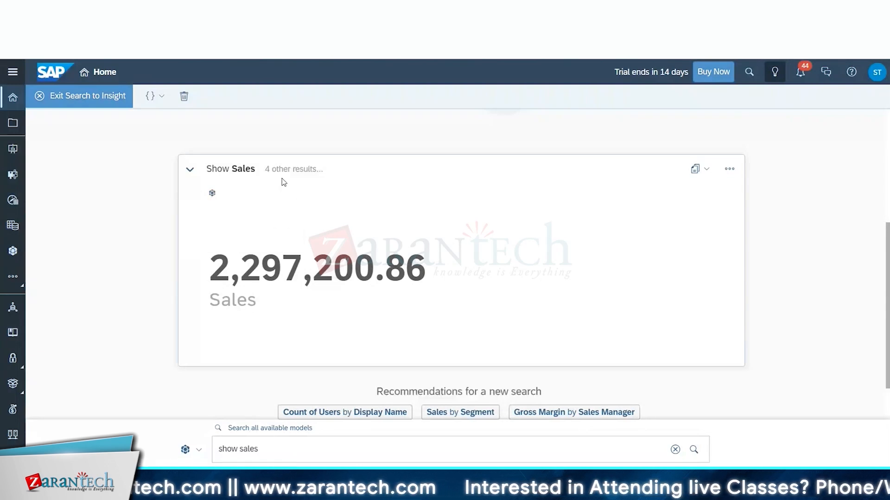
click(306, 175)
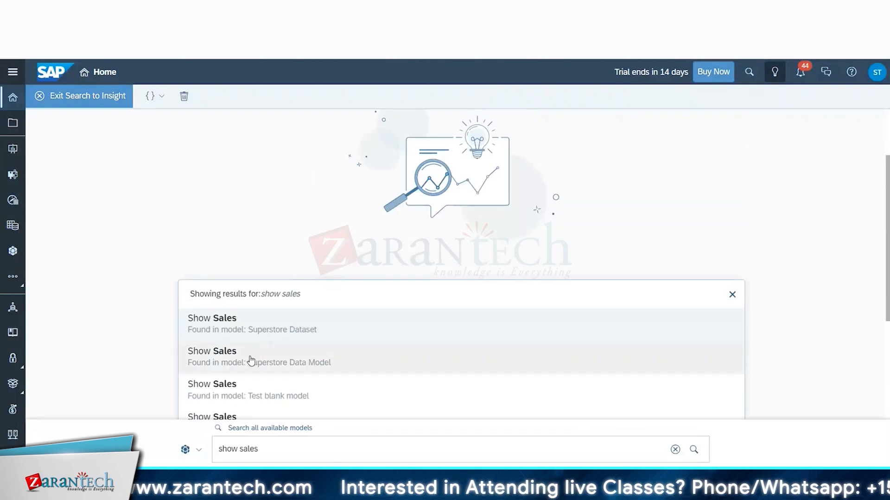
scroll(264, 373, down, 2)
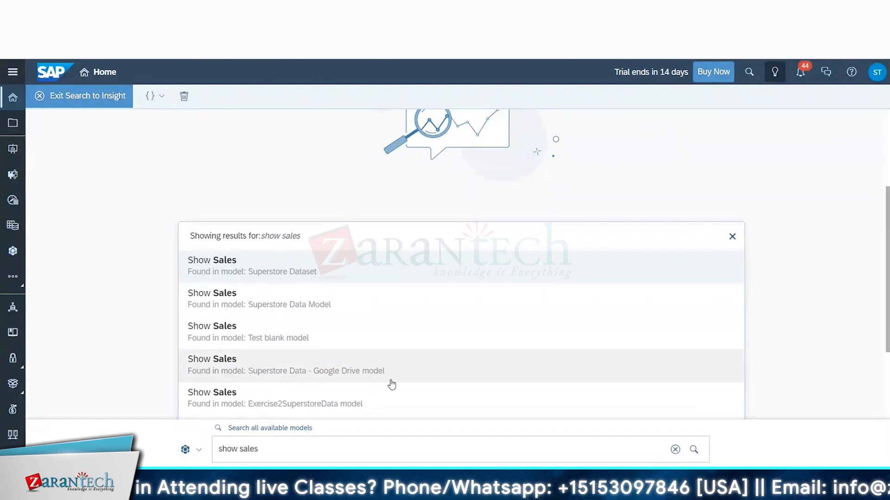
scroll(324, 371, down, 3)
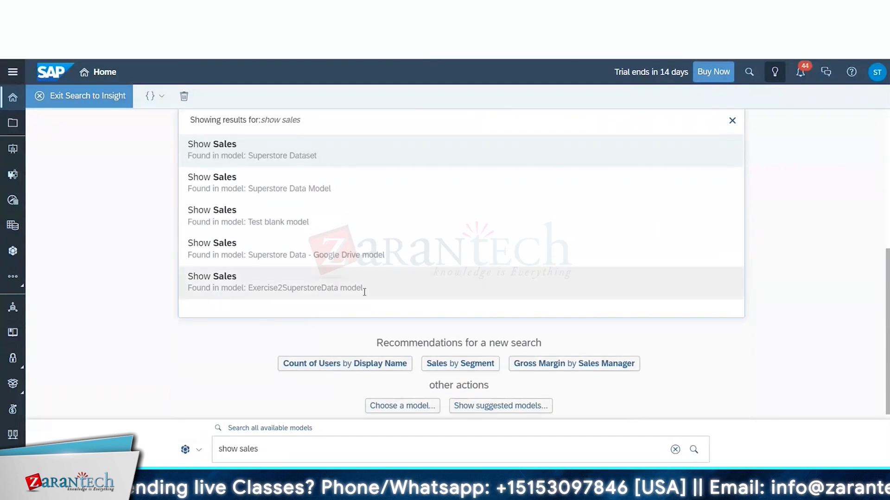
scroll(298, 278, up, 1)
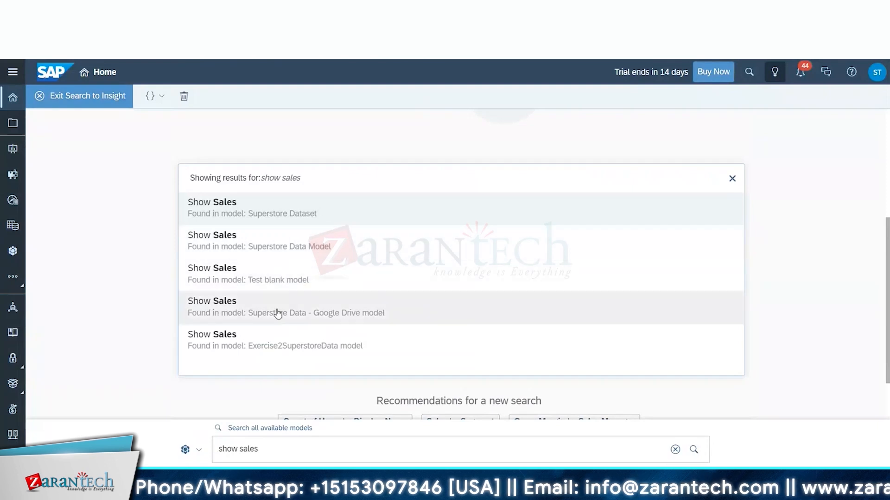
click(366, 205)
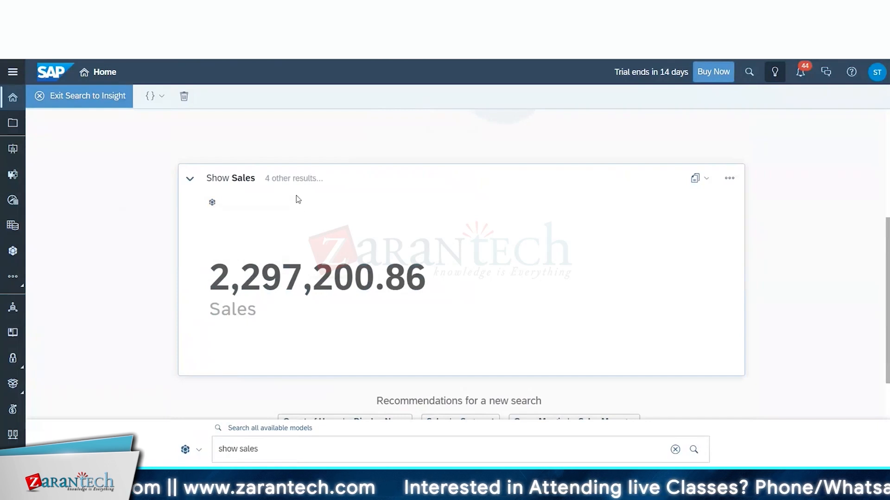
click(300, 179)
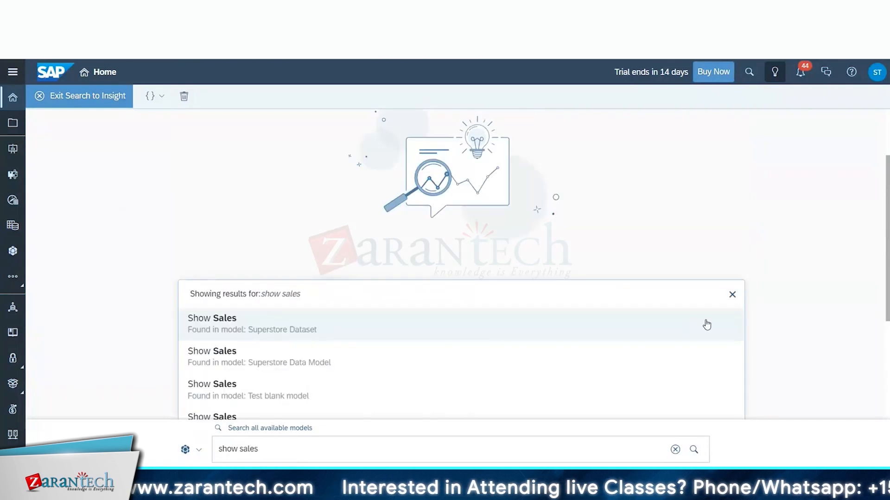
click(732, 295)
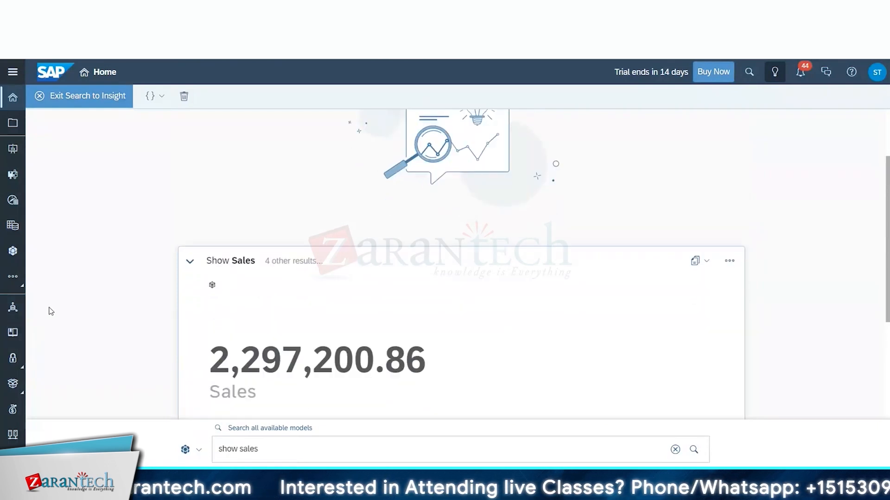
Look at the suggested models for the search, then copy the Show Sales chart to the clipboard
click(200, 450)
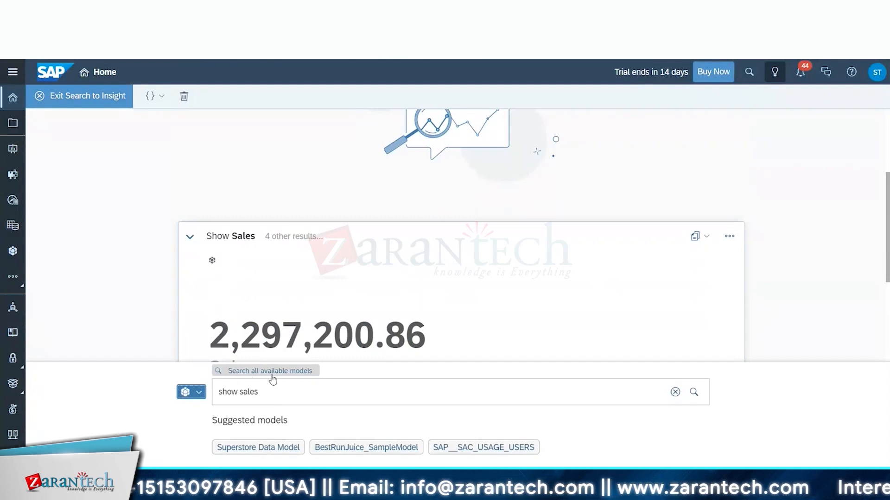
click(202, 395)
click(708, 237)
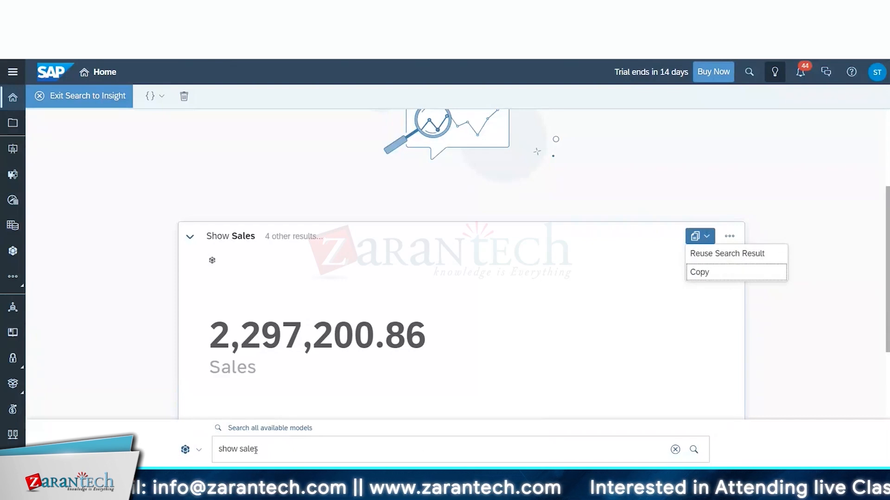
click(703, 278)
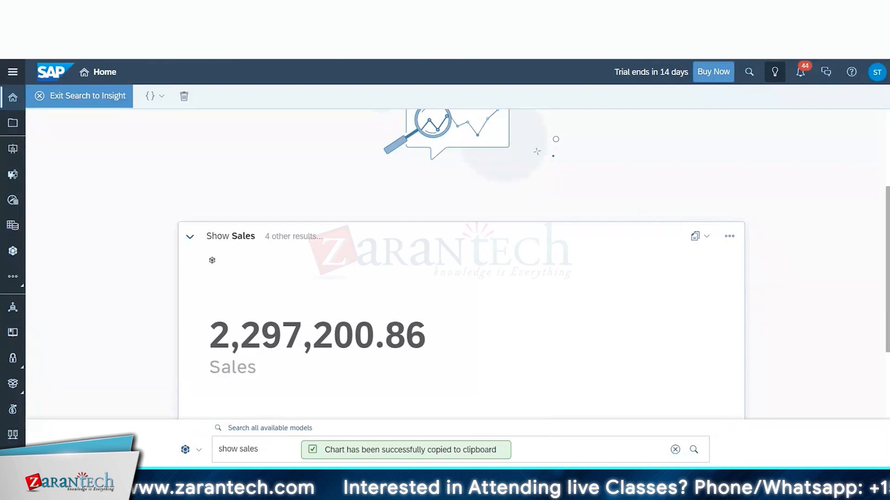
Open a new blank story, look at its additional file and tool options, and return to Search to Insight
key(ctrl+t)
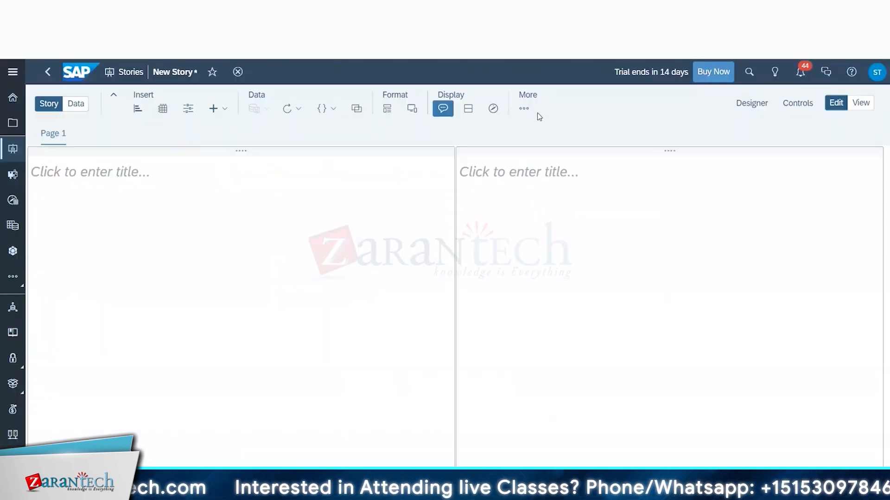
click(529, 113)
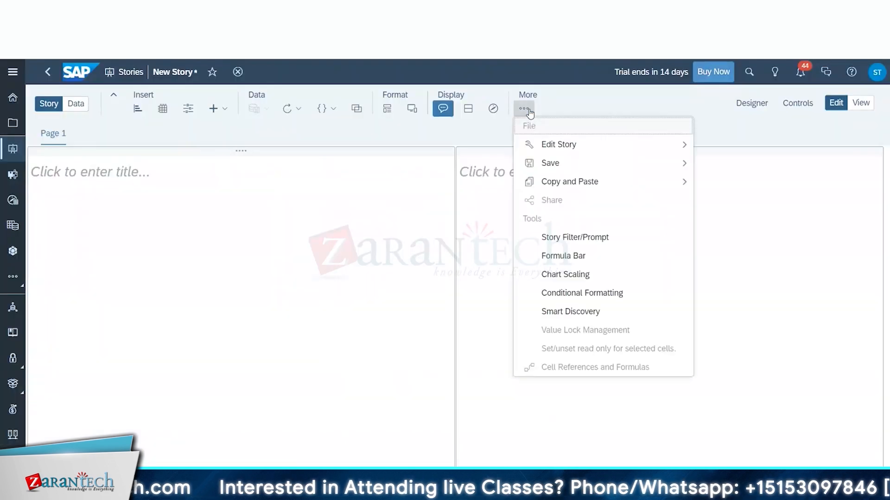
click(93, 241)
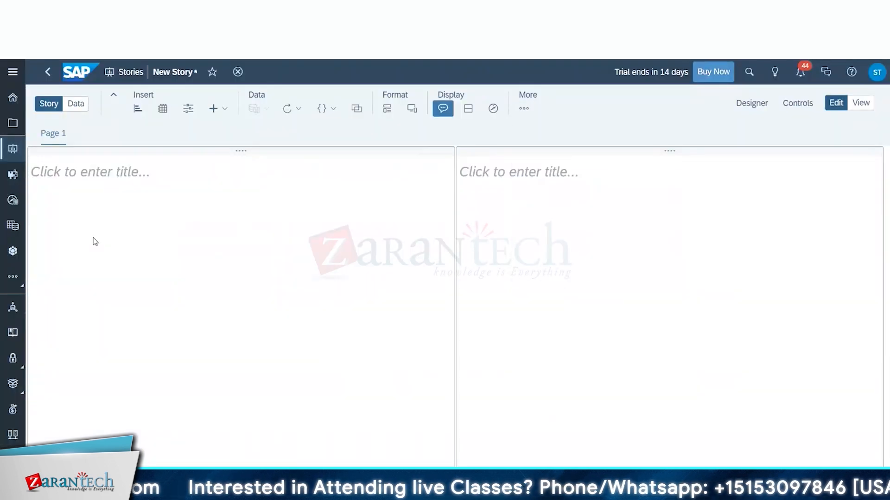
click(49, 73)
click(551, 294)
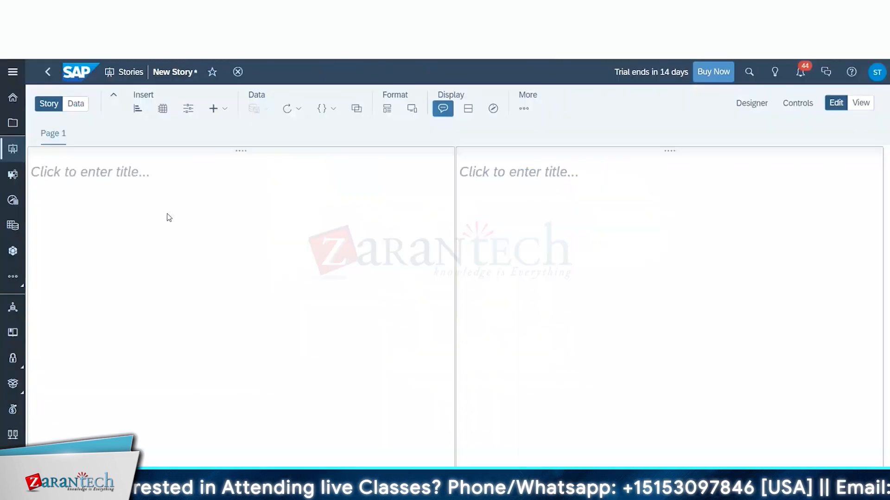
click(169, 218)
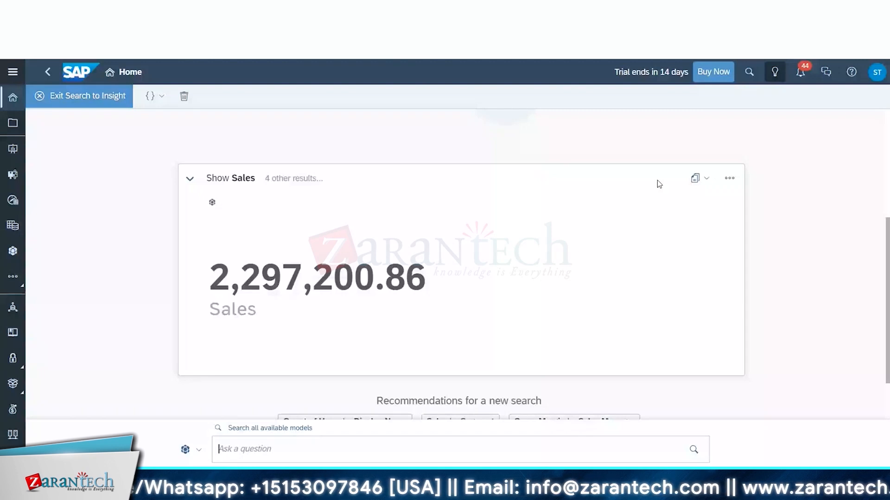
Check the export and remove options of the Show Sales result, then ask the question "show sales by region"
click(729, 178)
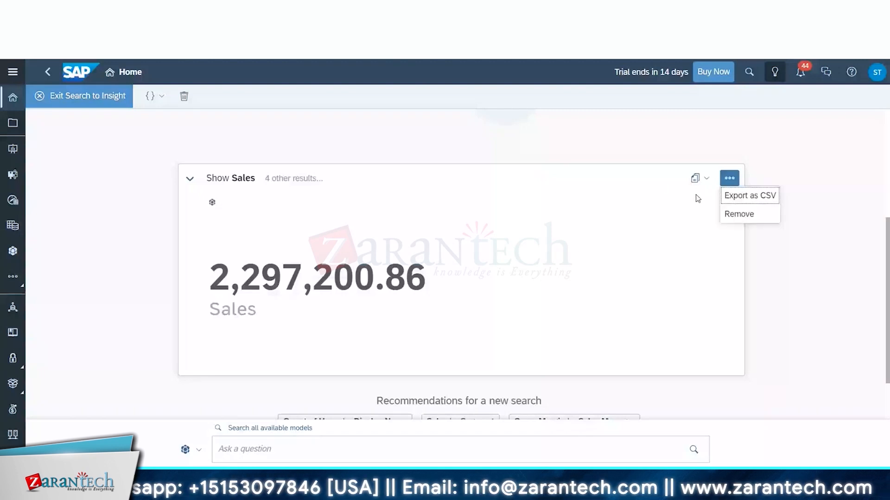
click(697, 198)
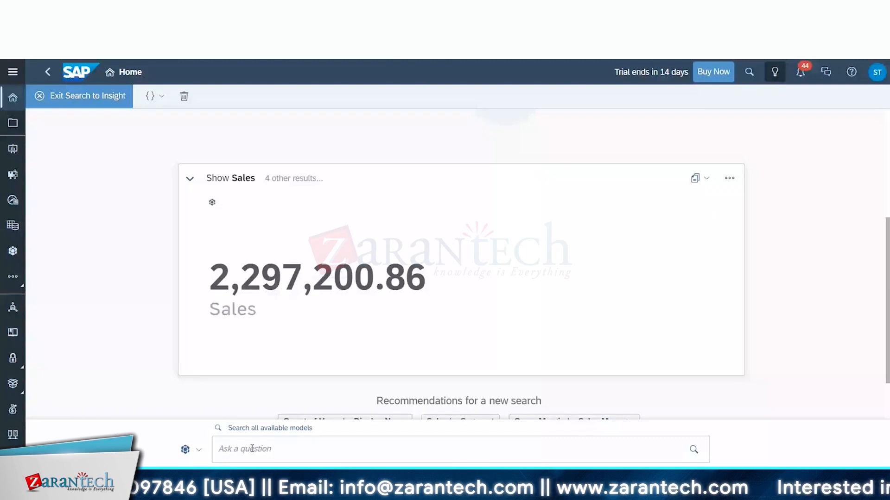
text(show sales by)
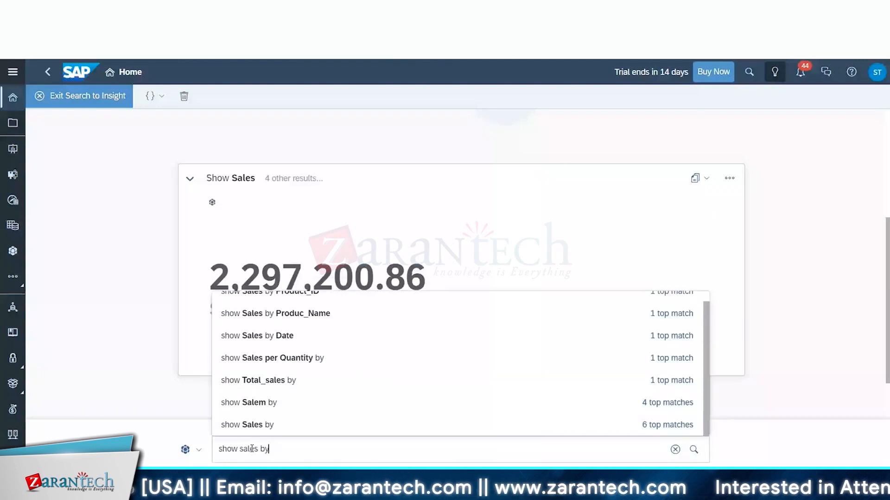
text( region)
key(Return)
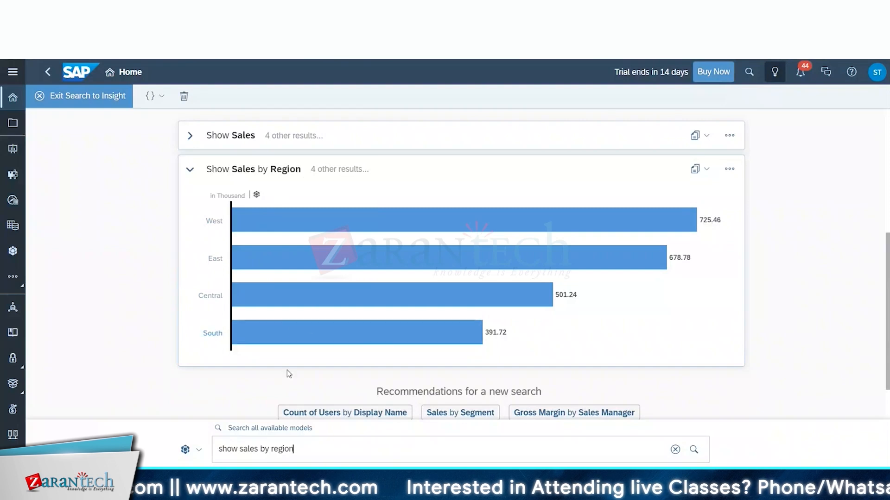
Extend the question to "show sales by region for year 2017" and run it
mouse_move(548, 218)
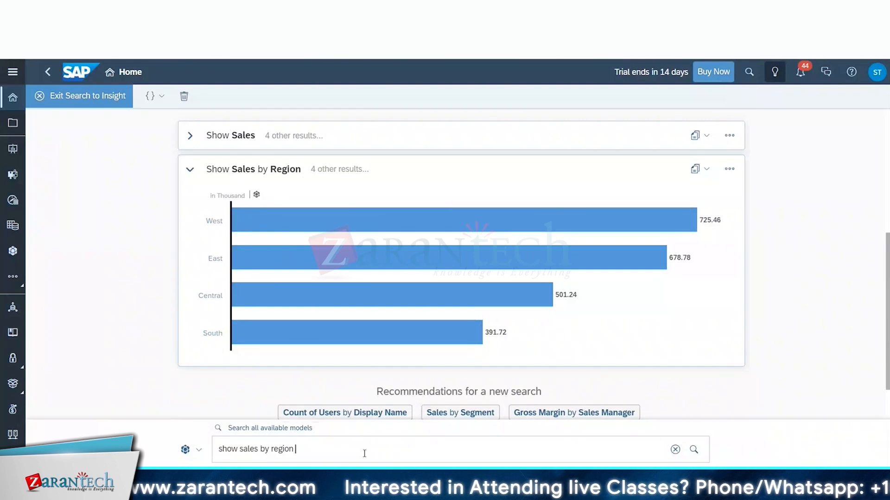
click(364, 454)
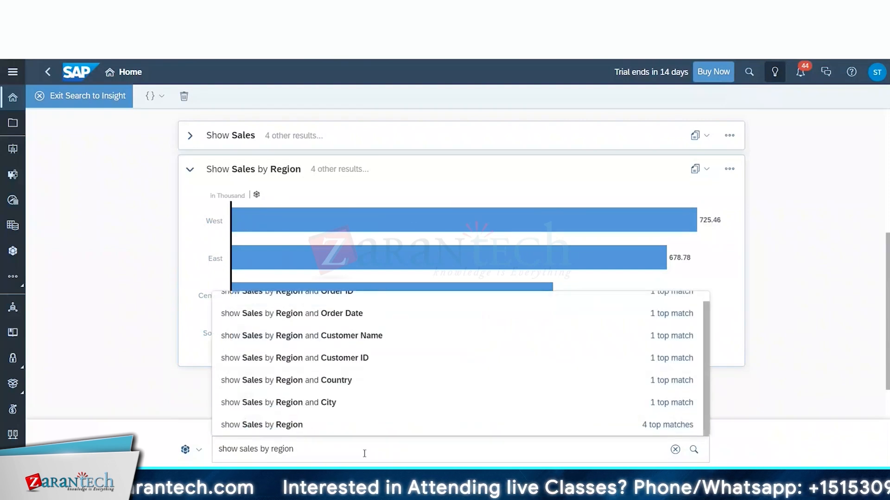
text(fro)
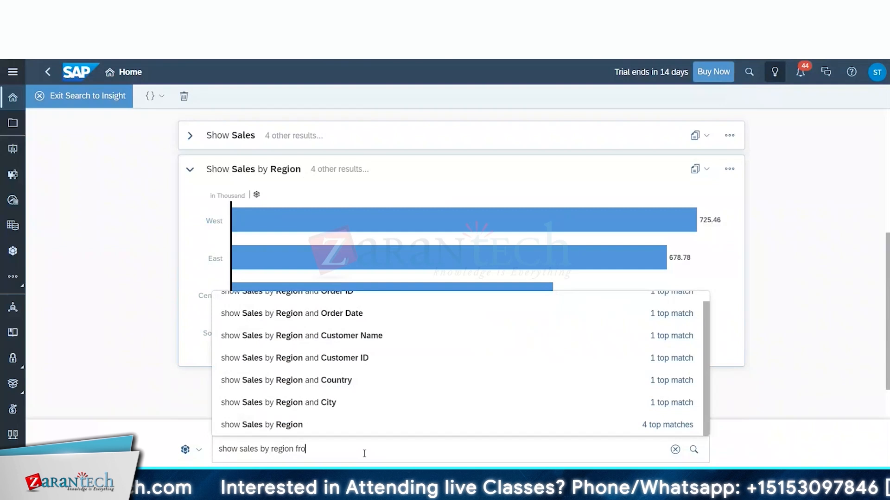
key(BackSpace)
key(BackSpace)
text(or year 2017)
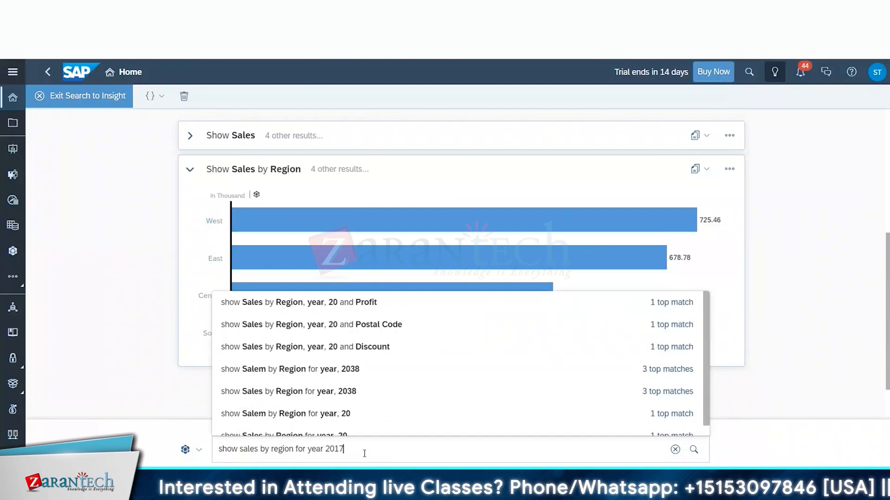
key(Return)
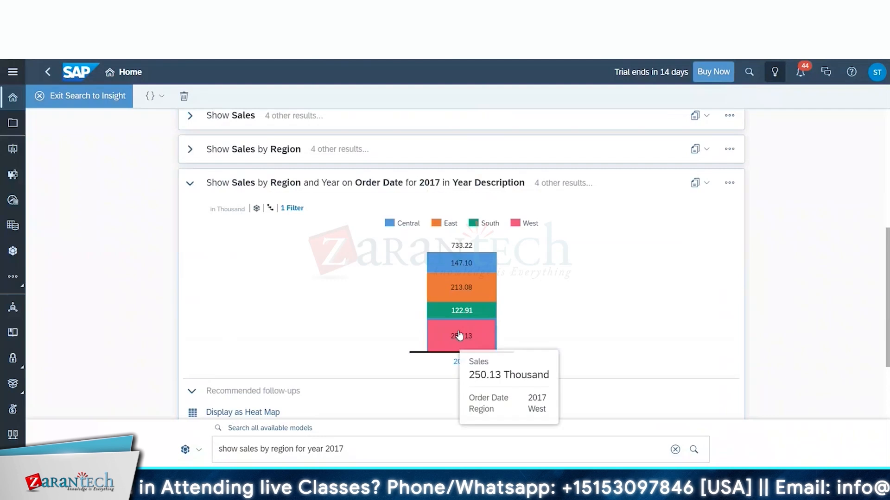
Examine the region values, the year filter and the model details of the 2017 sales chart
mouse_move(460, 311)
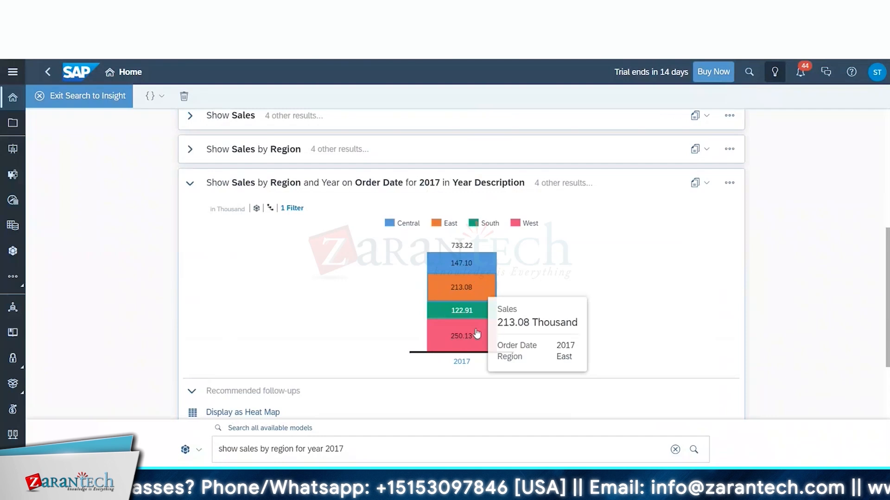
click(291, 208)
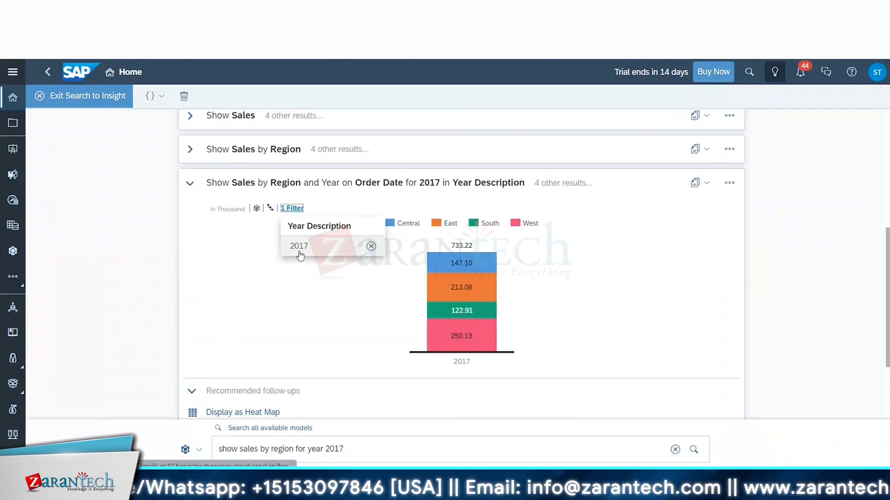
click(271, 211)
click(271, 211)
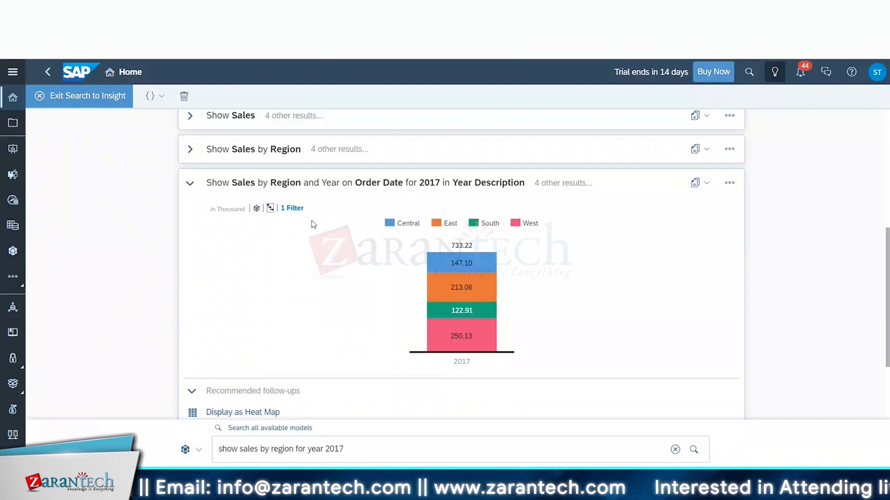
click(257, 210)
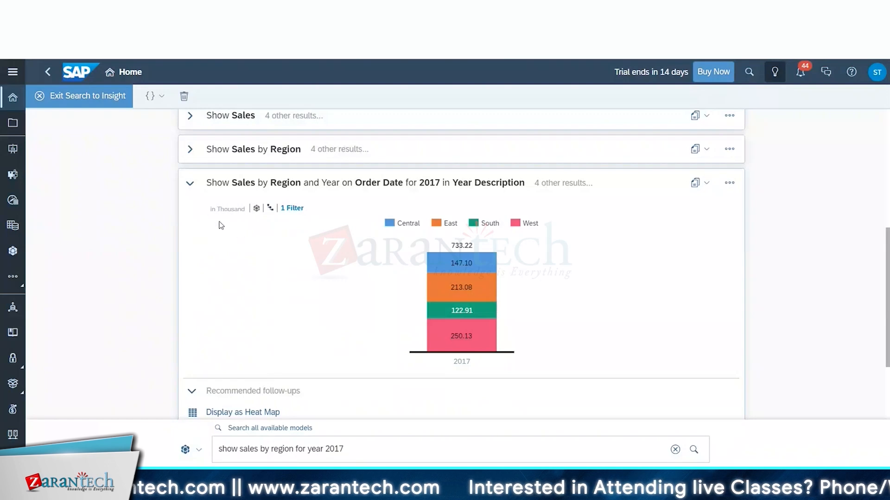
Reuse the 2017 sales by region search result as the current question
click(706, 183)
click(706, 199)
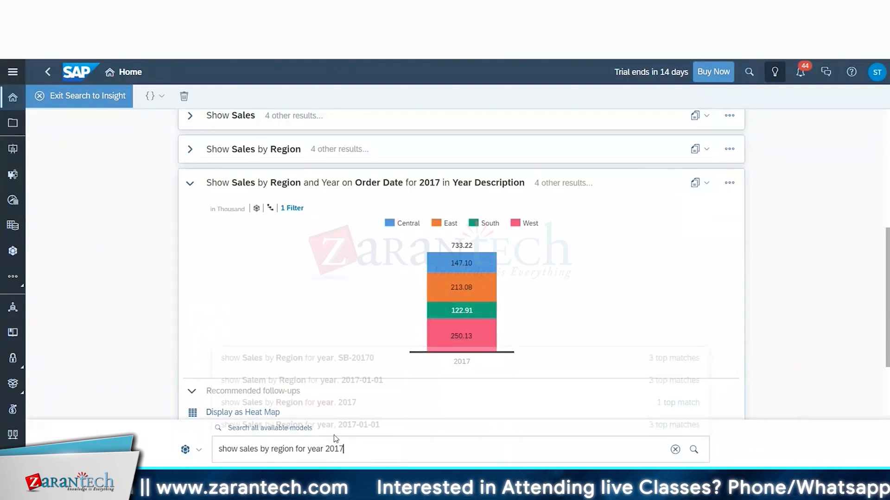
Display the 2017 sales by region result as a heat map using its recommended follow-up
click(101, 359)
scroll(283, 385, down, 1)
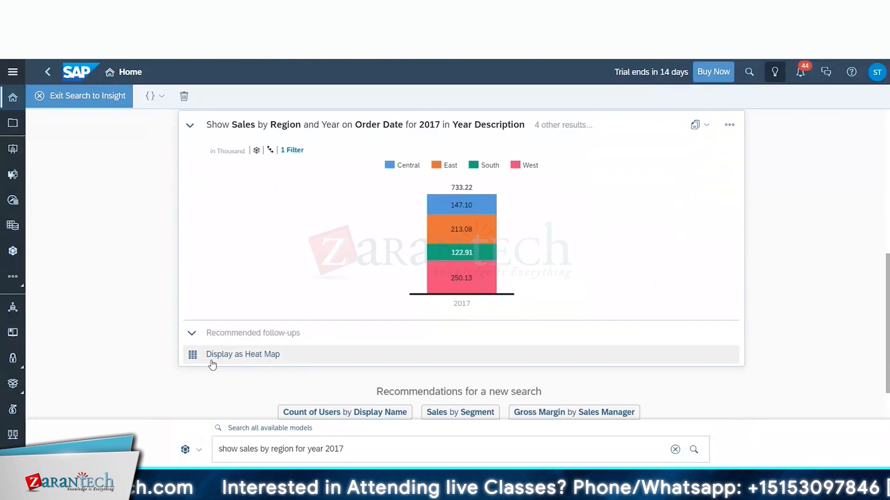
click(287, 361)
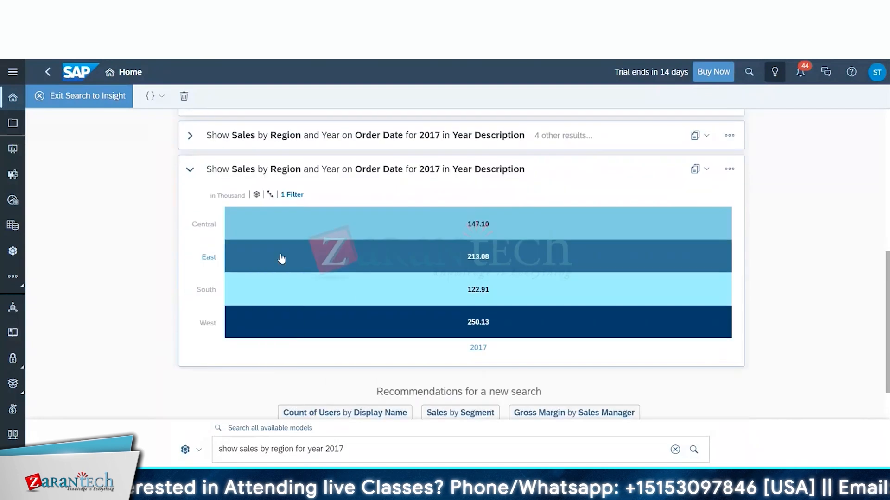
Change the question to "show sales by region as heatmap" and run it
click(366, 450)
key(BackSpace)
key(BackSpace)
key(BackSpace)
key(BackSpace)
key(BackSpace)
key(BackSpace)
key(BackSpace)
key(BackSpace)
key(BackSpace)
key(BackSpace)
key(BackSpace)
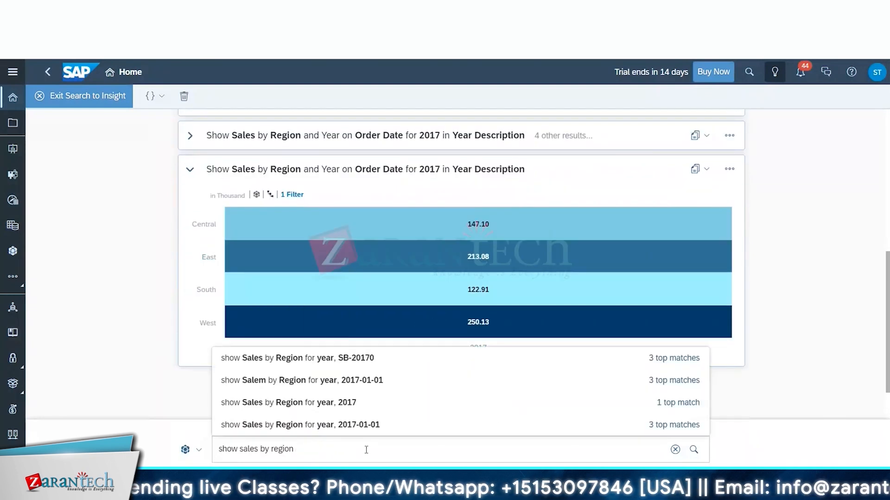
text(as heat)
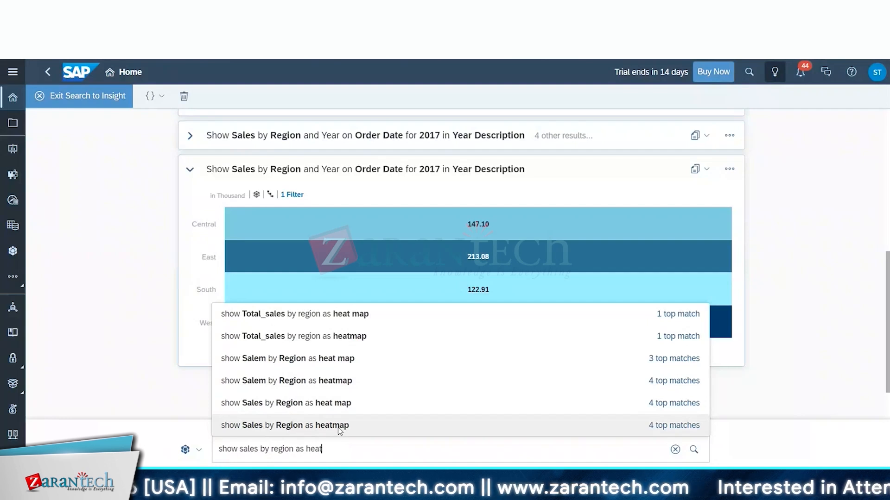
text(map)
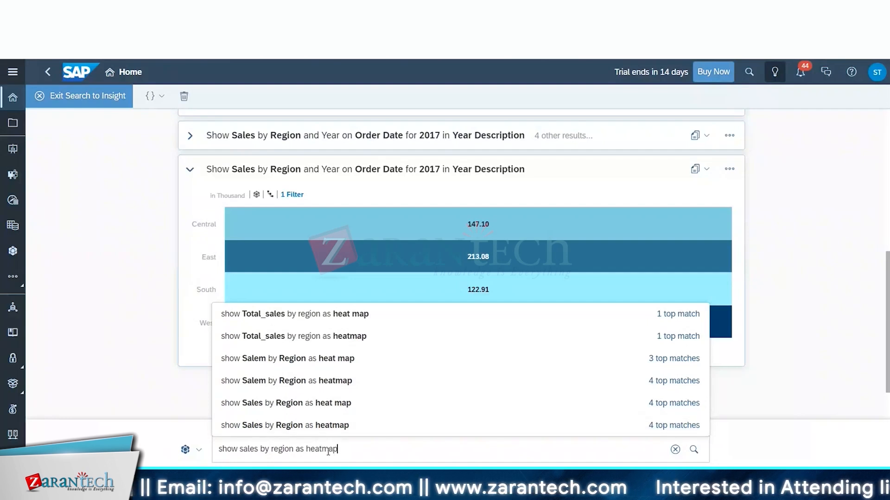
key(Return)
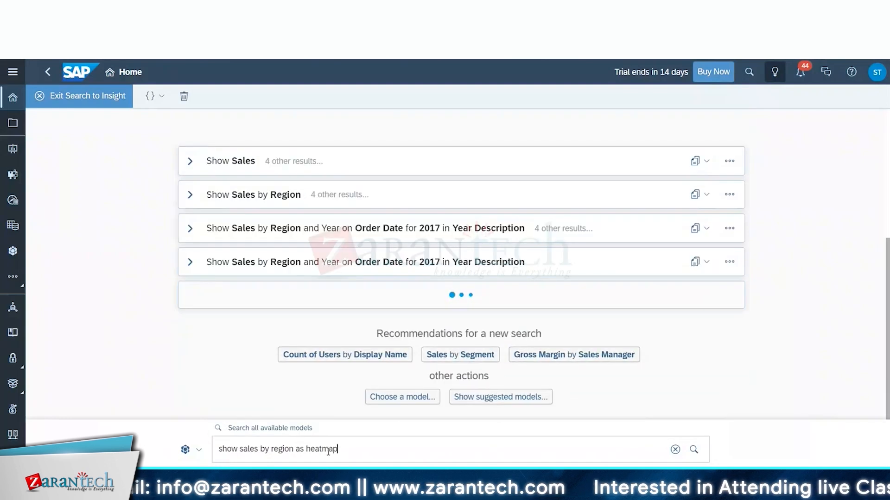
Replace the chart type in the question so it reads "show sales by region as bar" and run it
scroll(216, 386, up, 3)
key(BackSpace)
key(BackSpace)
key(BackSpace)
key(BackSpace)
key(BackSpace)
key(BackSpace)
key(BackSpace)
text(bar)
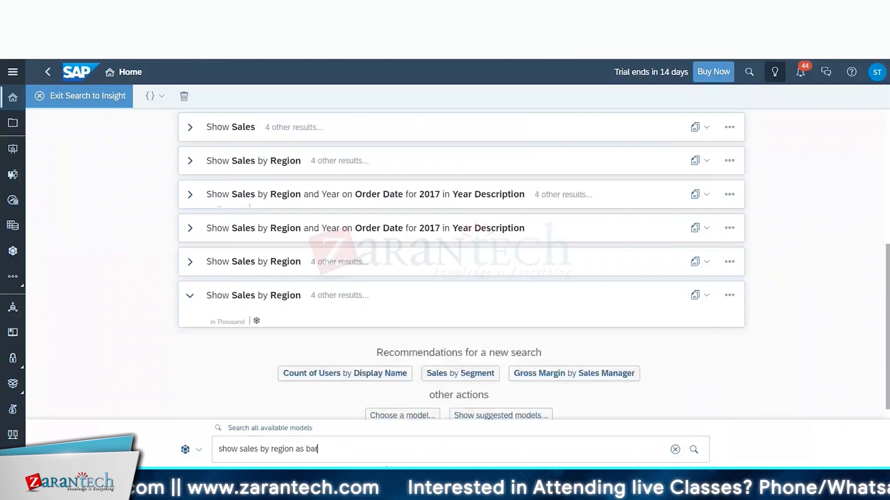
Rewrite the question as "show sales by segment for west region" and run it
key(BackSpace)
key(BackSpace)
key(BackSpace)
key(BackSpace)
key(BackSpace)
key(BackSpace)
key(BackSpace)
key(BackSpace)
key(BackSpace)
key(BackSpace)
key(BackSpace)
key(BackSpace)
key(BackSpace)
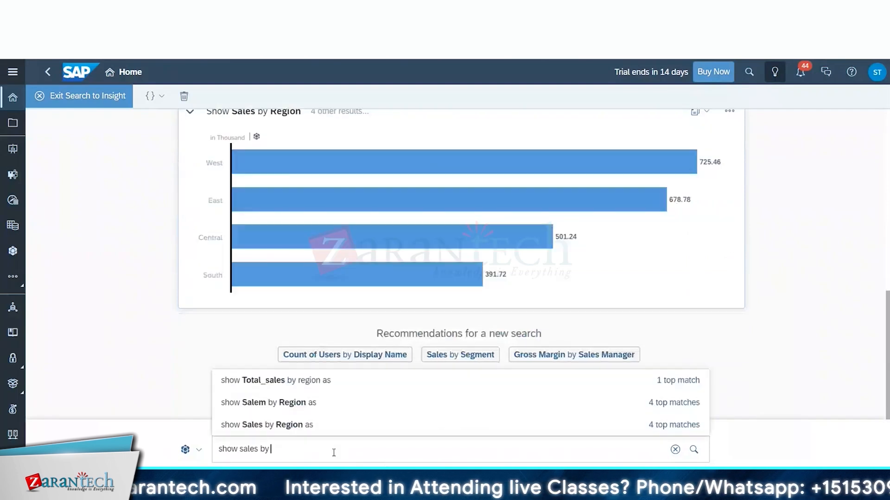
text(segment in)
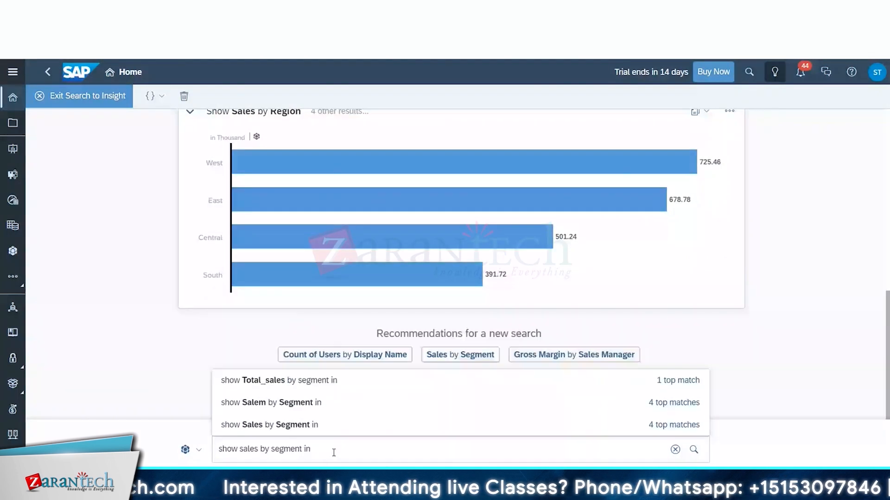
key(BackSpace)
key(BackSpace)
text(for west reg)
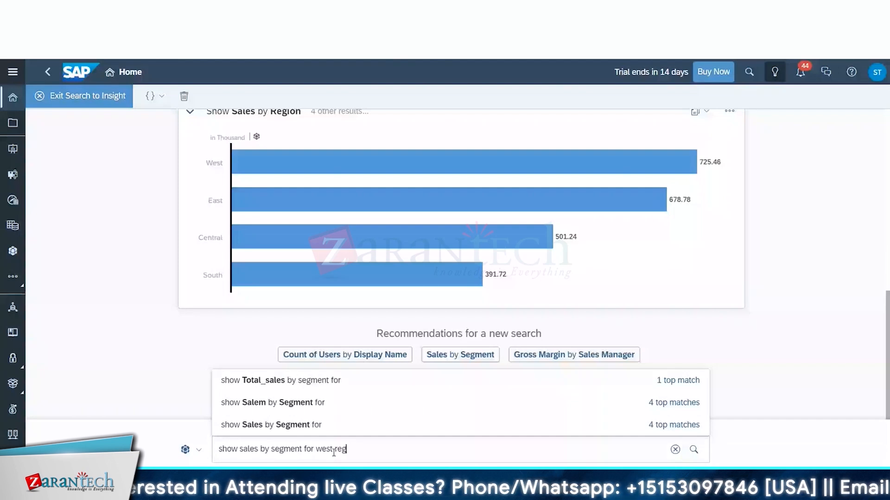
text(ion)
key(Return)
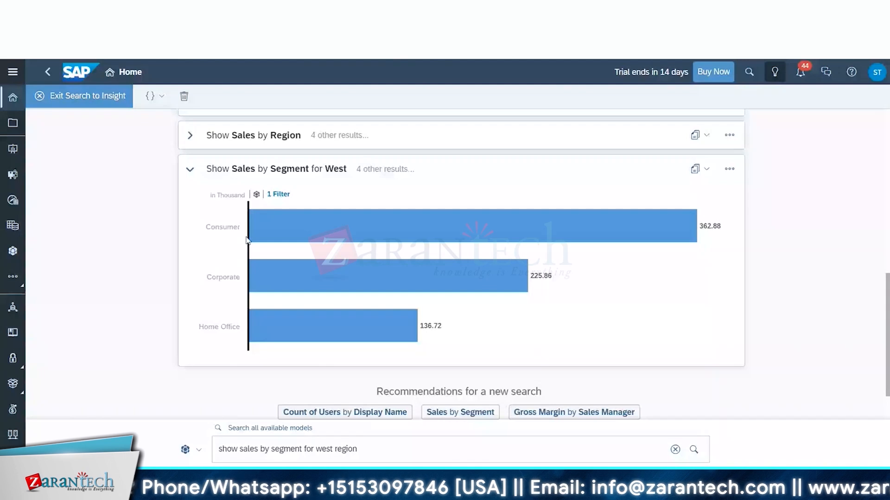
Check the region filter of the West segment chart, then run the suggested question "show Sales by Segment for West, Region and Country"
click(278, 194)
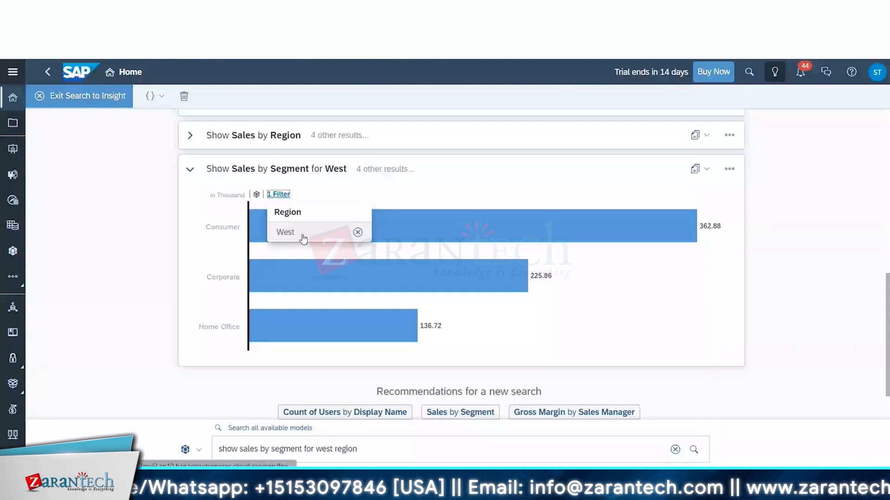
click(408, 452)
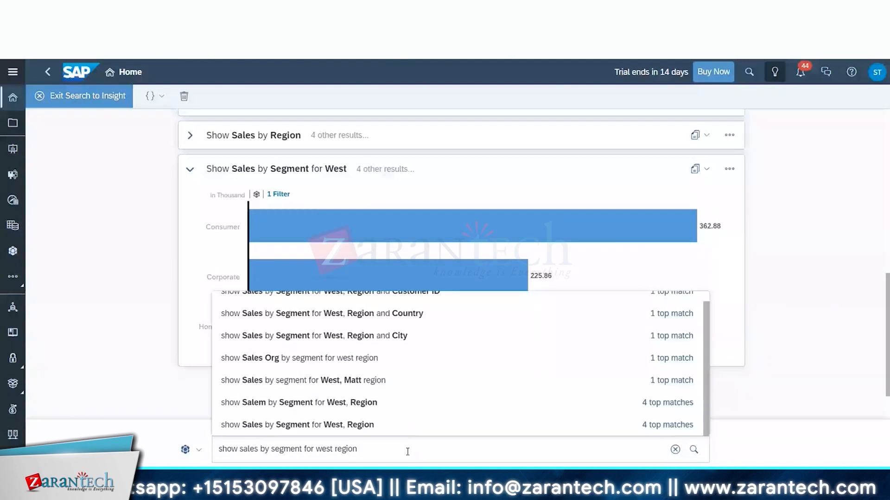
scroll(318, 339, up, 1)
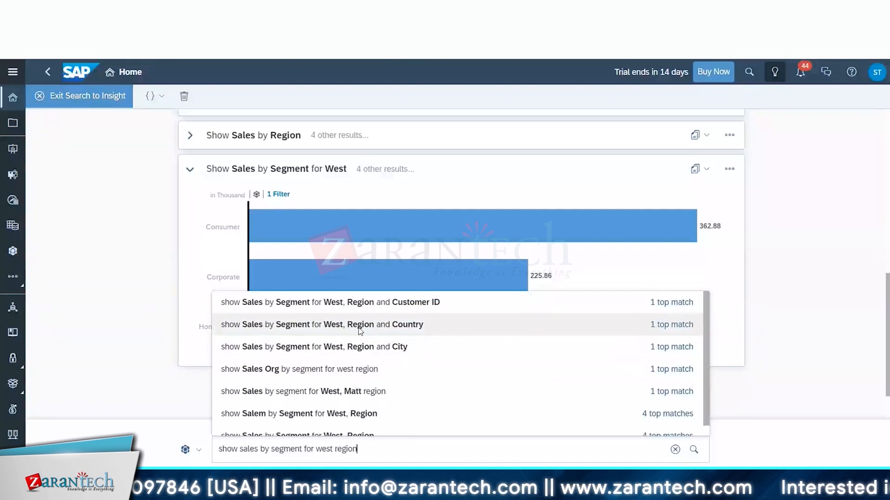
click(373, 325)
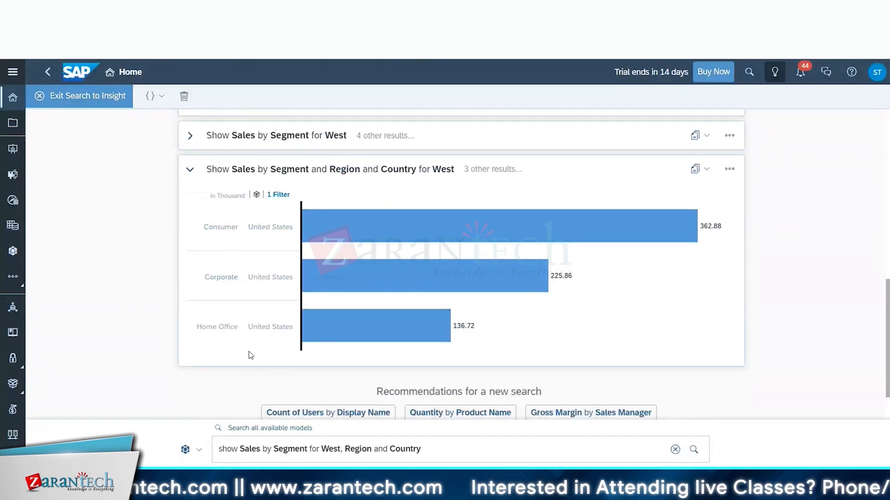
Ask "compare sales for year 2016 and 2017", then run it again as "compare sales for year 2016,2017"
key(BackSpace)
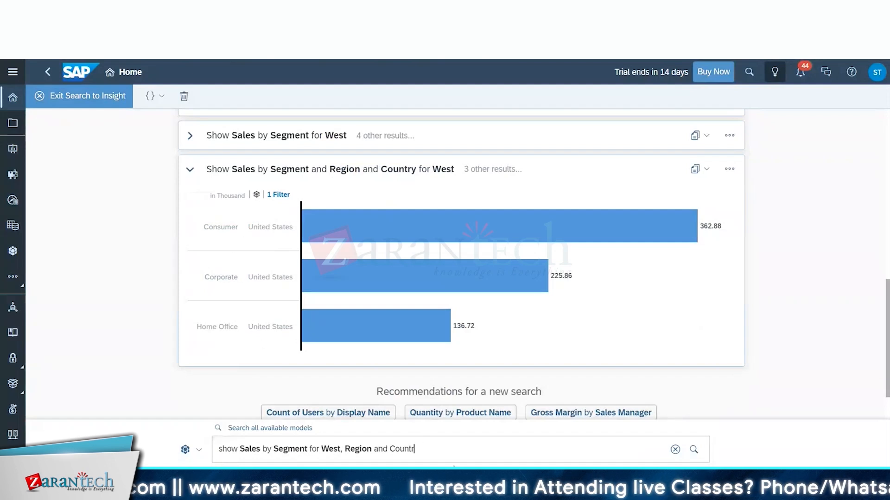
key(BackSpace)
key(BackSpace)
key(BackSpace)
key(BackSpace)
key(BackSpace)
key(BackSpace)
key(BackSpace)
key(BackSpace)
key(BackSpace)
key(BackSpace)
key(BackSpace)
key(BackSpace)
key(BackSpace)
key(BackSpace)
key(BackSpace)
key(BackSpace)
key(BackSpace)
key(BackSpace)
key(BackSpace)
key(BackSpace)
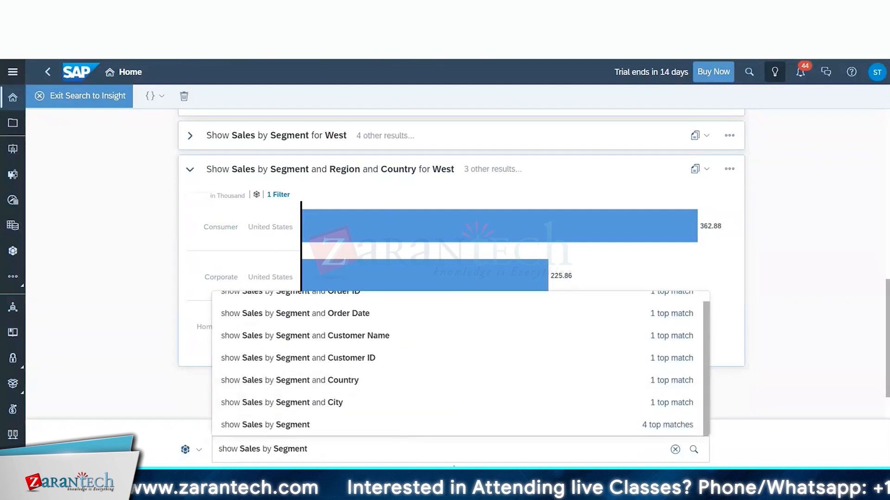
key(BackSpace)
key(BackSpace)
key(BackSpace)
key(BackSpace)
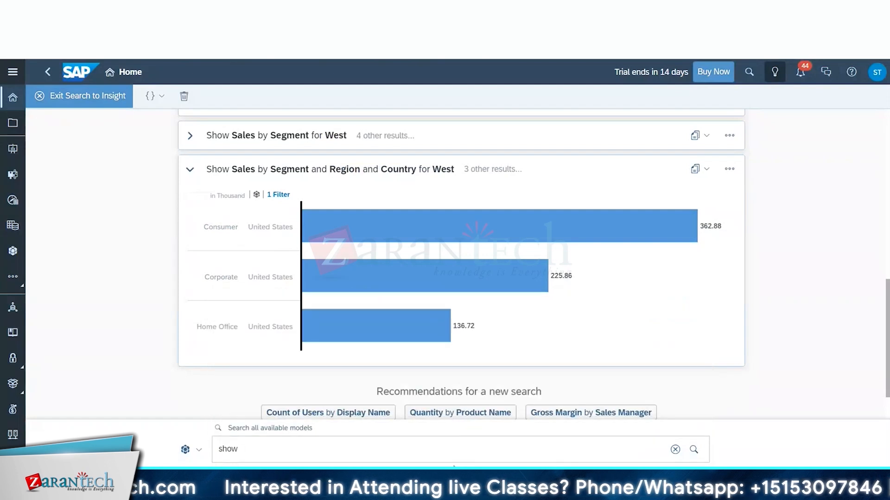
text(compare sales for ye)
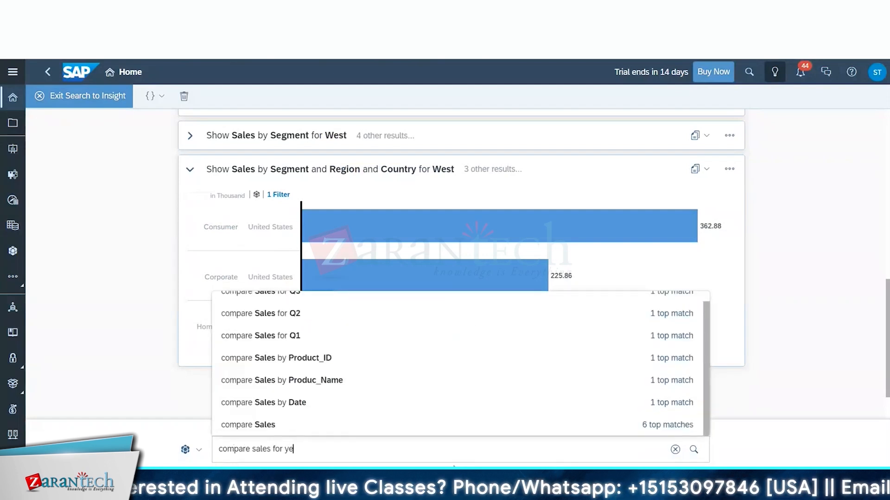
text(ar 2016 and 2)
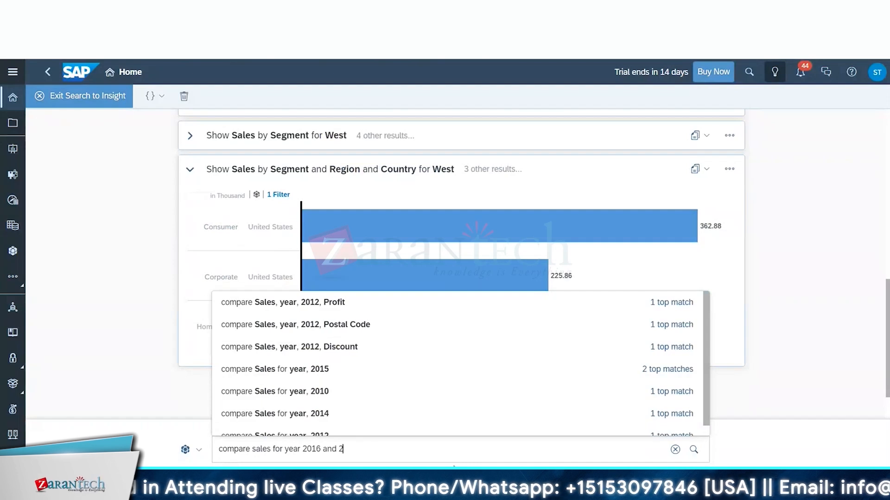
text(017)
key(Return)
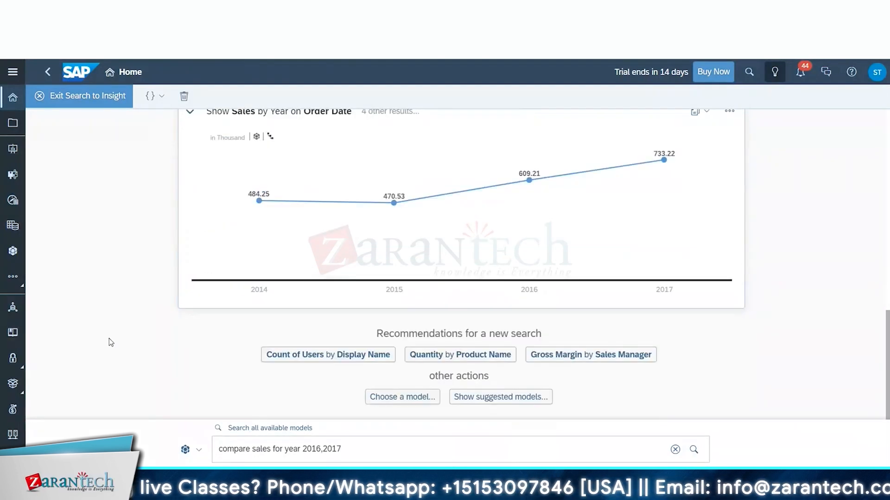
scroll(112, 342, up, 2)
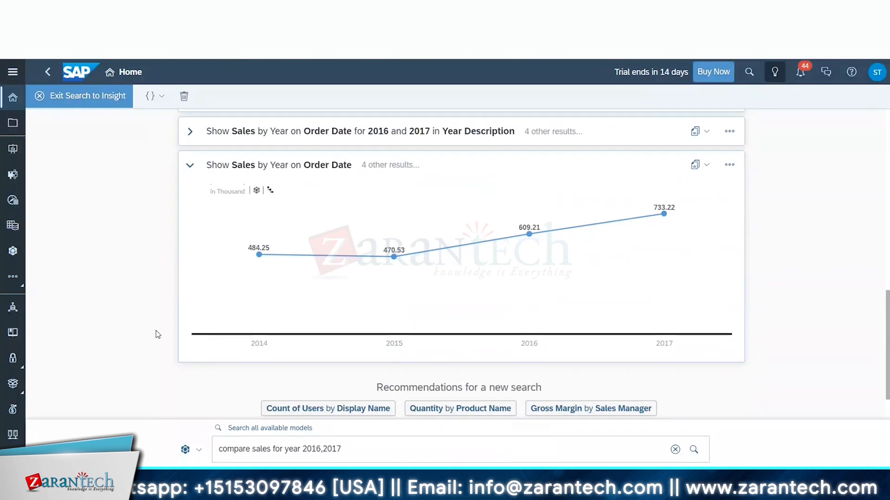
scroll(155, 330, down, 2)
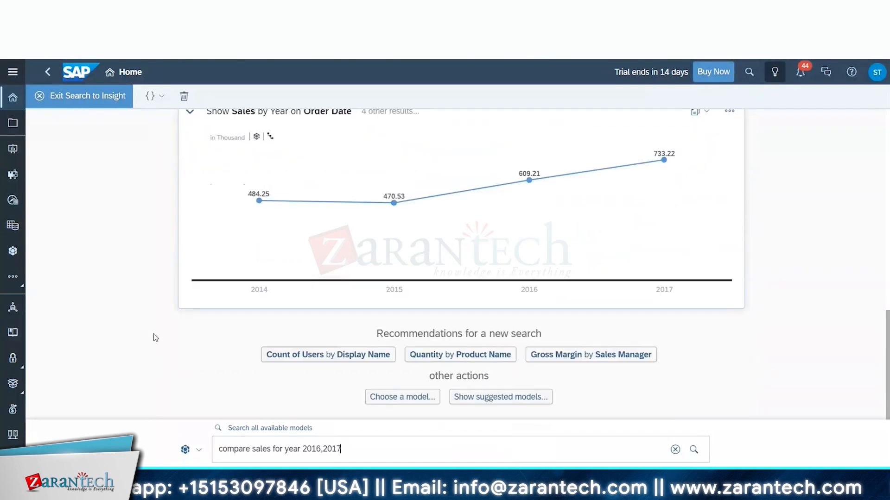
Limit the search to BestRunJuice_SampleModel, add the Gross Margin measure and Product dimension to the question, and run it
click(191, 448)
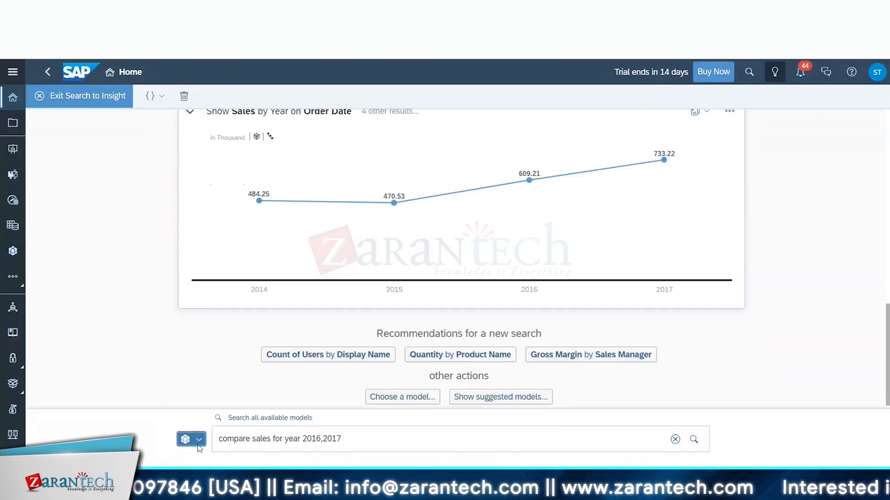
click(344, 450)
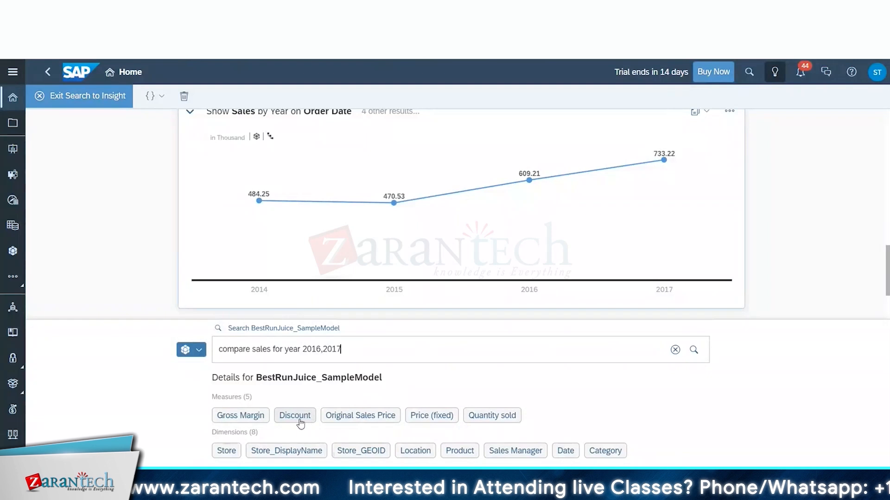
click(247, 420)
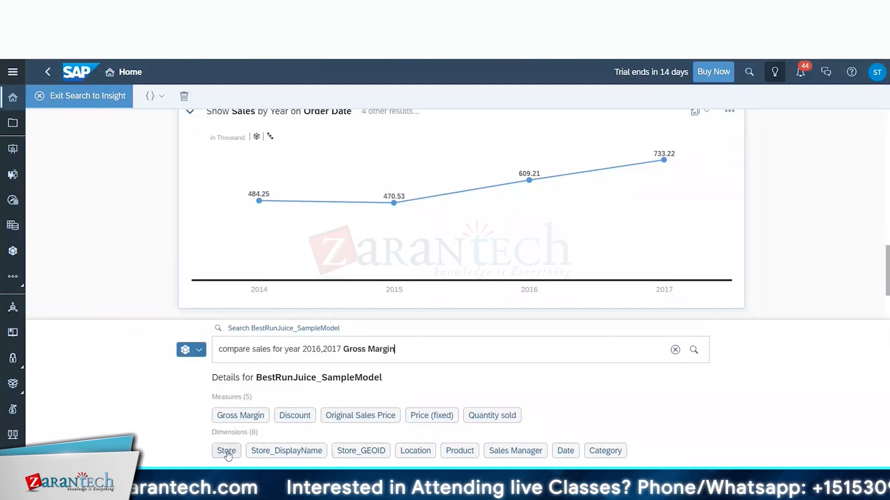
click(461, 450)
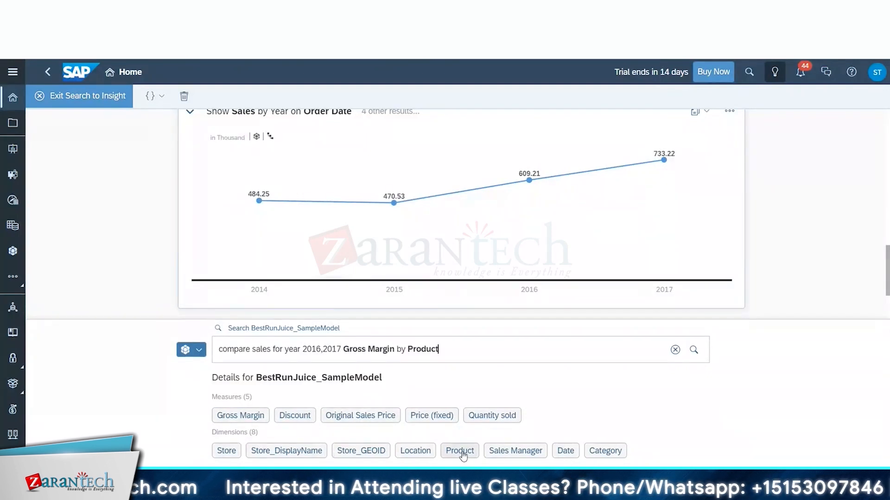
key(Return)
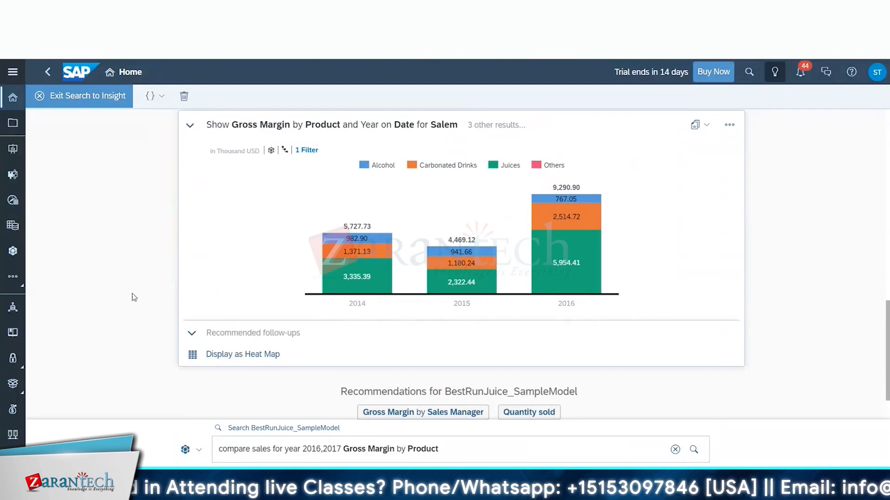
Remove the sales and year wording from the question and run "compare Gross Margin by Product and Sales Manager"
double_click(320, 449)
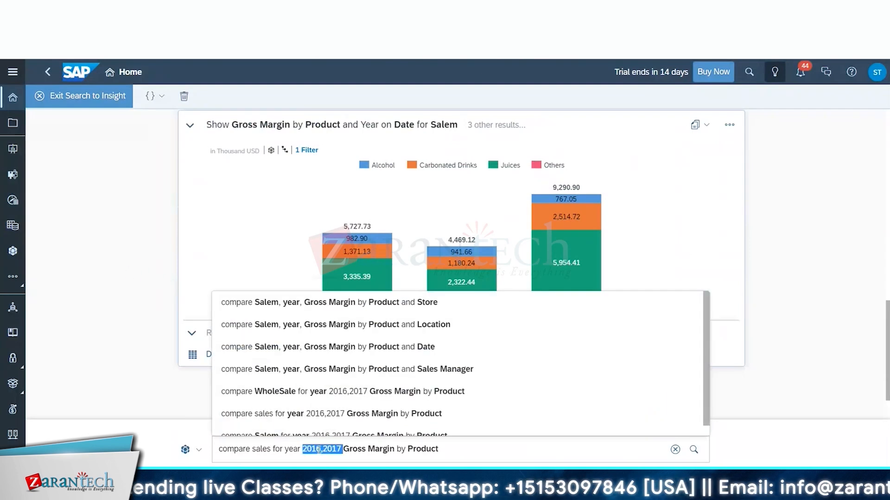
key(ctrl+BackSpace)
key(ctrl+BackSpace)
key(ctrl+BackSpace)
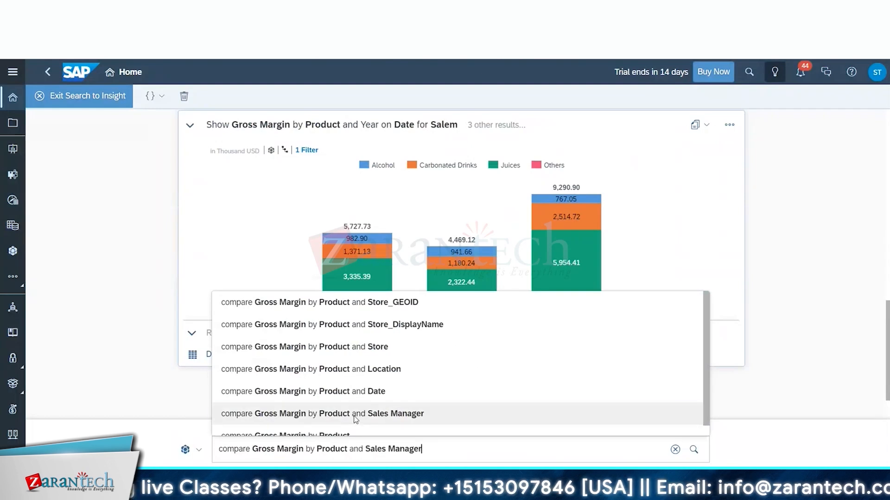
click(340, 425)
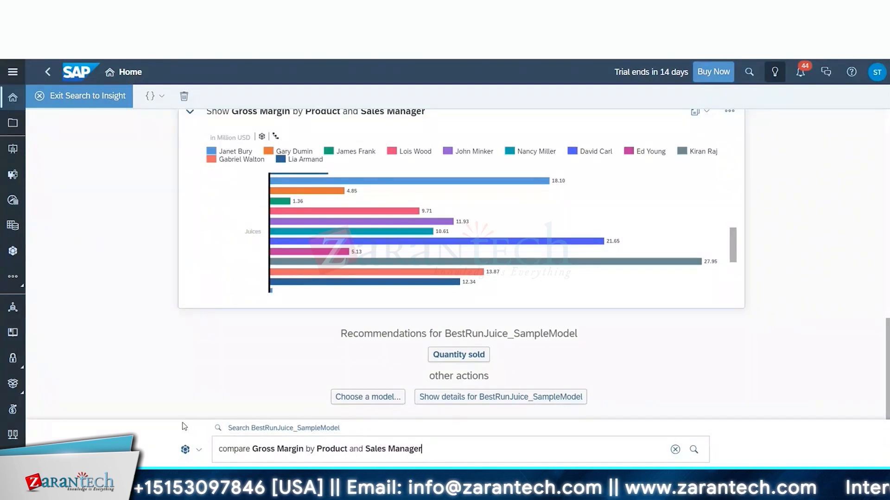
click(693, 450)
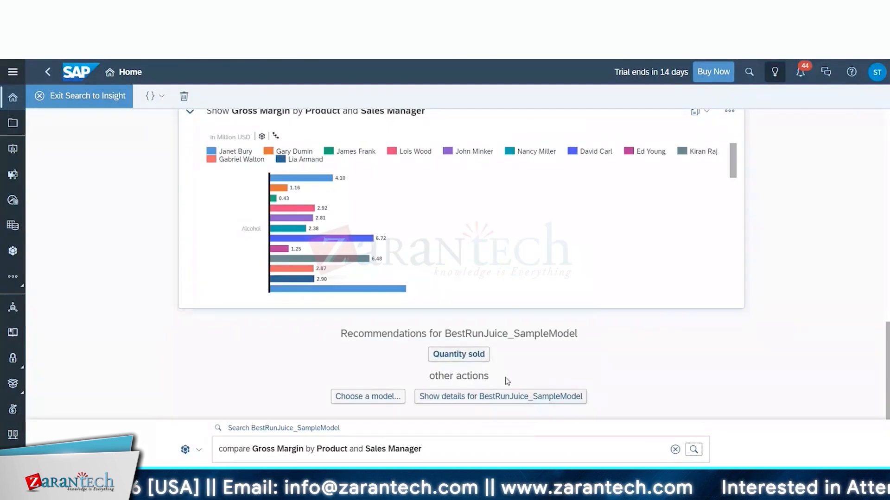
Run the recommended Quantity sold search and show the details of BestRunJuice_SampleModel
click(462, 355)
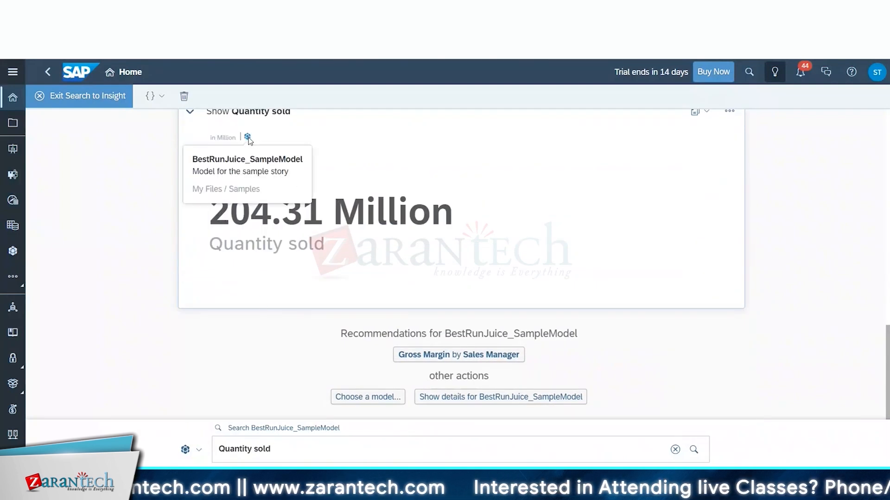
click(378, 402)
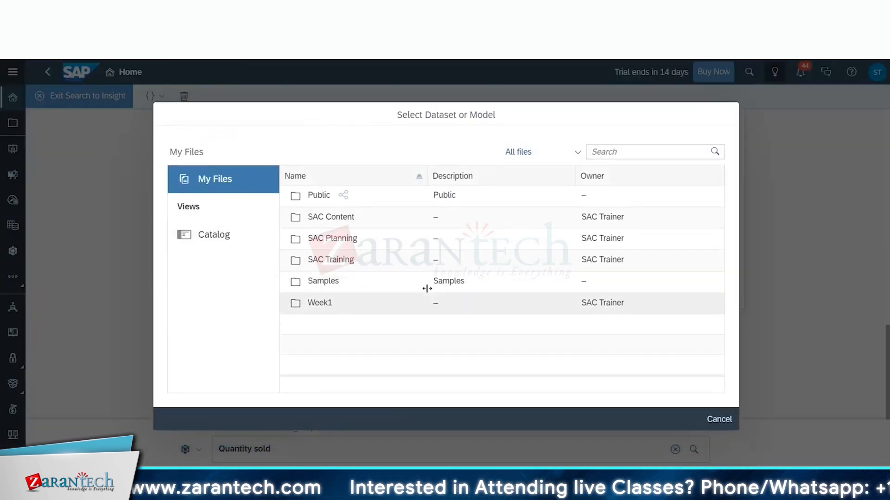
click(718, 419)
click(446, 402)
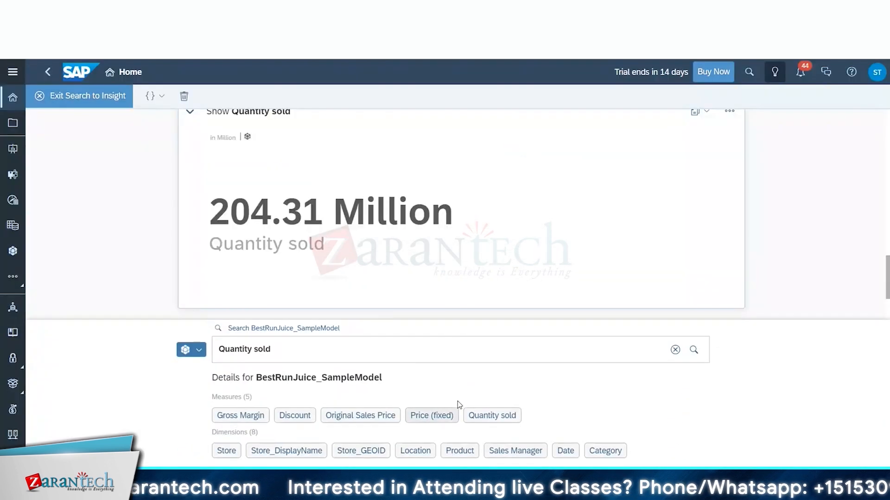
Look back through the earlier search results and expand one of the "Show Sales by Region" entries
scroll(151, 139, up, 2)
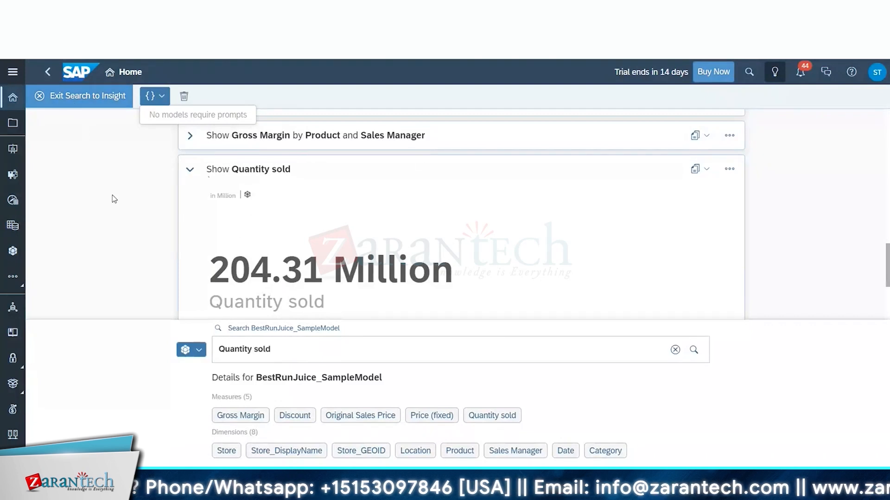
scroll(85, 254, up, 10)
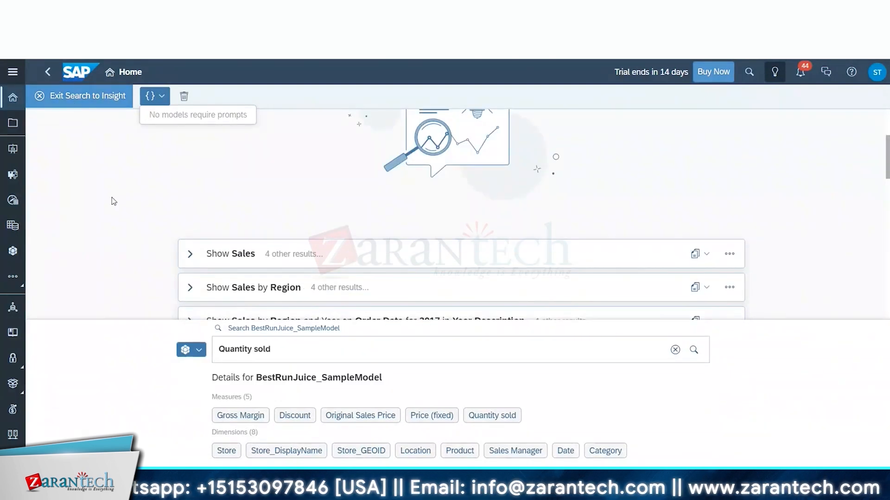
scroll(110, 204, down, 3)
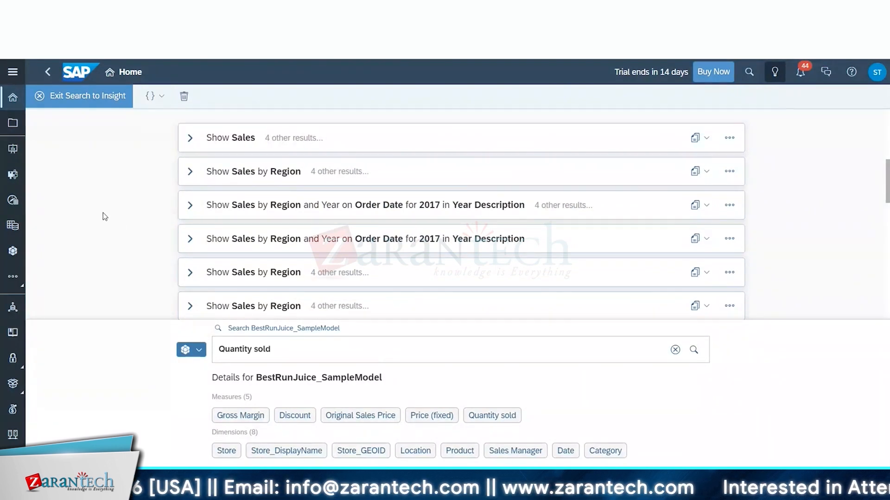
click(190, 305)
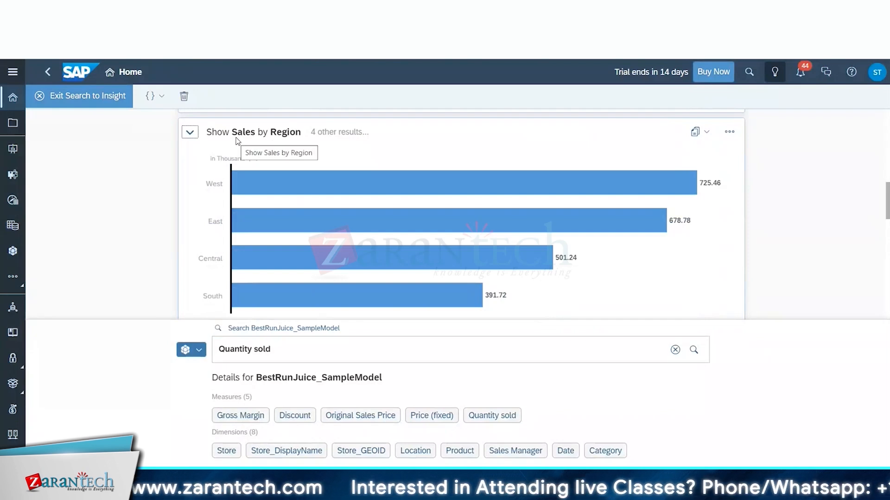
Run the question "show sal" on BestRunJuice_SampleModel and extend its wording to "show sales" to see the suggestions
drag(288, 351, 220, 350)
text(show sal)
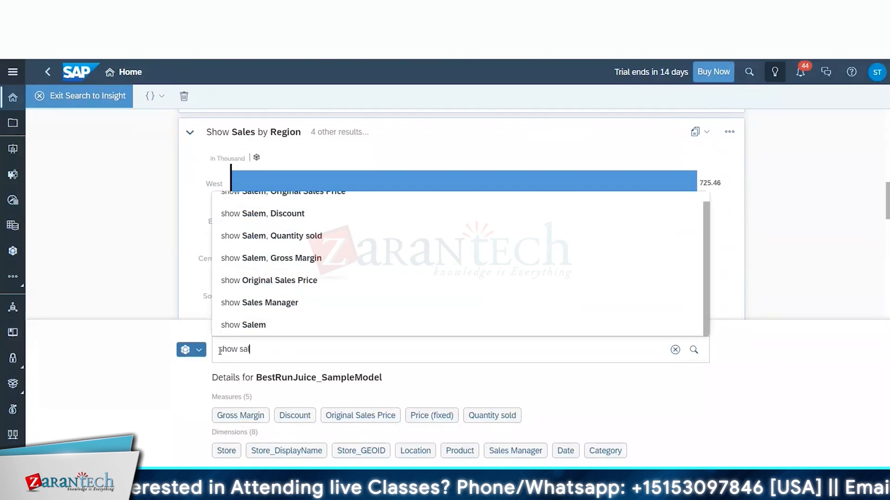
key(Return)
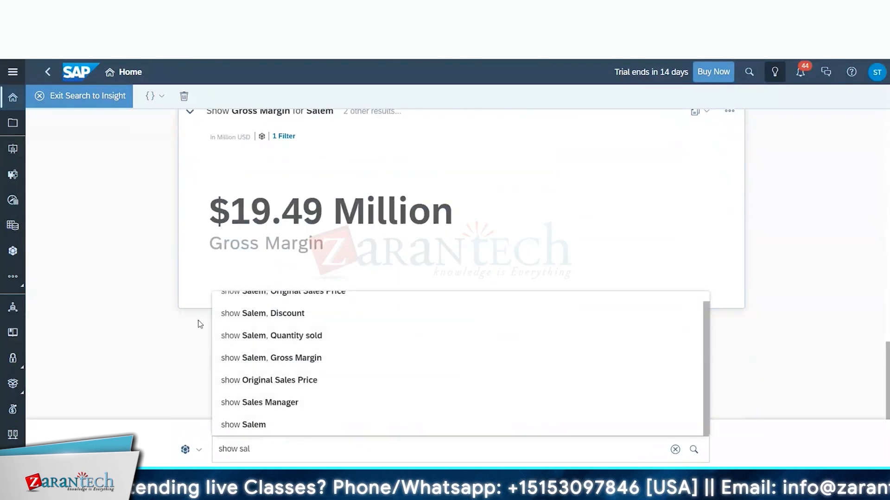
click(135, 350)
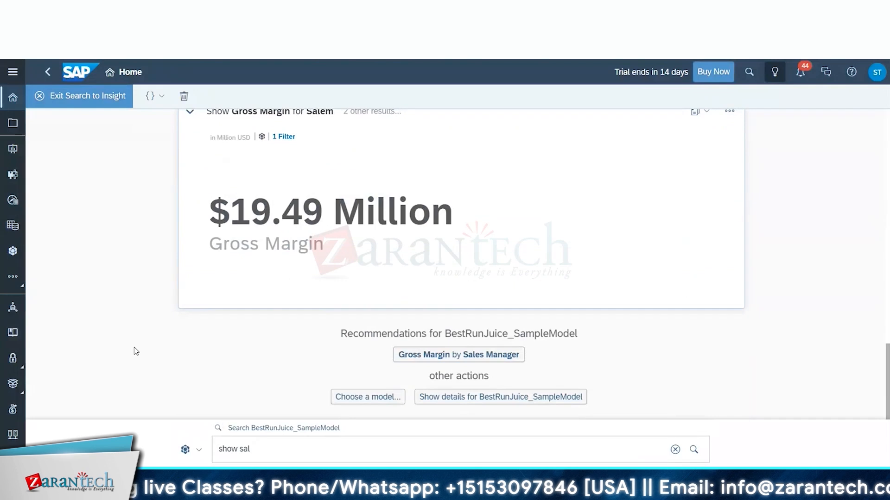
scroll(154, 314, up, 3)
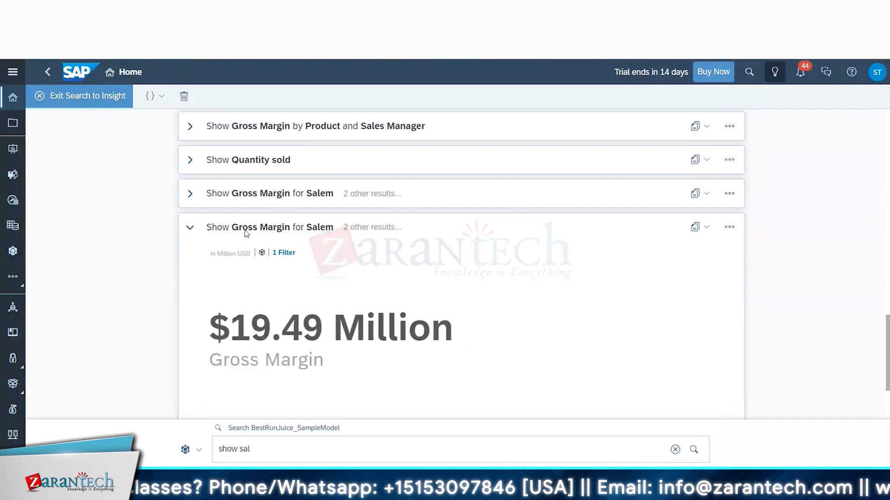
scroll(276, 287, down, 3)
text(es)
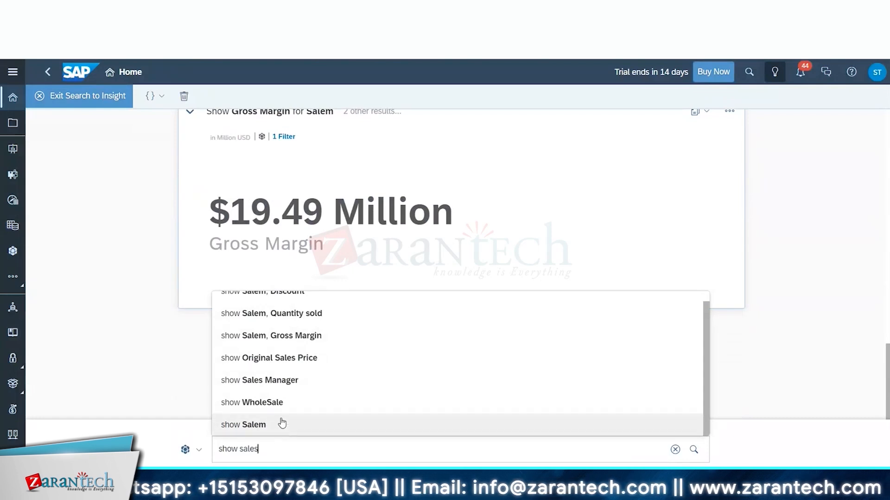
scroll(287, 394, up, 1)
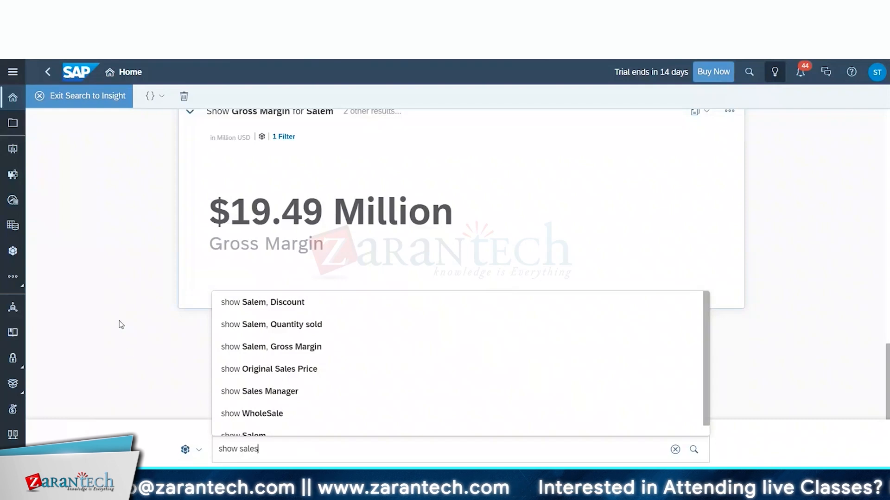
Open the system's Synonym Definitions and add the general term Soccer with the synonym Football
click(13, 383)
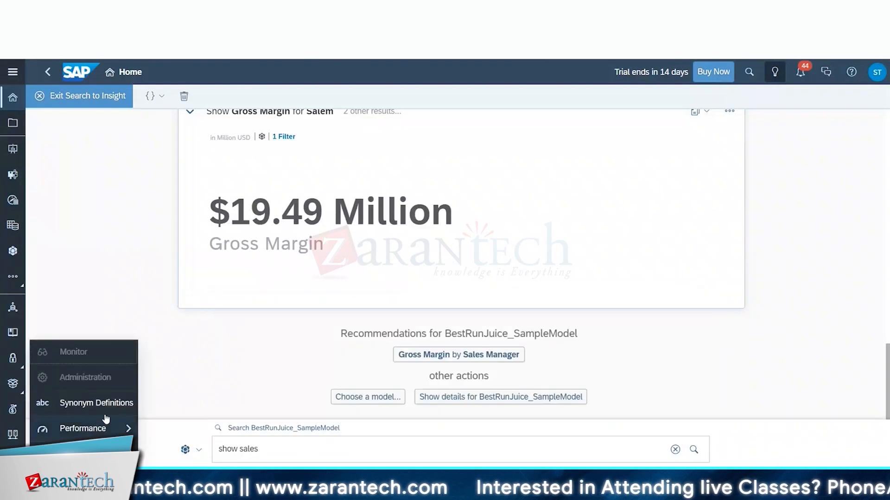
click(78, 407)
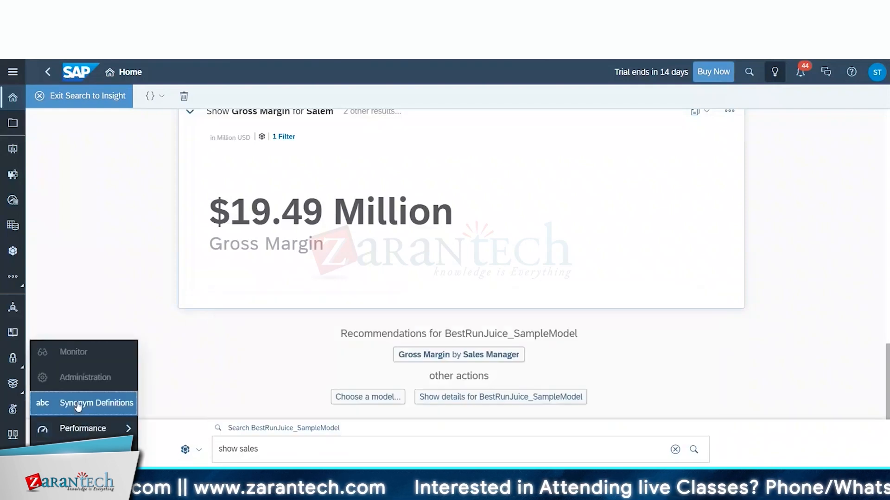
click(636, 158)
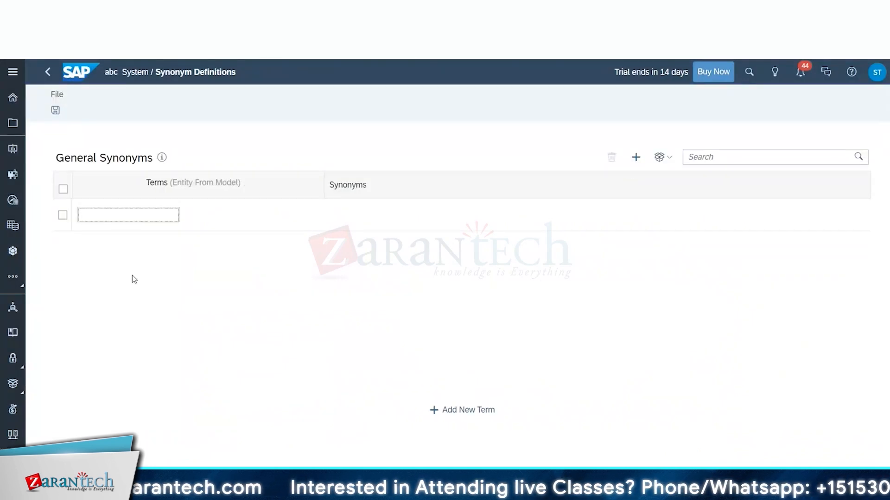
text(Soccer)
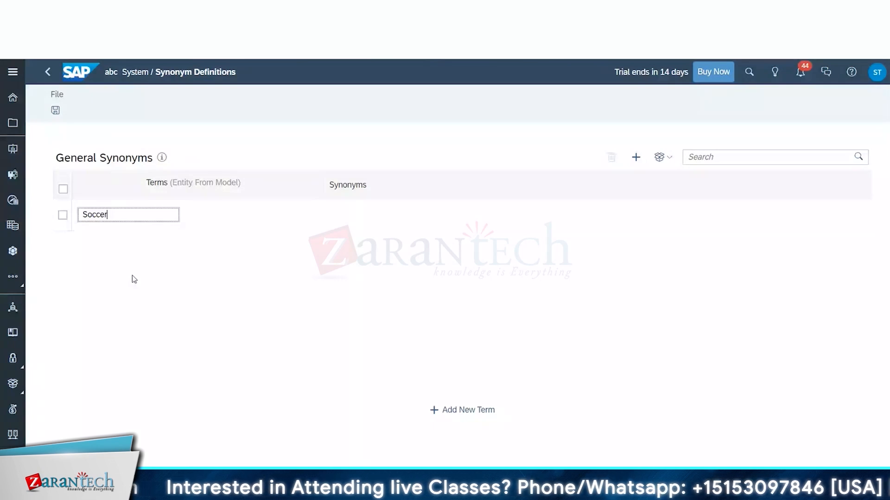
click(357, 214)
text(Football)
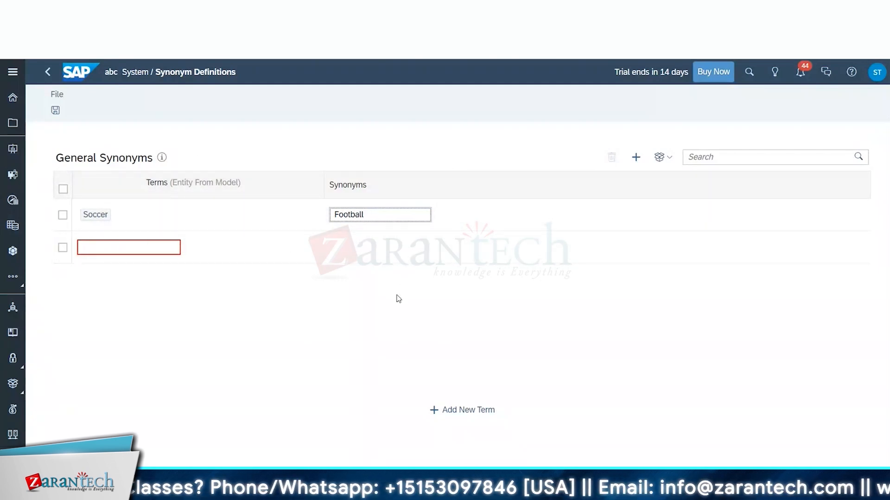
click(210, 324)
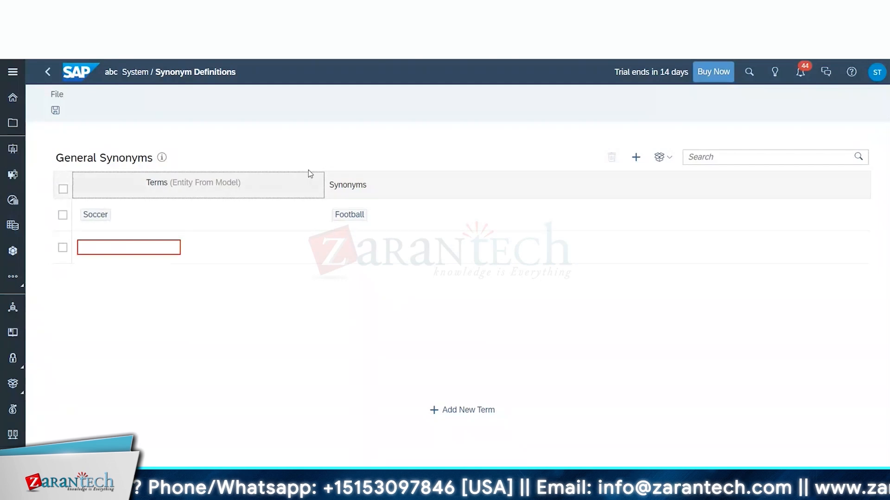
View the General Synonyms explanation, add the term Sales with the synonym Sales_overall, and save the definitions
click(162, 158)
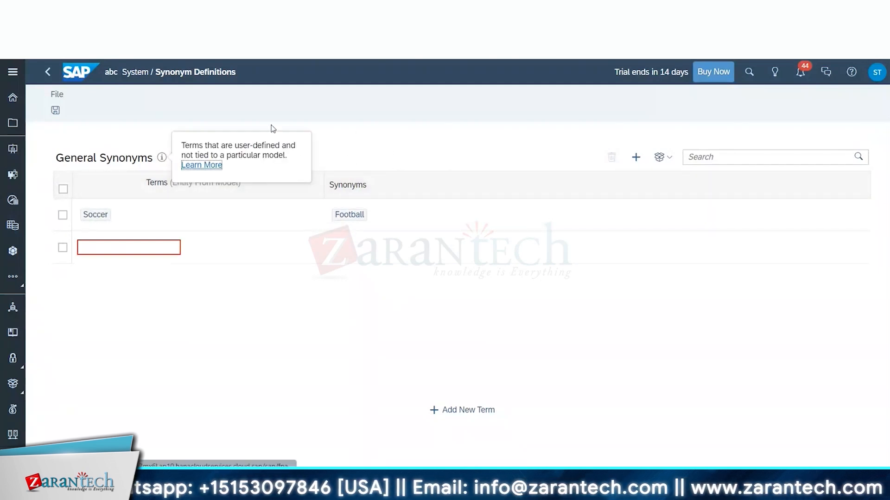
click(175, 247)
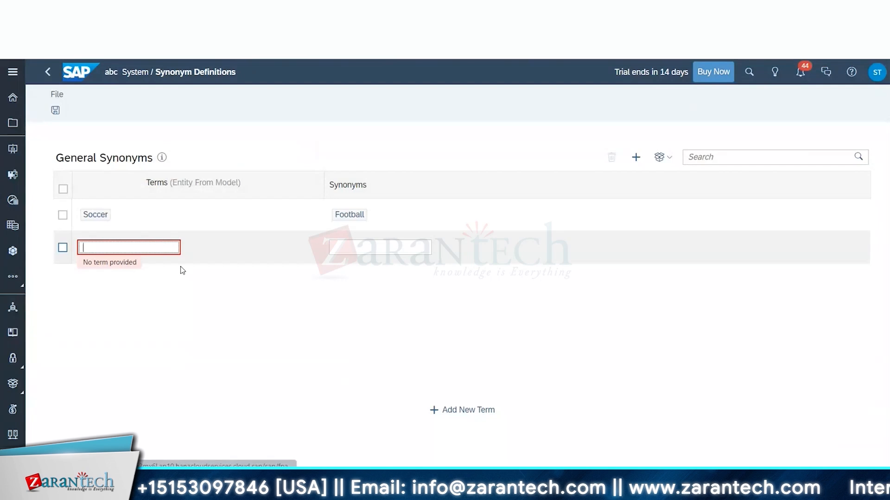
text(Sales)
key(Tab)
text(Sales)
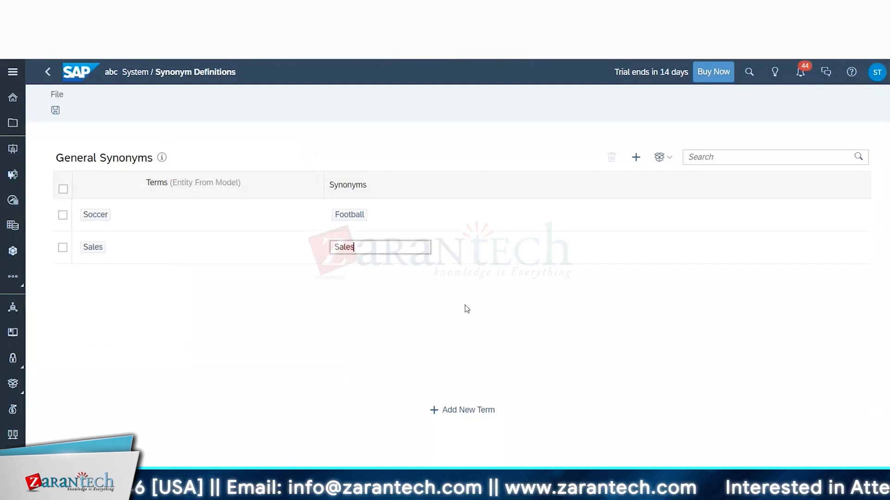
text(_overall)
key(Tab)
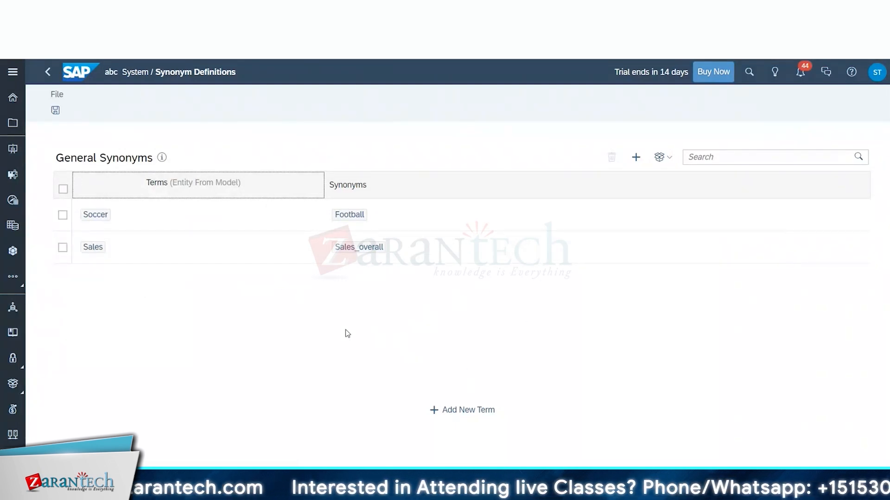
click(663, 157)
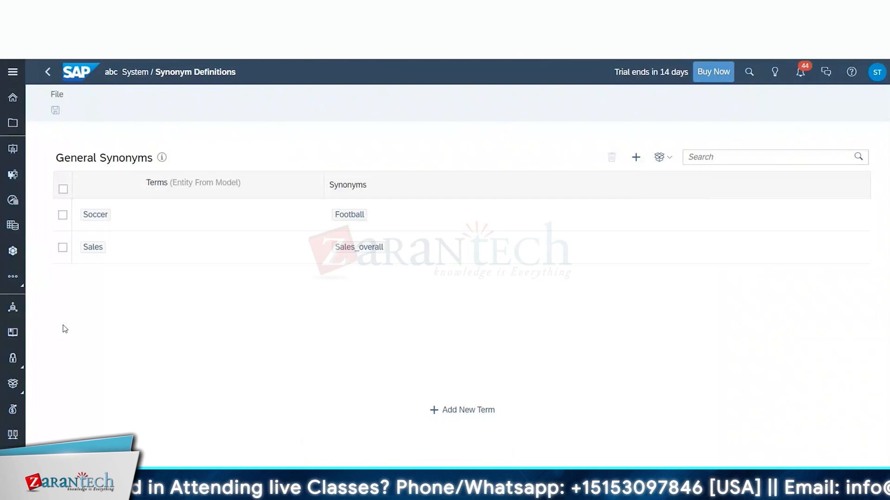
Return to Search to Insight from the home page and limit the search to the SAP_CEP_SALES_PLANNING model
click(13, 97)
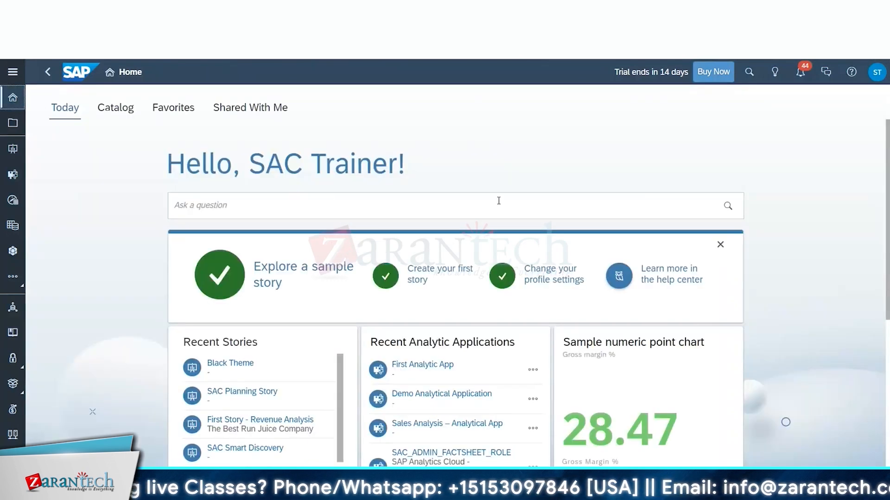
click(775, 72)
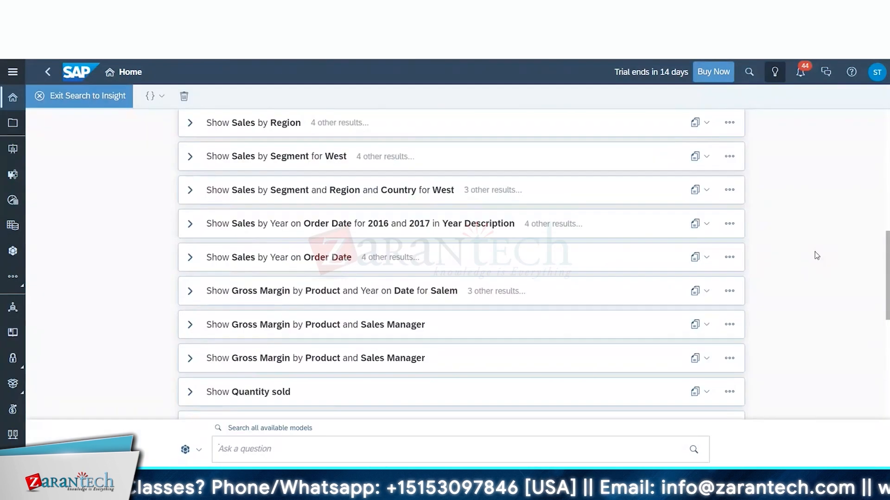
scroll(815, 252, up, 3)
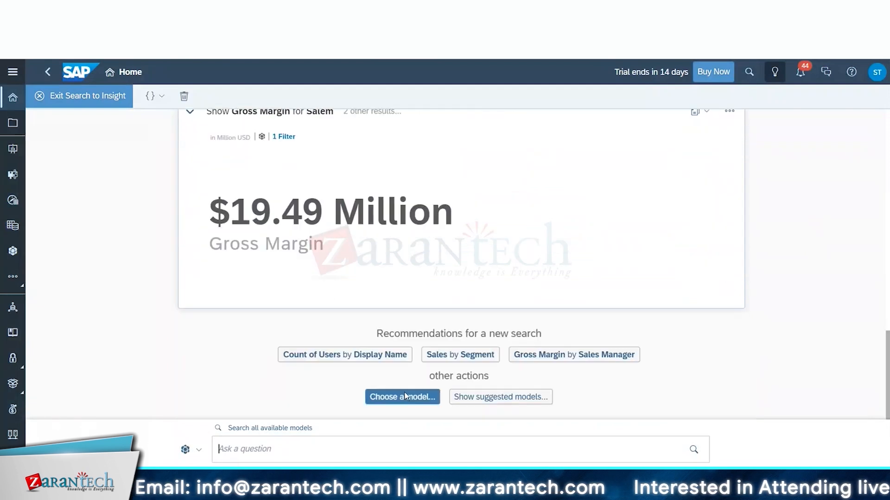
click(401, 395)
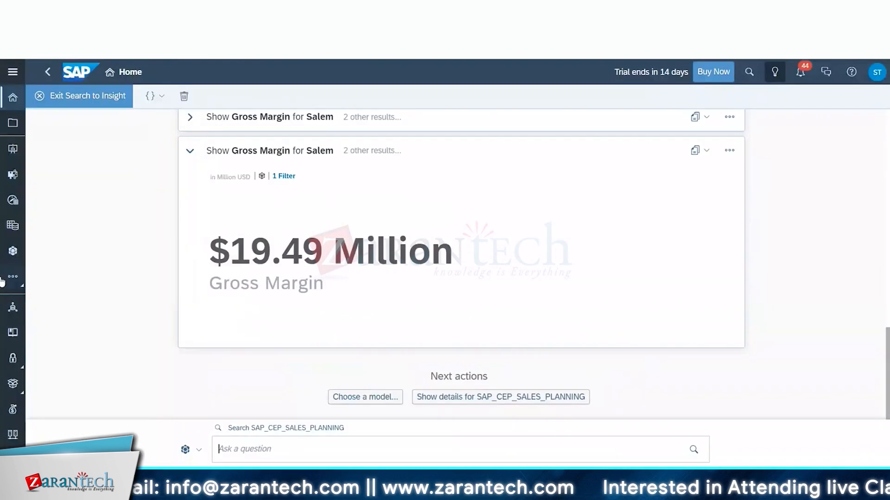
Run the question "show gross sales" on the sales planning model
click(271, 450)
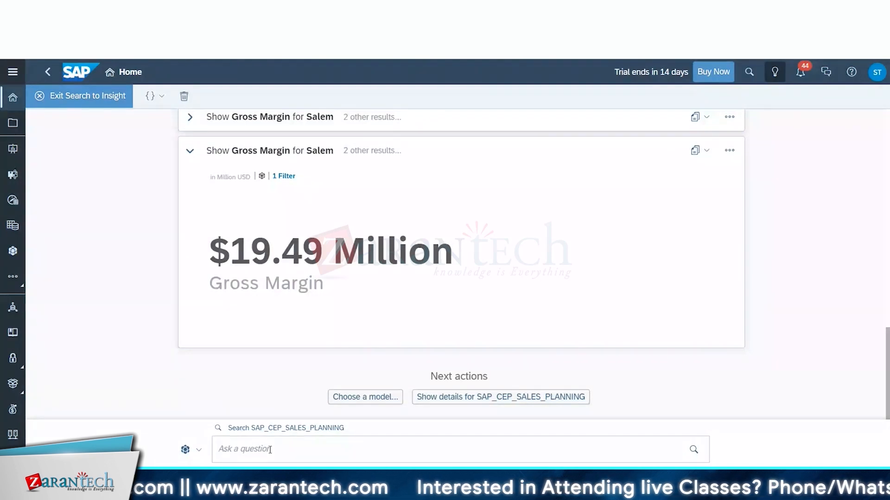
text(show)
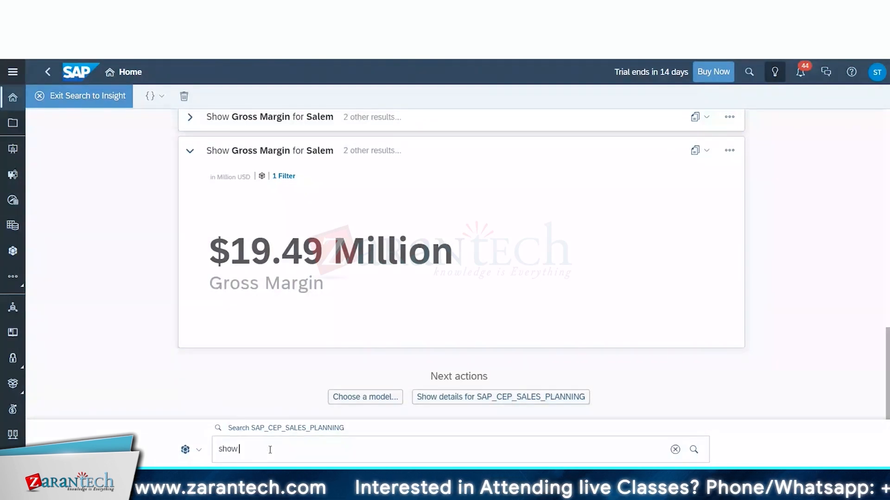
text( gross sales)
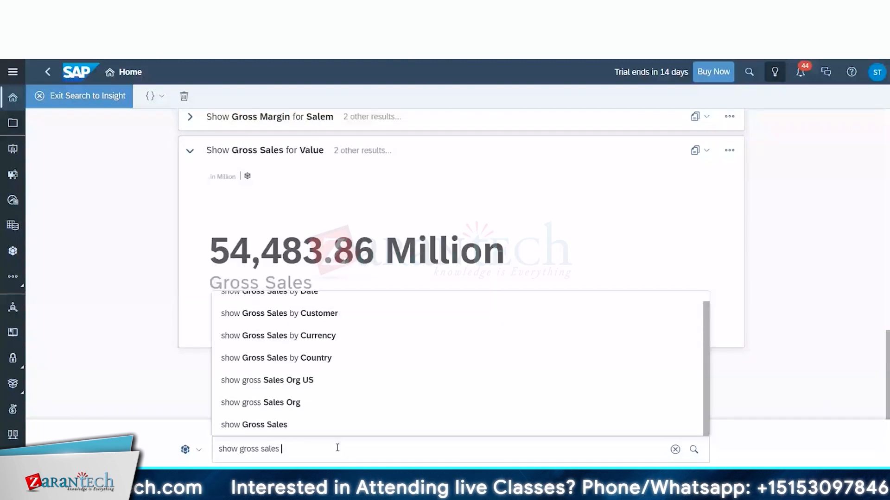
Run the gross sales question for 2021, rerun it for 2020, and show the date filter applied to the result
text( for 2021)
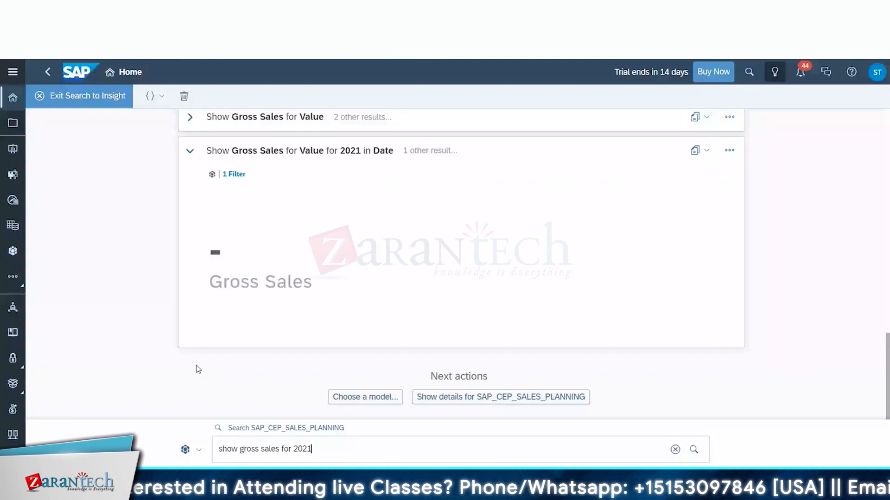
click(234, 174)
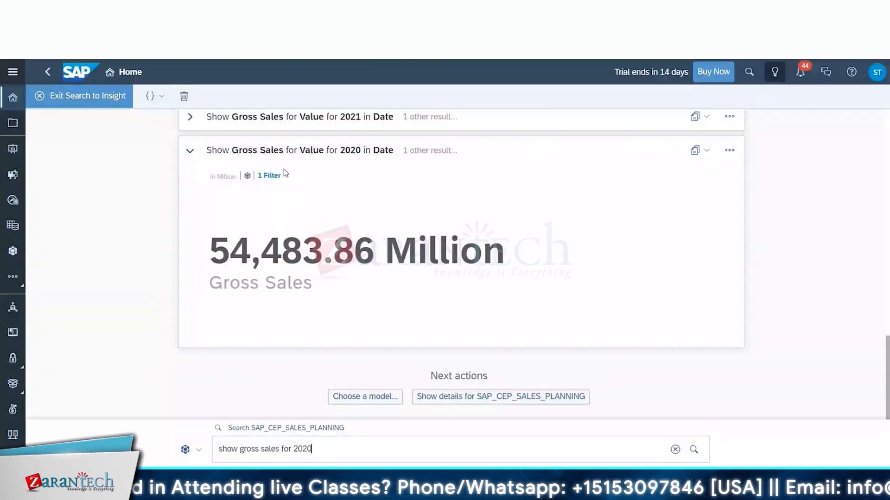
click(274, 176)
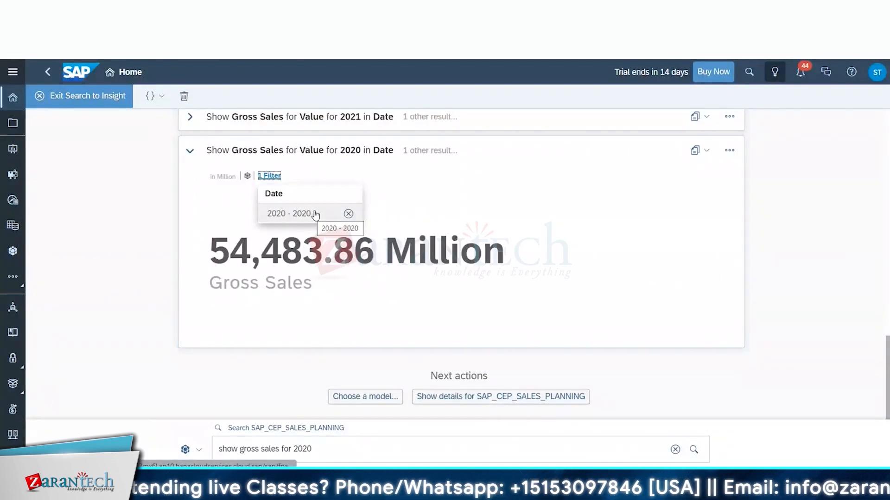
Extend the question to "show gross sales for 2020 for actual vs plan" and run it
click(360, 449)
text(fo)
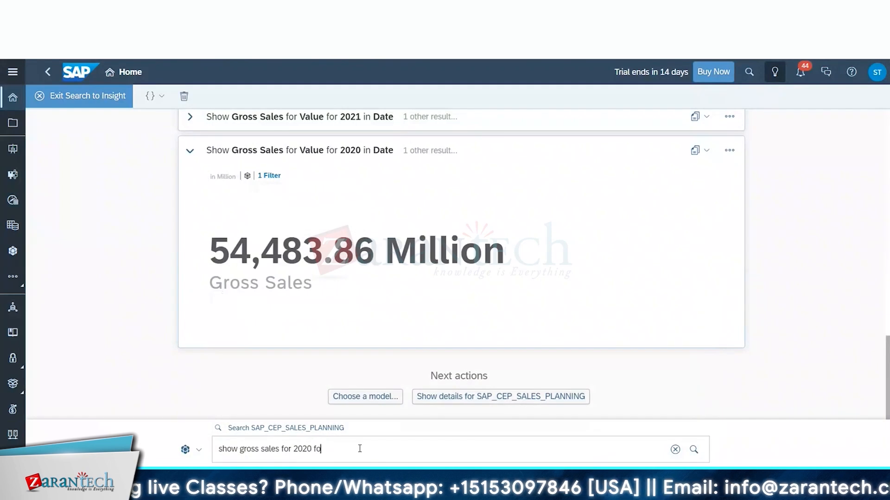
text(r actual )
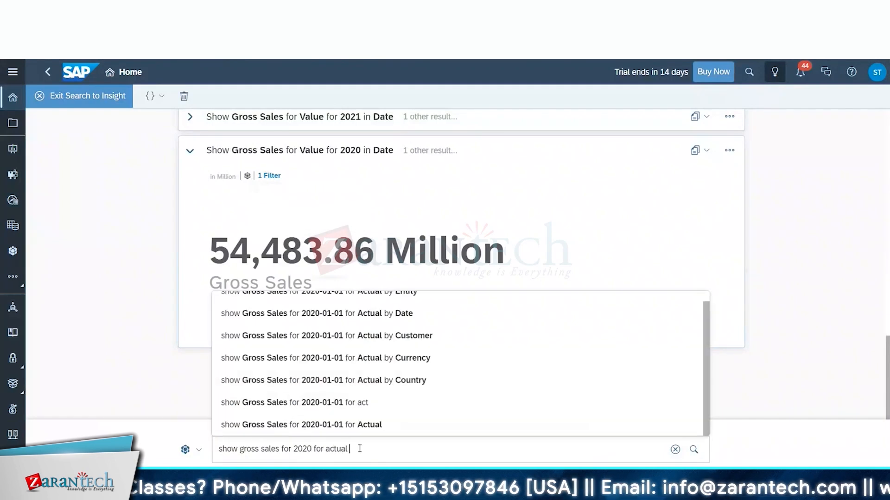
text(vs plan)
key(Return)
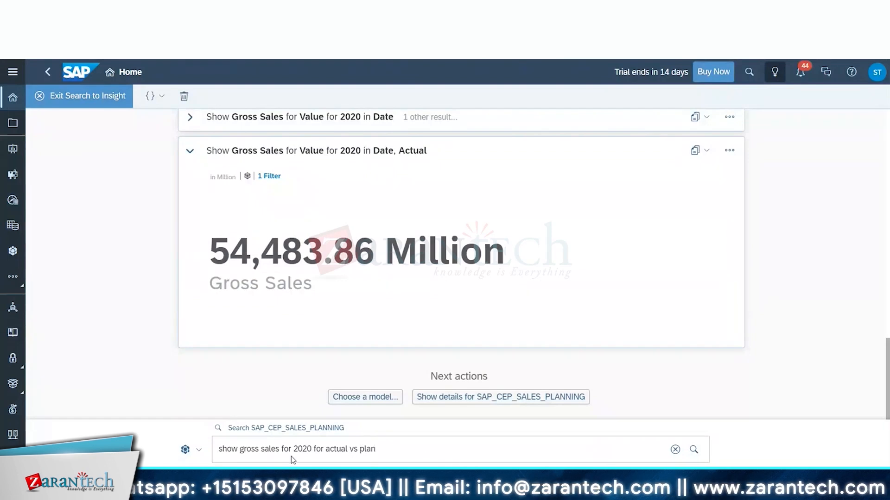
Reword the 2020 gross sales question to ask for the actual and planning version, and run it
click(359, 454)
key(BackSpace)
text(ers)
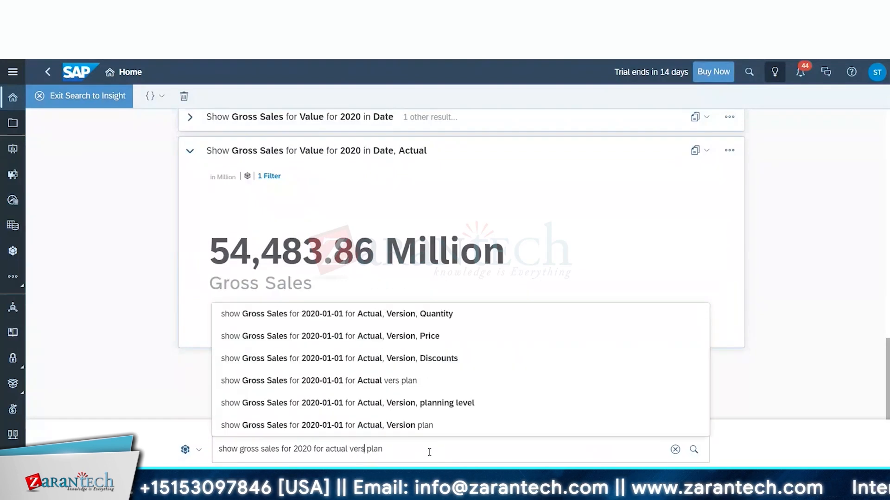
text(,)
key(End)
text(ning version)
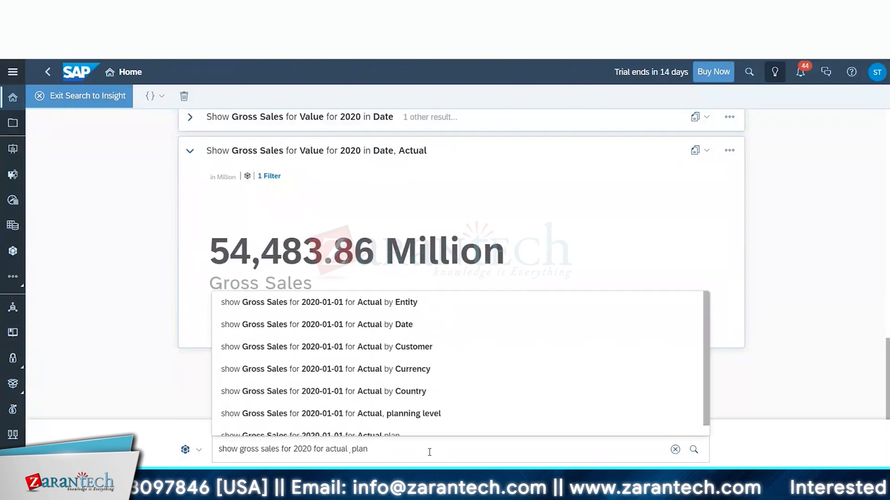
key(Return)
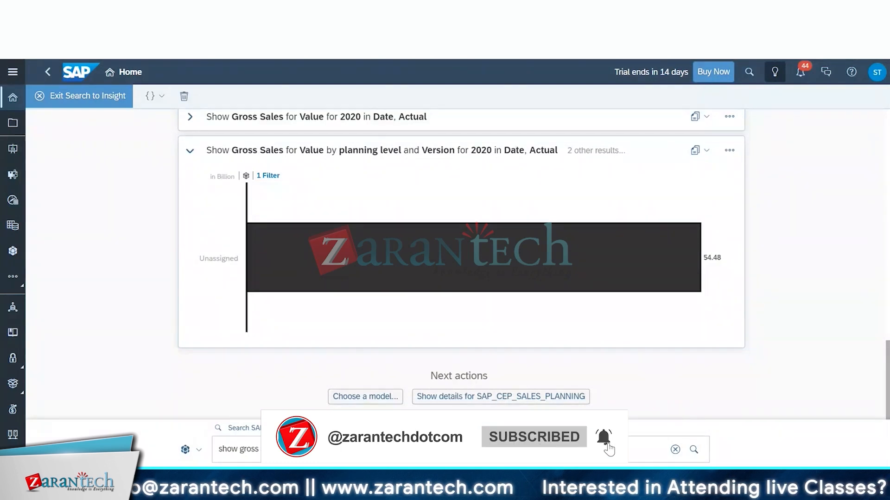
Replace the question with "show sales and profit by product as trellis" and run it
key(BackSpace)
key(BackSpace)
key(BackSpace)
key(BackSpace)
key(BackSpace)
key(BackSpace)
key(BackSpace)
key(BackSpace)
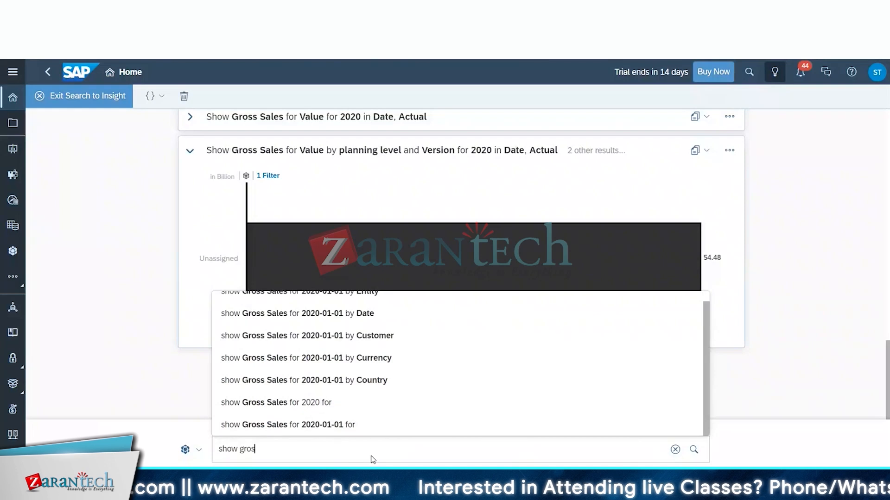
key(BackSpace)
key(BackSpace)
key(BackSpace)
key(BackSpace)
key(BackSpace)
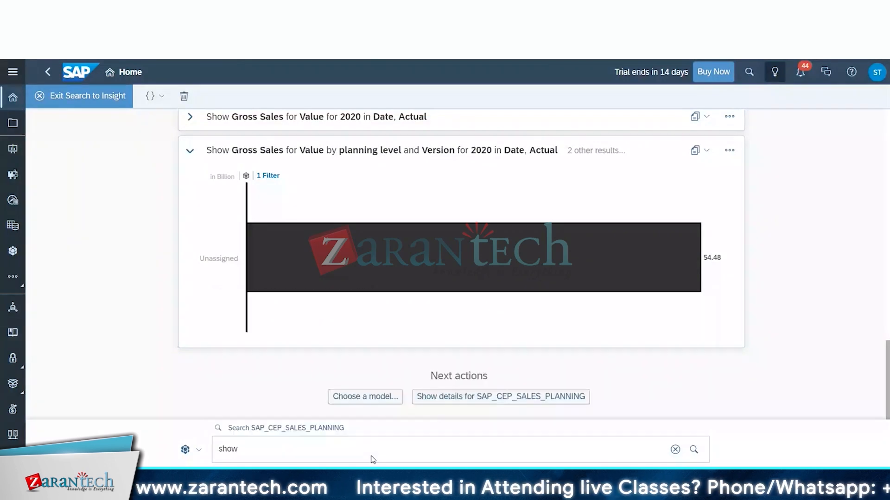
text(sales and)
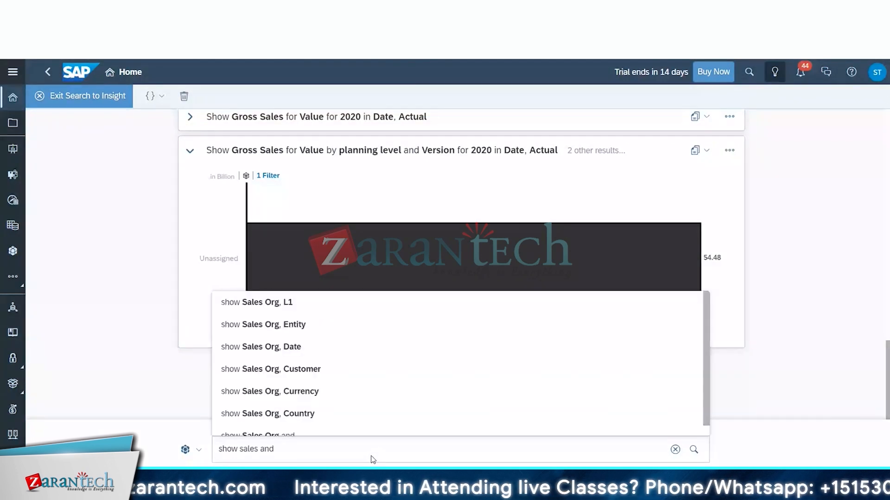
text( prof)
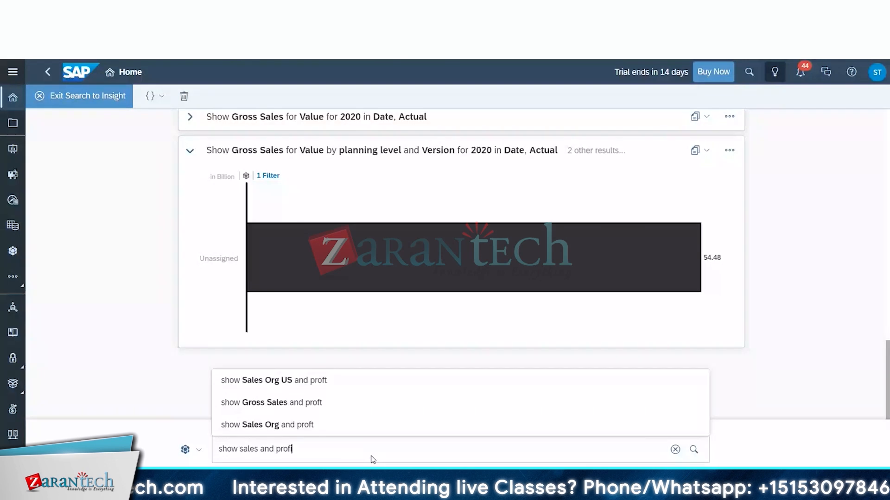
text(it by product as trellis)
key(Return)
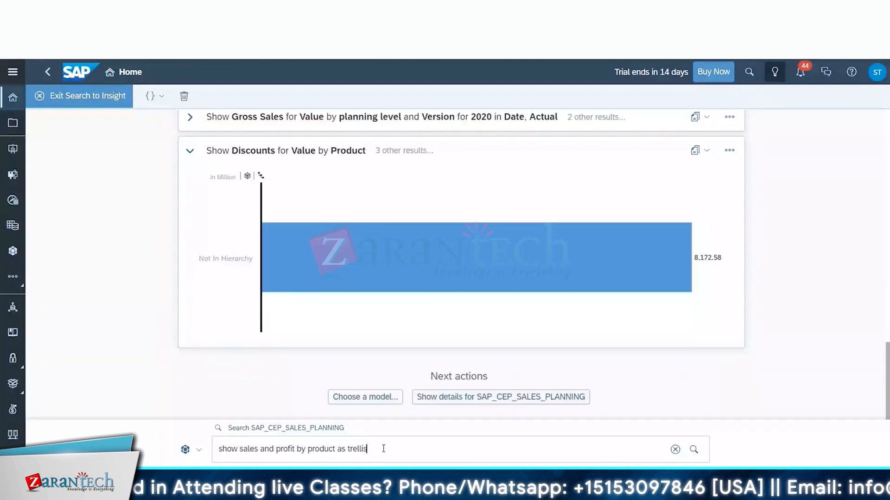
Run the Sales Org question by Product and Customer as treemap, and rerun it by Product only
key(Return)
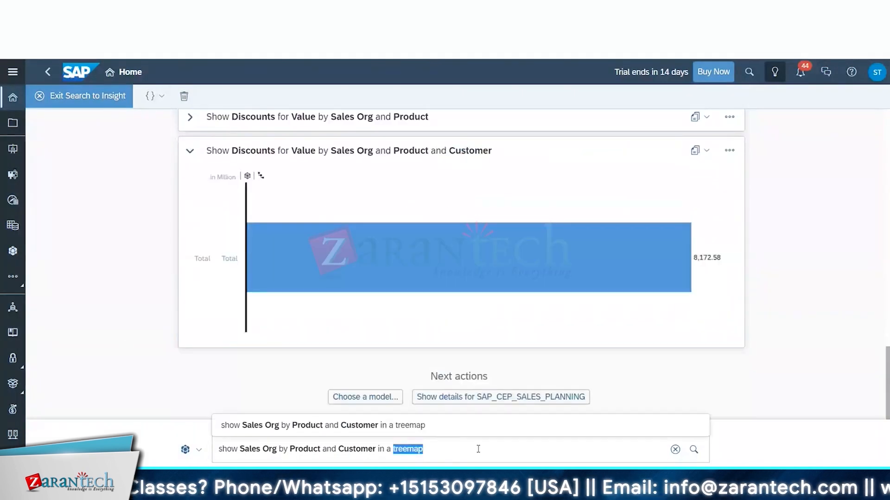
text(tomer as treemap)
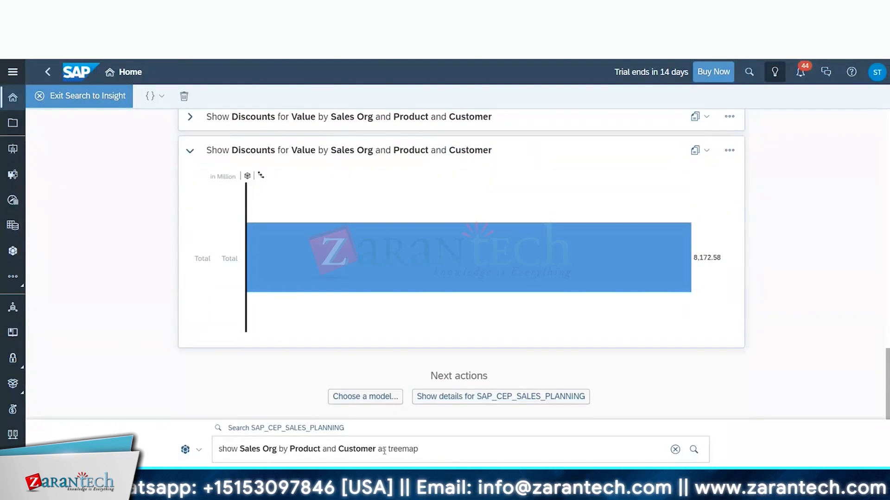
click(277, 450)
click(373, 449)
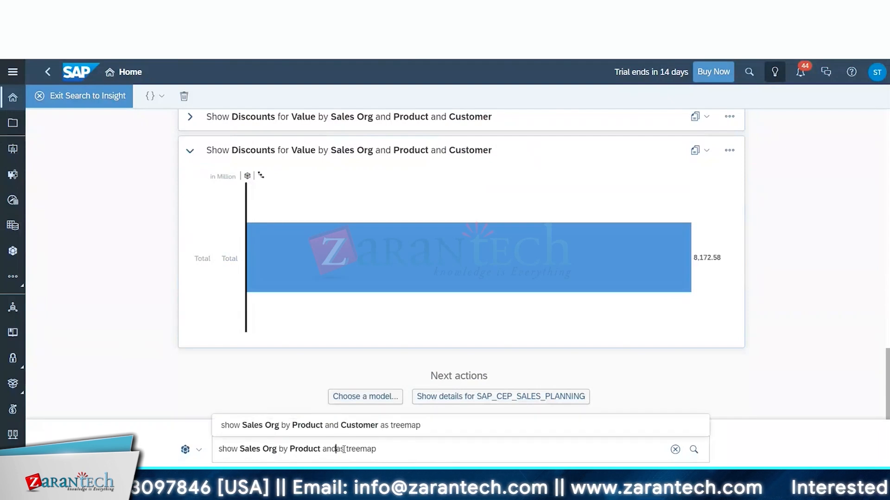
key(Return)
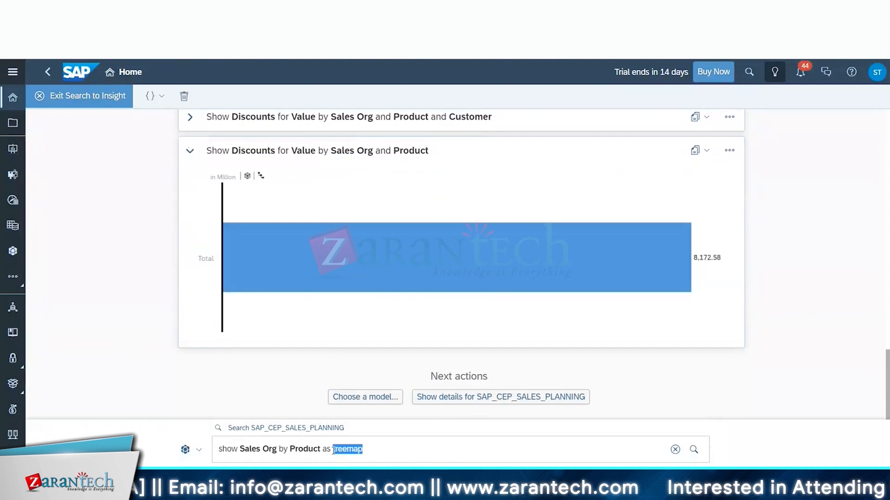
Rerun the Sales Org by Product question as line and as numeric
text(tab)
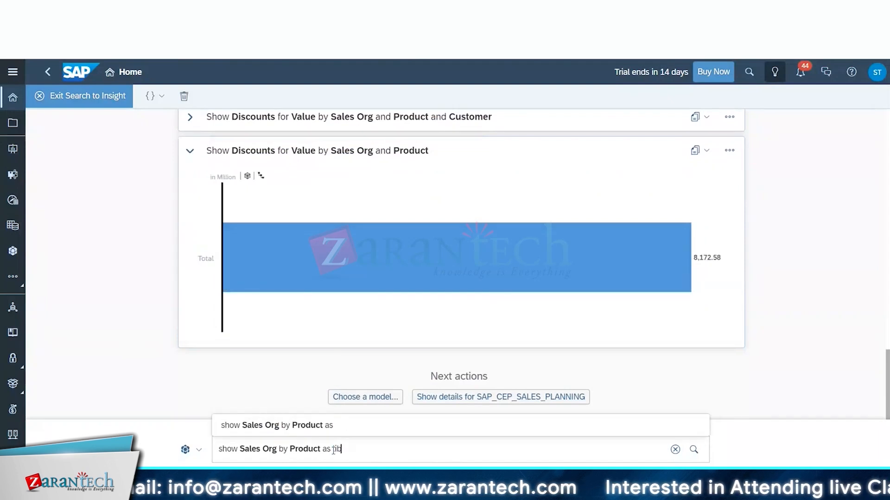
text(e)
key(Return)
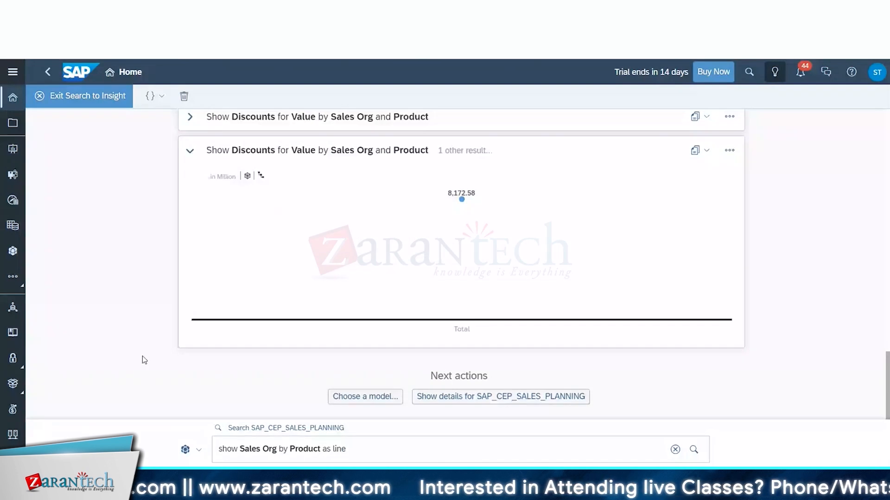
key(Return)
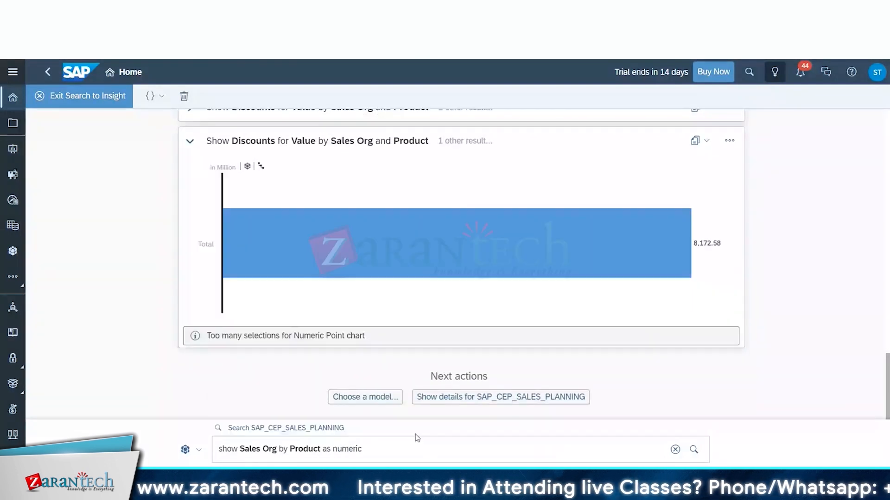
Remove the product breakdown from the question and run the sales question as numeric point
drag(279, 449, 318, 448)
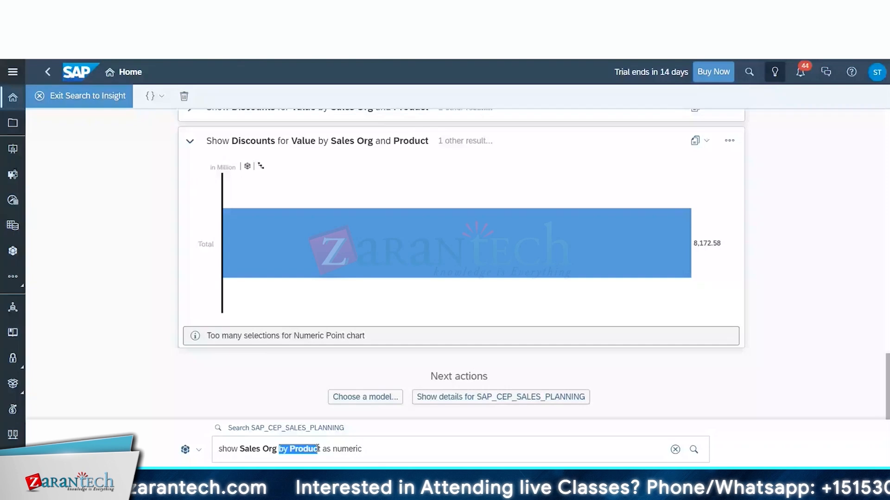
key(BackSpace)
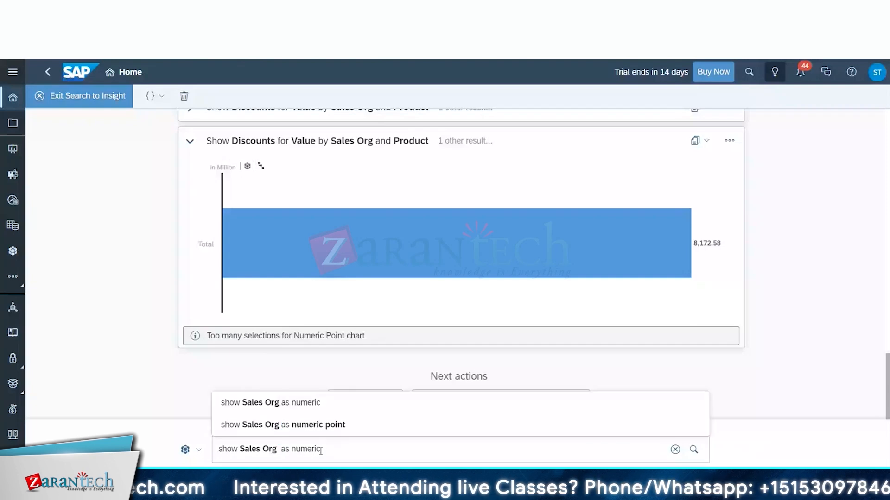
key(Down)
key(Return)
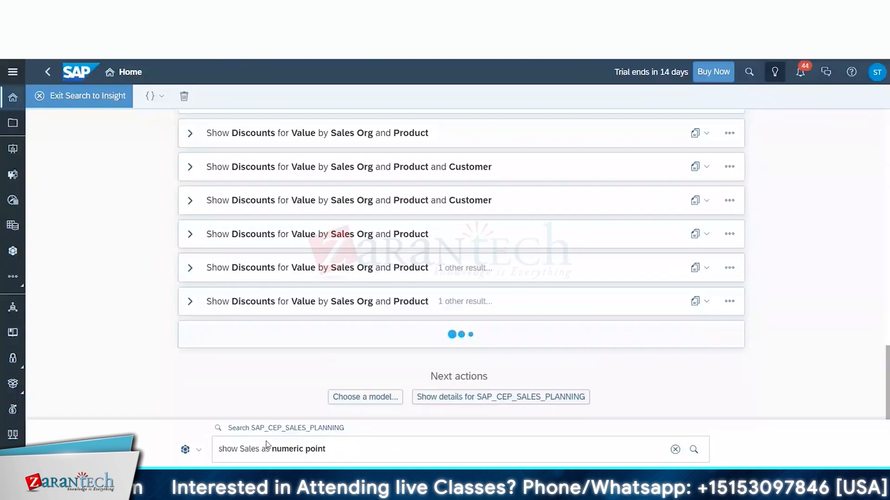
scroll(384, 370, up, 3)
scroll(385, 374, down, 3)
Change the question to "show Sales by product as treemap" and run it
click(263, 449)
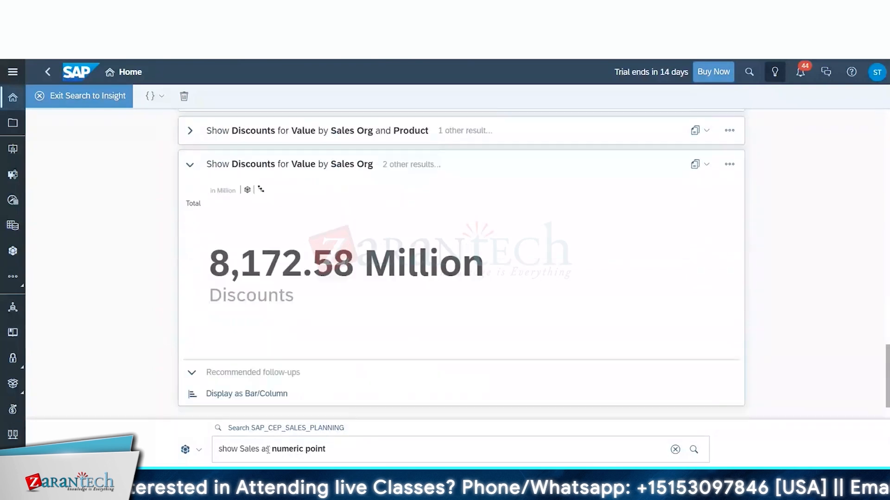
text(by product)
drag(312, 449, 389, 449)
text(treemap)
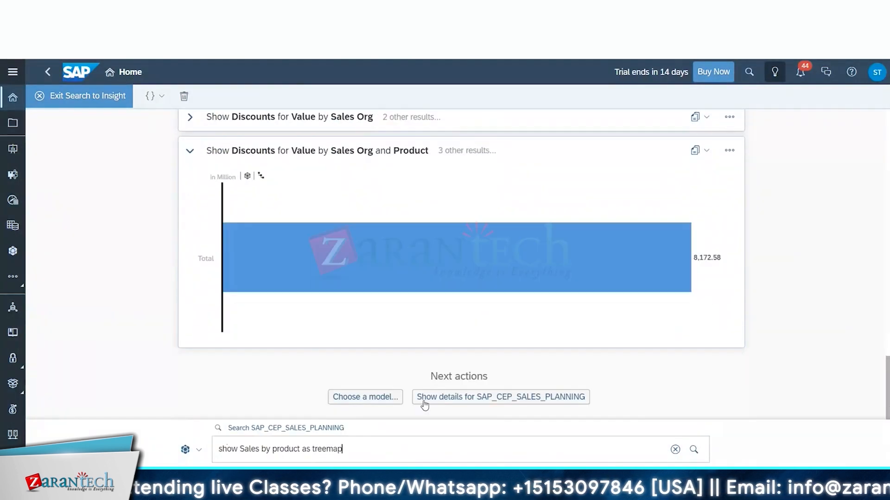
Run the suggested question "show Gross Sales by Product as treemap"
drag(344, 449, 220, 459)
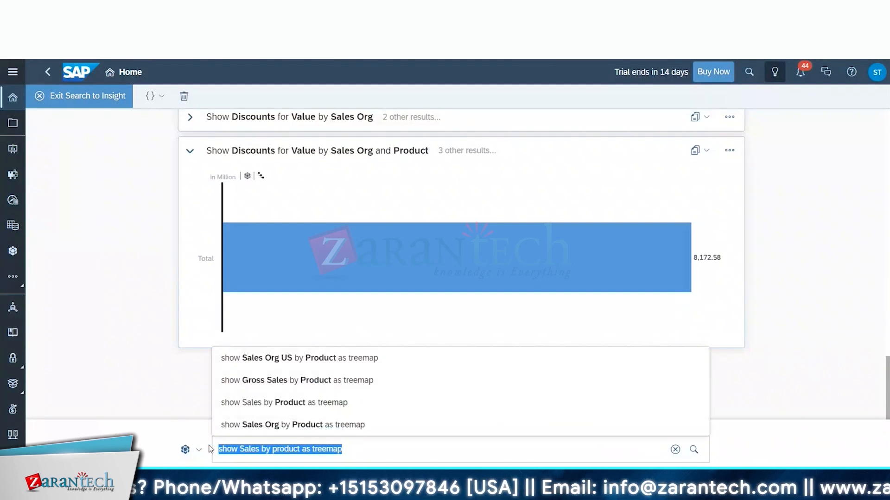
click(324, 380)
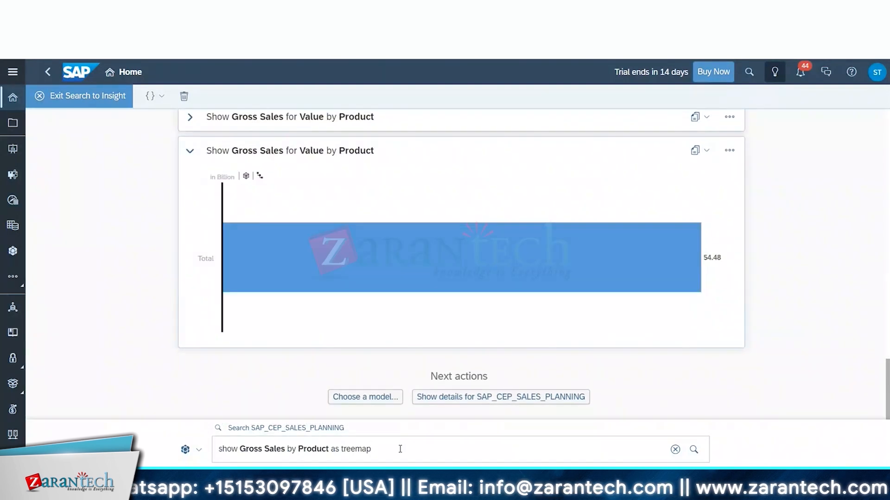
click(400, 449)
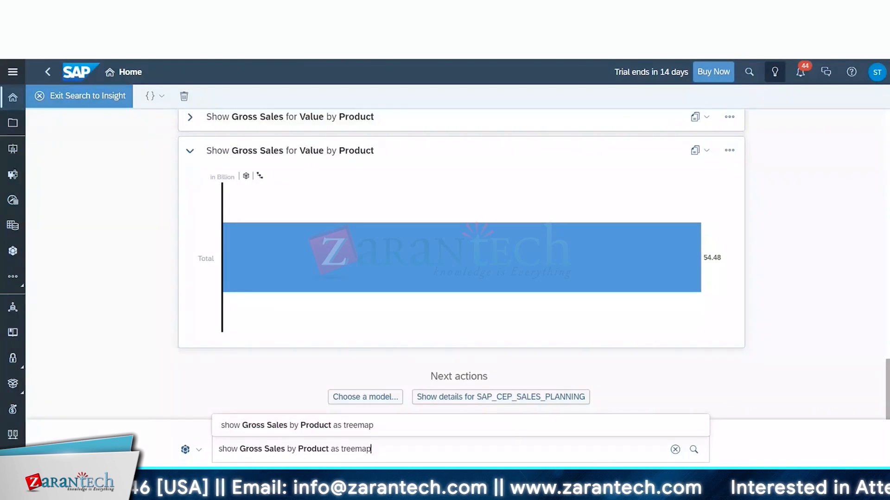
Exit Search to Insight and go to the Stories start page
scroll(167, 332, up, 15)
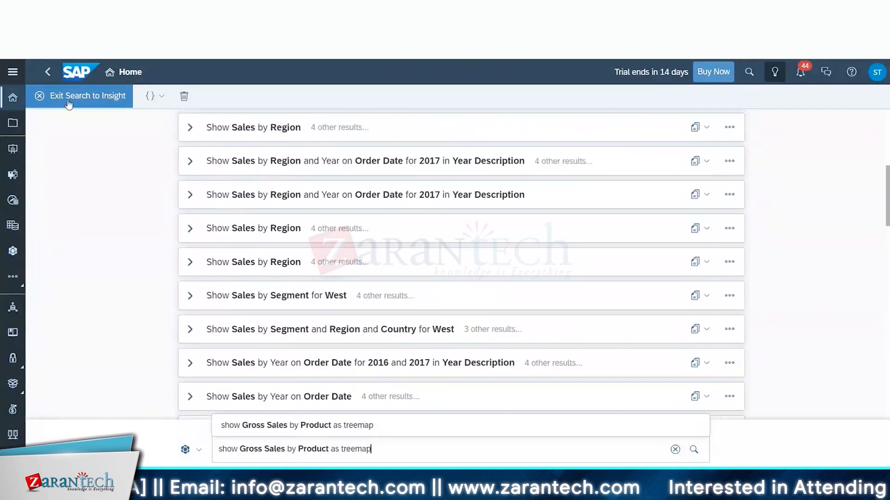
click(69, 98)
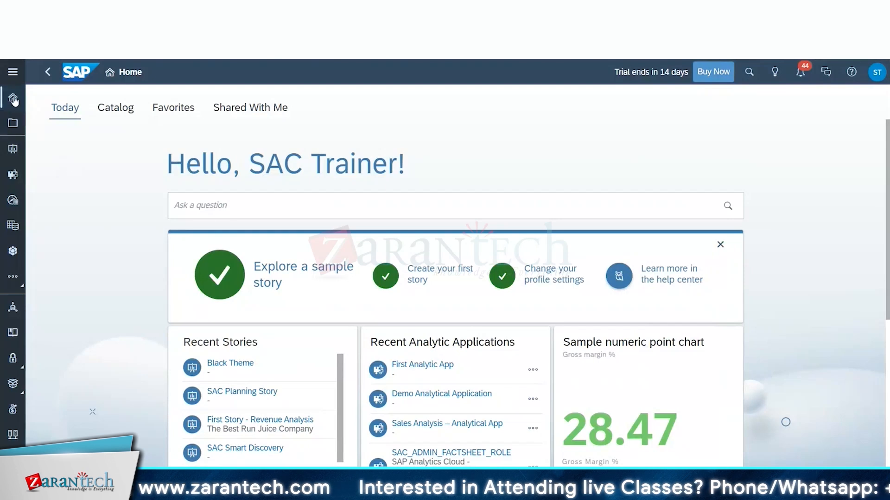
click(16, 131)
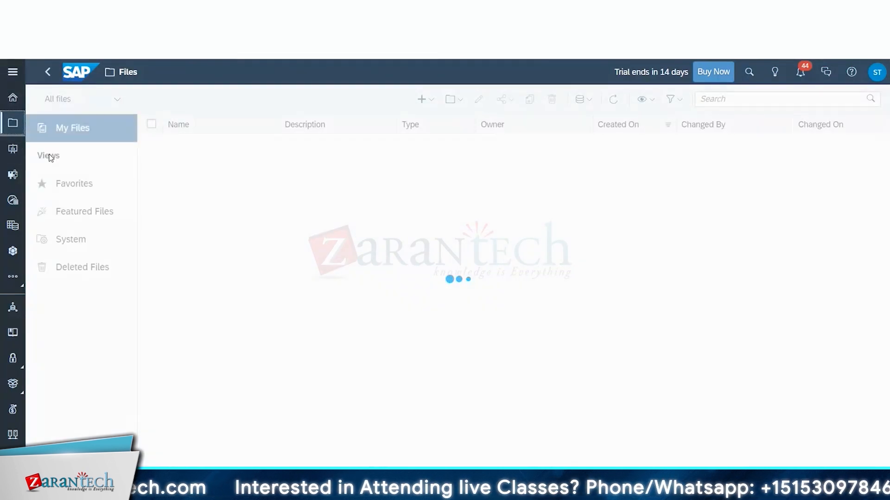
click(13, 149)
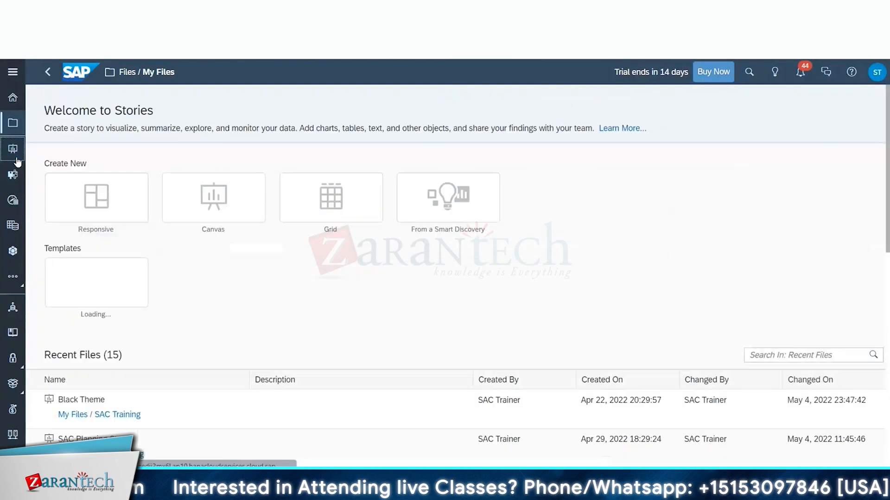
Add a chart to a new story using the Superstore Data Model from the SAC Training folder, showing Sales per City
click(138, 108)
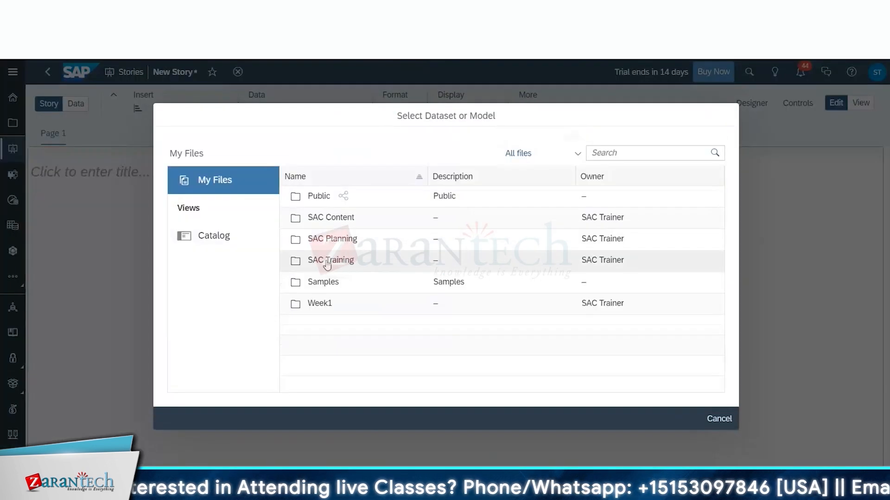
click(327, 262)
click(328, 254)
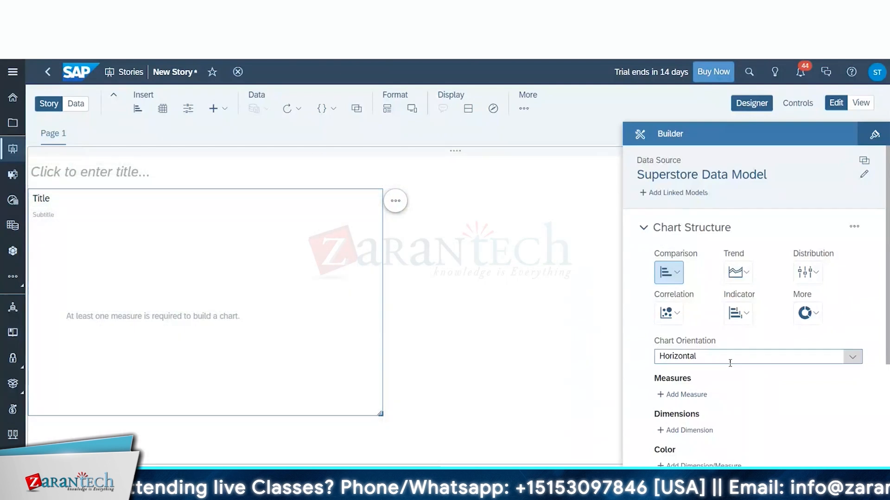
scroll(723, 352, down, 3)
click(690, 279)
click(691, 401)
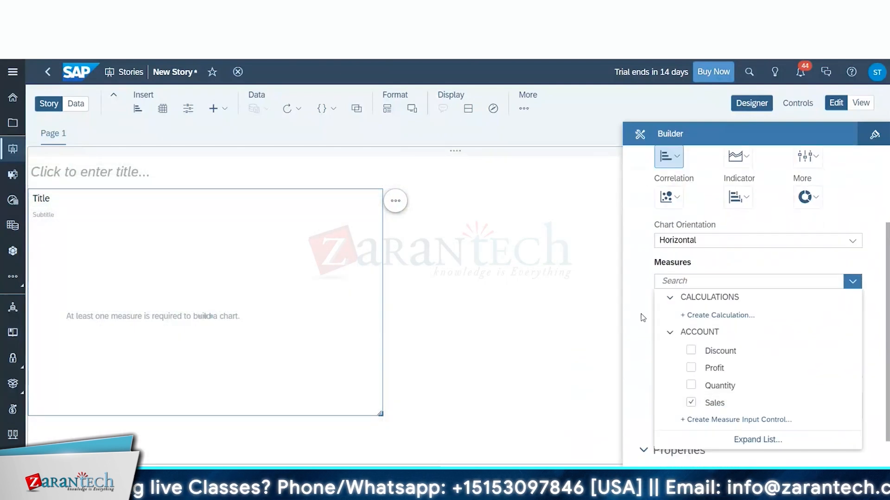
click(693, 333)
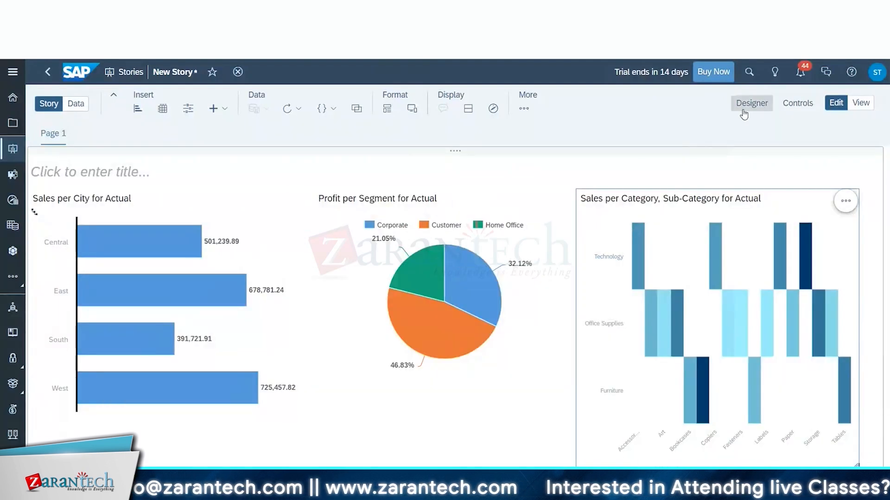
Reduce the heat map to Sales per Sub-Category and save the story as SmartInsights Story
click(745, 111)
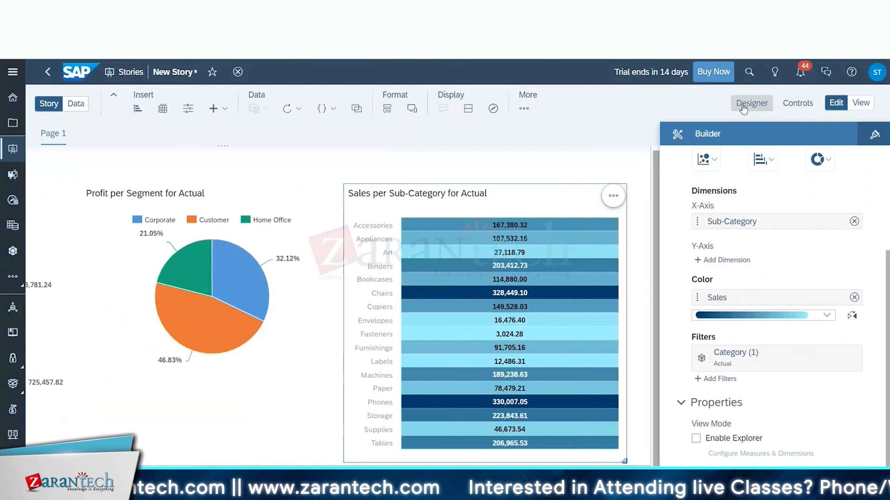
click(744, 107)
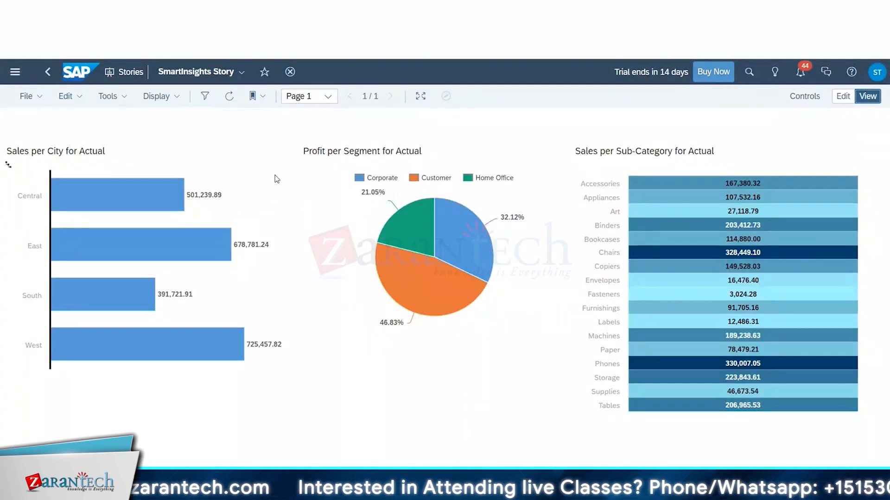
Look through the available actions of the Sales per City chart in view mode and switch the story to edit mode
click(309, 154)
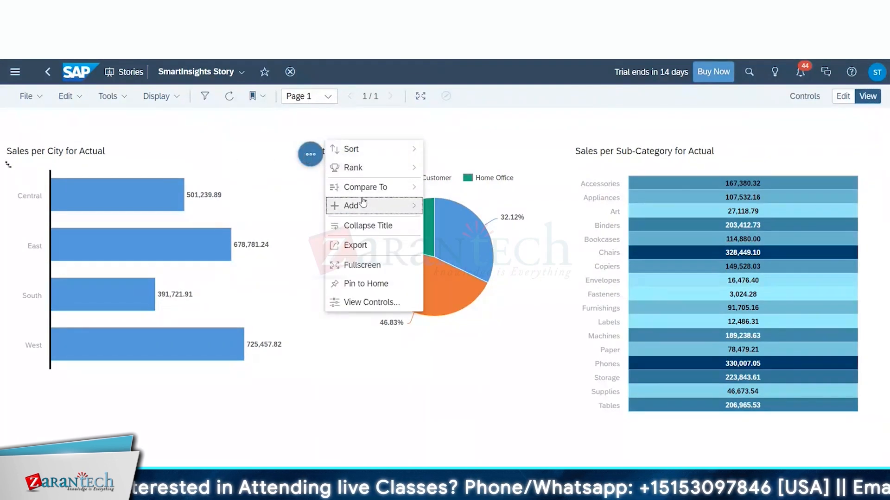
click(842, 96)
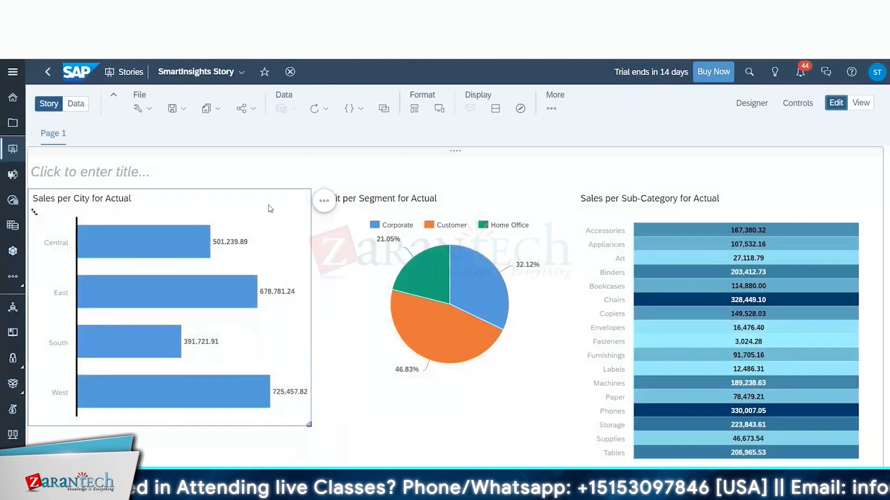
Add Smart Insights to the Sales per City chart and switch the story to view mode
click(323, 201)
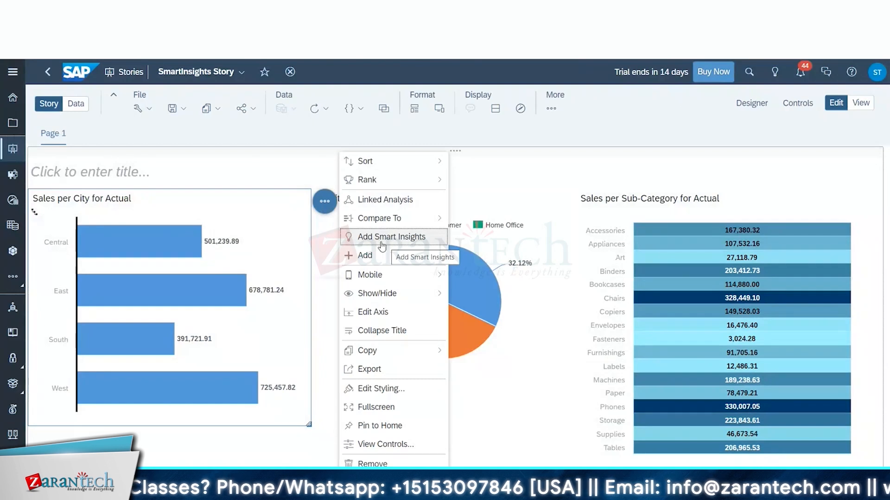
click(367, 245)
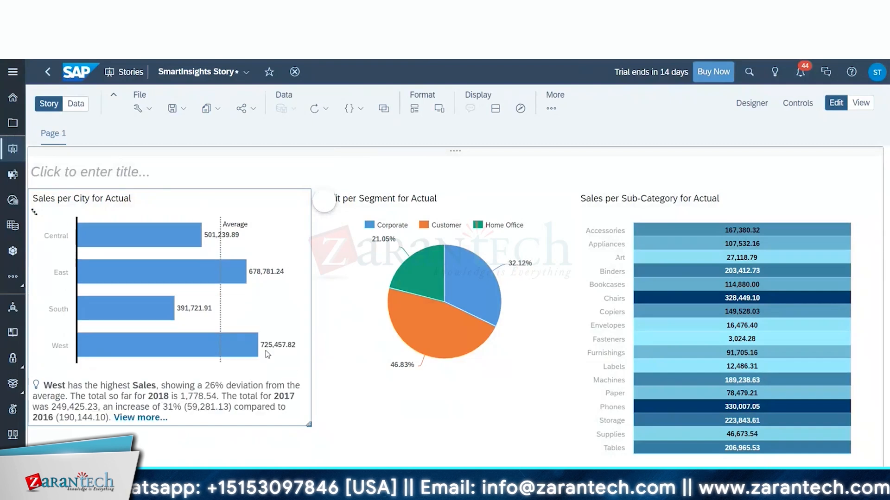
click(860, 103)
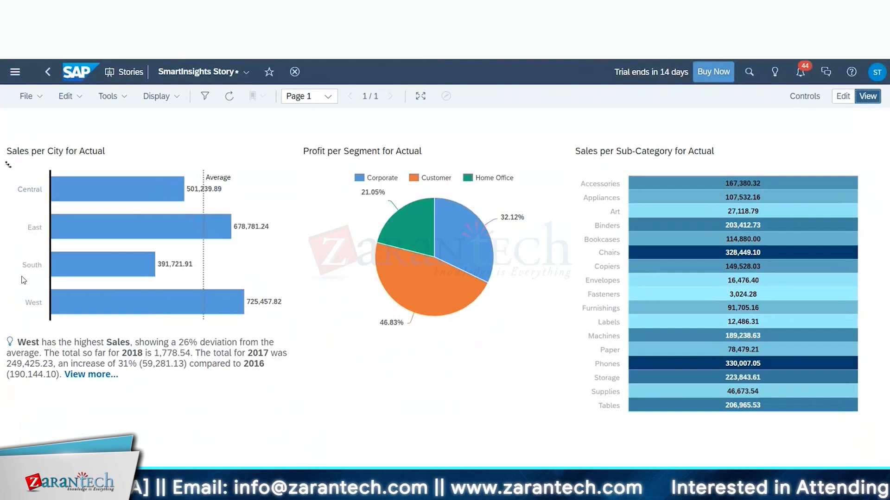
mouse_move(230, 314)
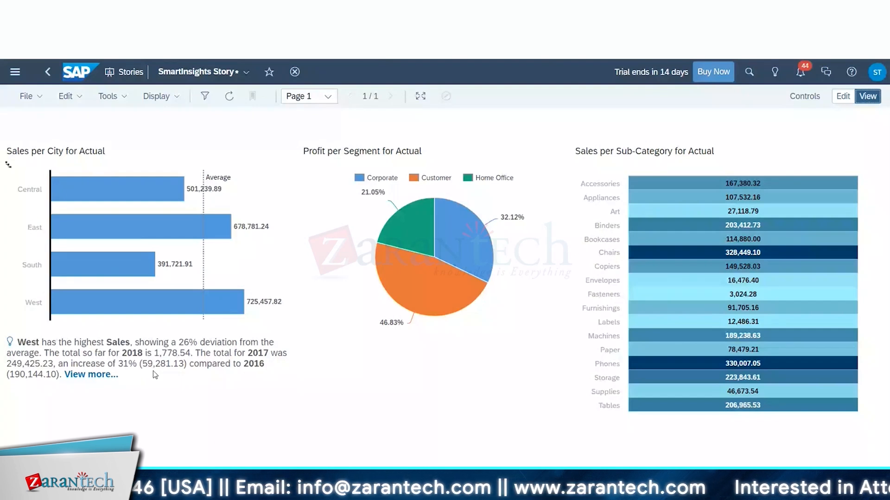
Open the full Smart Insights for West sales and compare the Sales per Ship Date changes by day, month, quarter and year
click(78, 378)
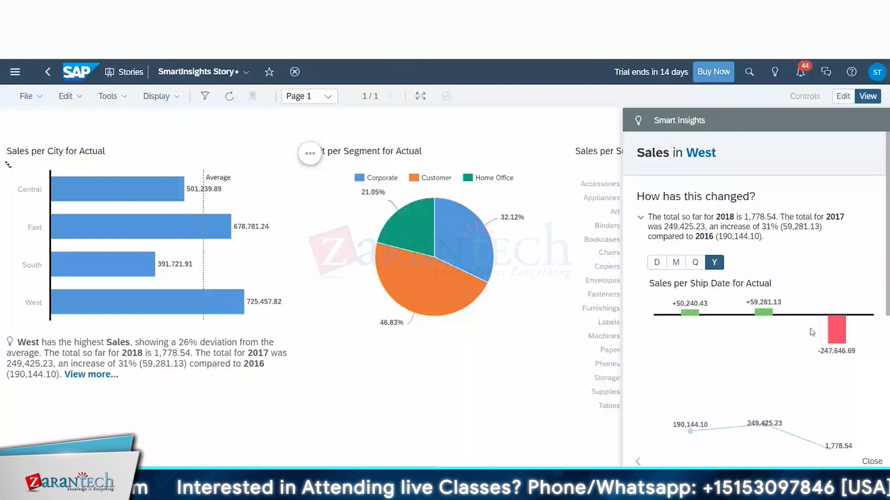
click(656, 263)
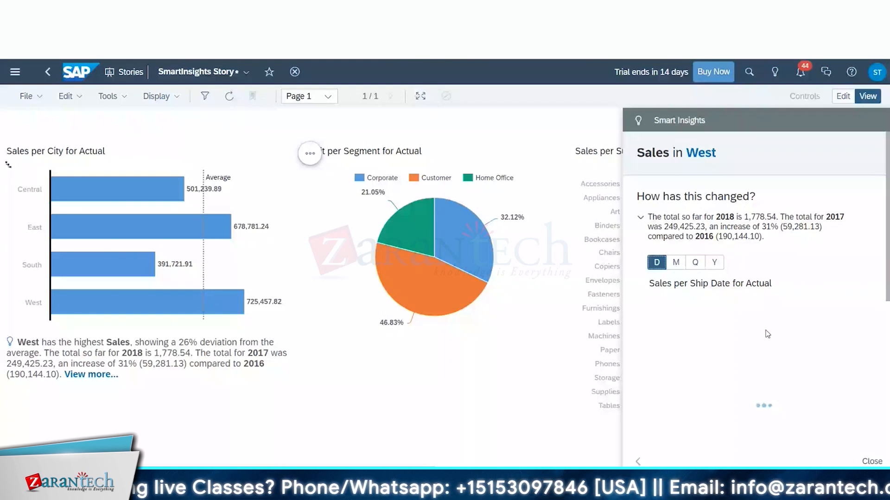
scroll(722, 329, down, 3)
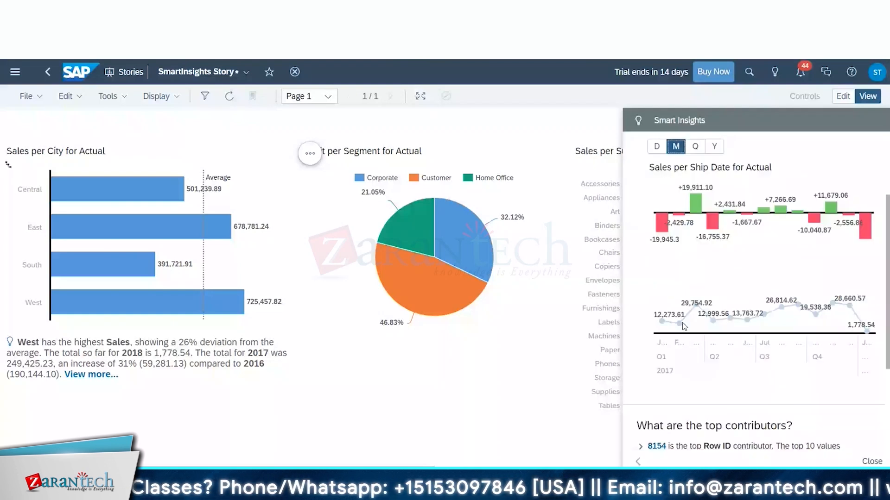
mouse_move(663, 325)
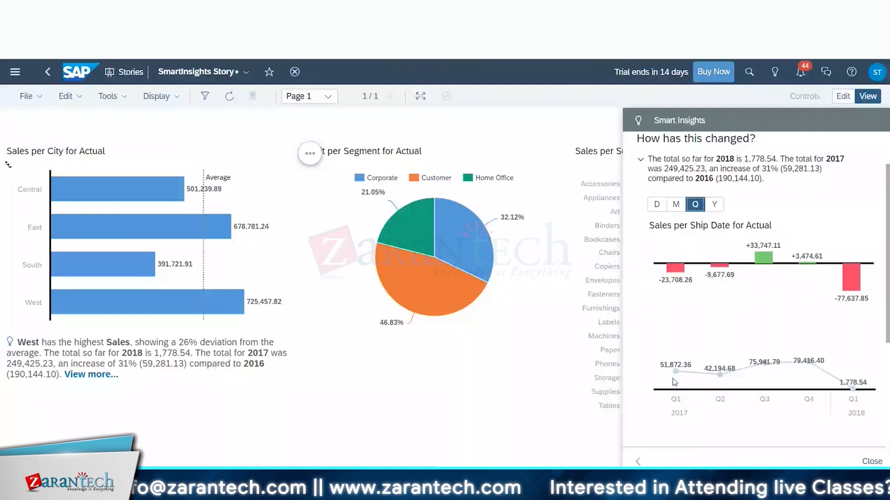
mouse_move(683, 274)
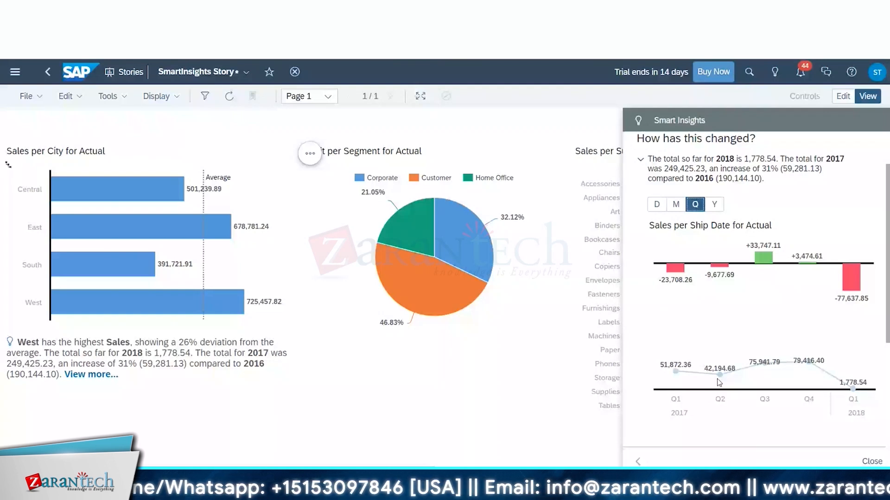
click(714, 204)
scroll(720, 268, down, 3)
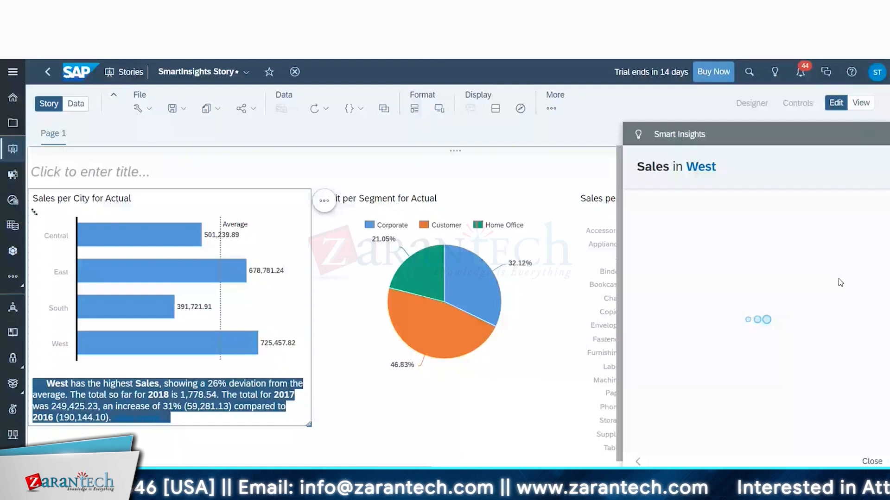
Copy the yearly Sales per Ship Date chart from the Smart Insights for West to Page 1 in edit mode
click(867, 276)
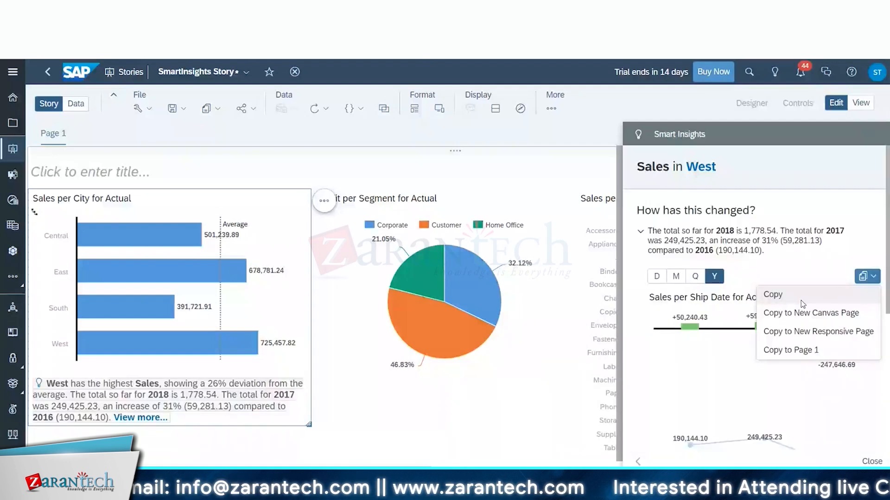
click(791, 350)
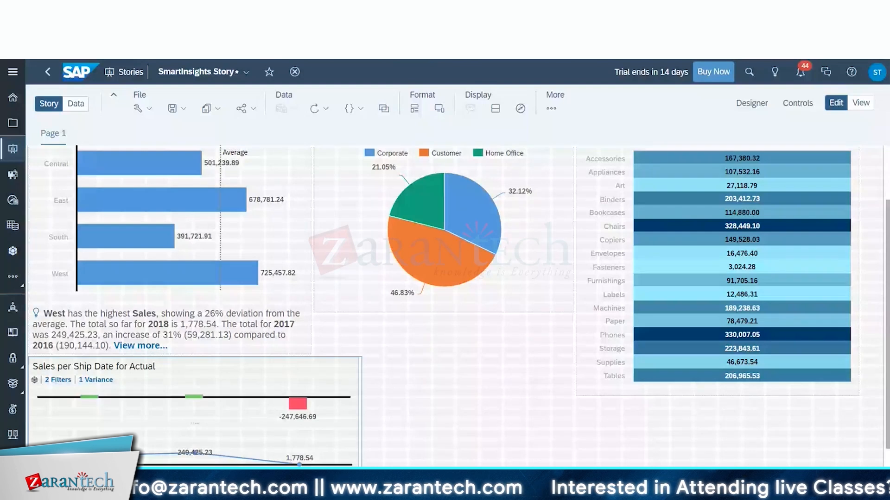
Reopen the West sales insights in view mode and examine the top City contributors and their share of total sales
click(91, 317)
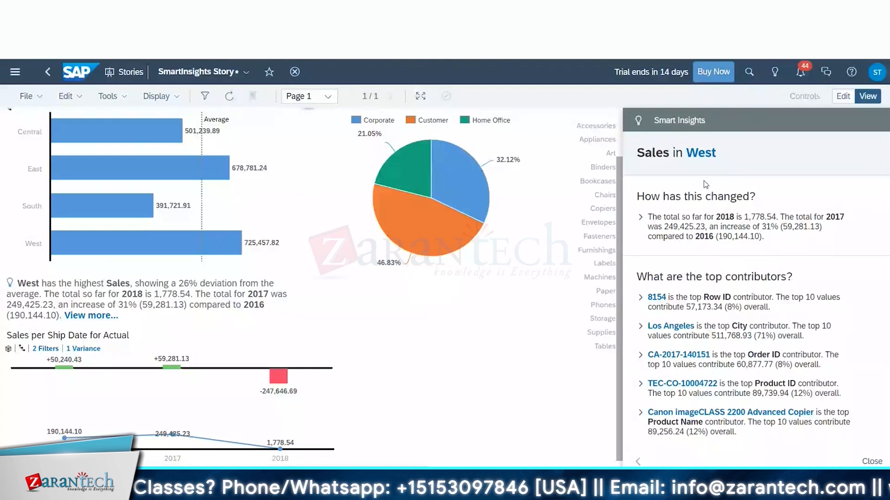
click(670, 326)
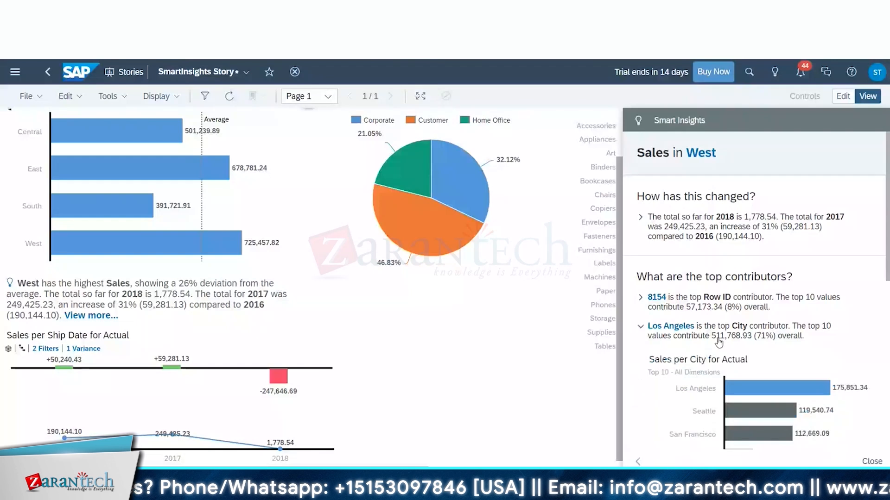
scroll(693, 306, down, 3)
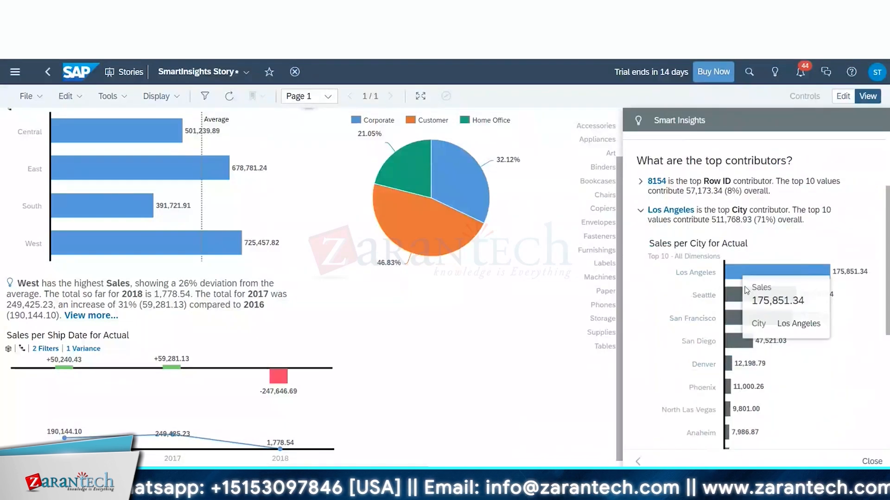
scroll(687, 354, down, 3)
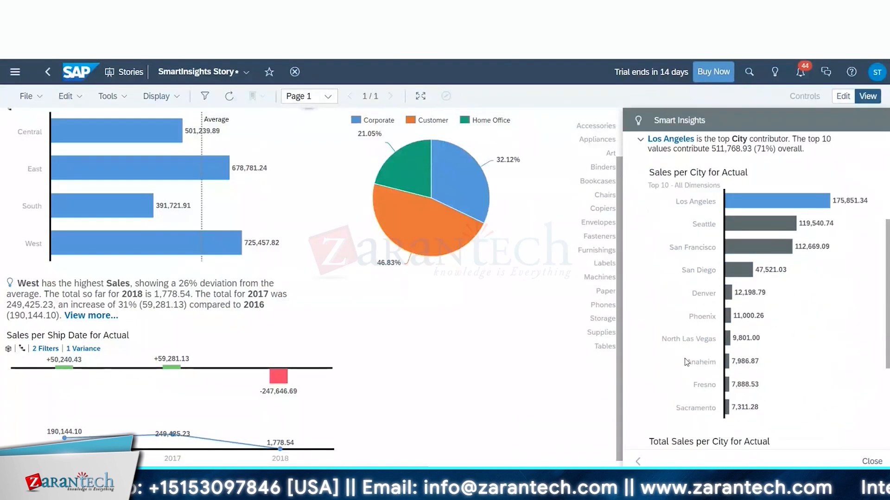
scroll(686, 360, up, 2)
scroll(678, 251, up, 1)
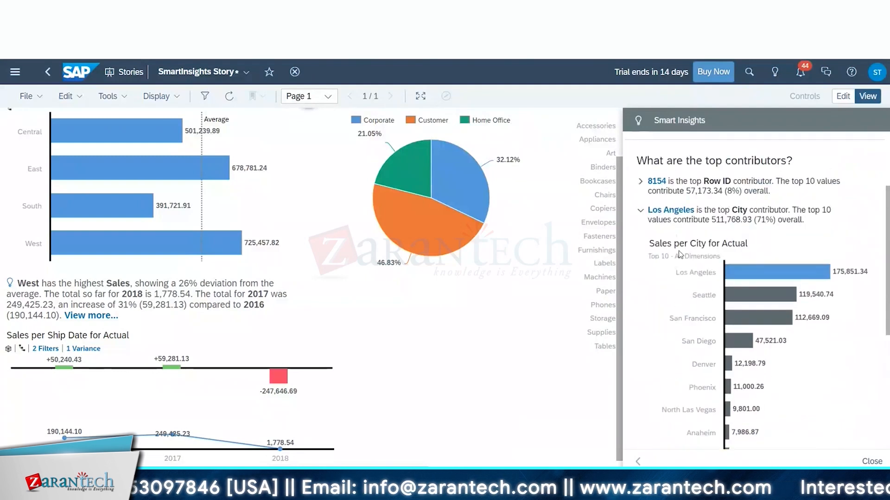
scroll(679, 253, down, 5)
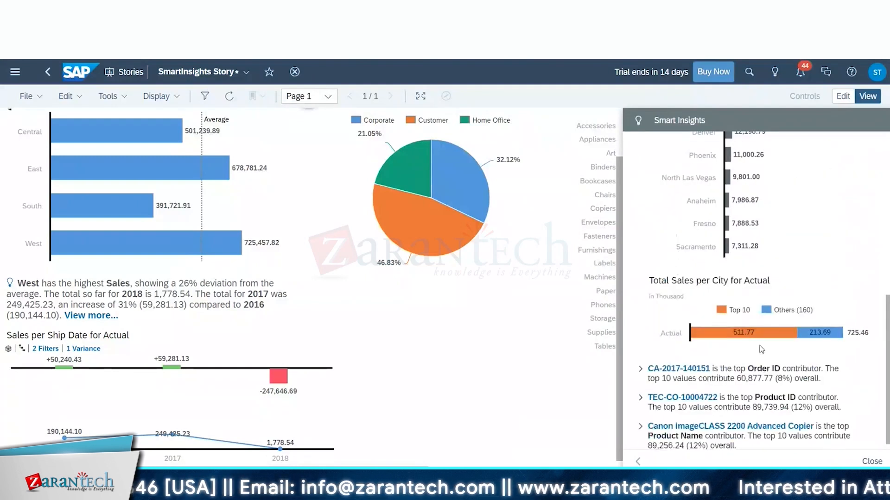
mouse_move(785, 341)
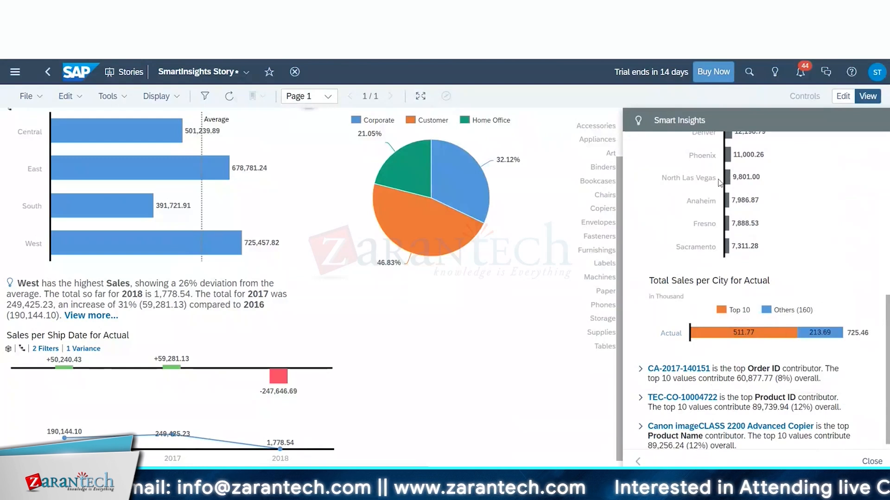
mouse_move(743, 341)
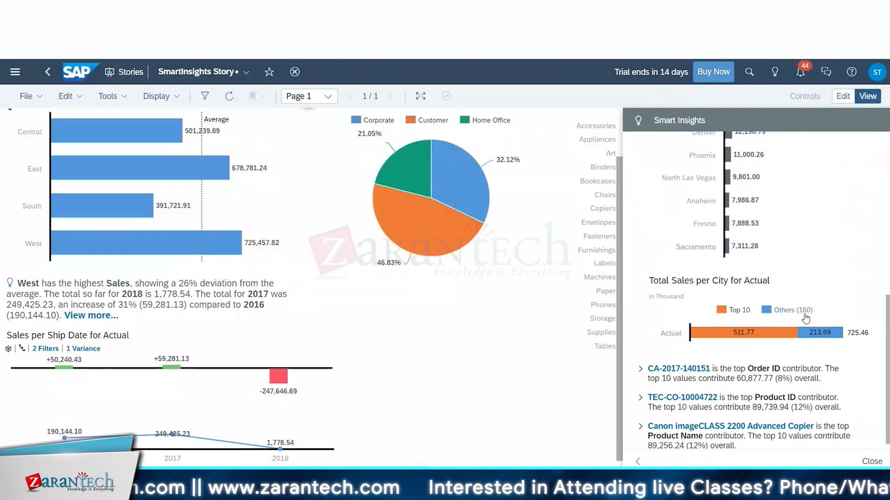
mouse_move(814, 338)
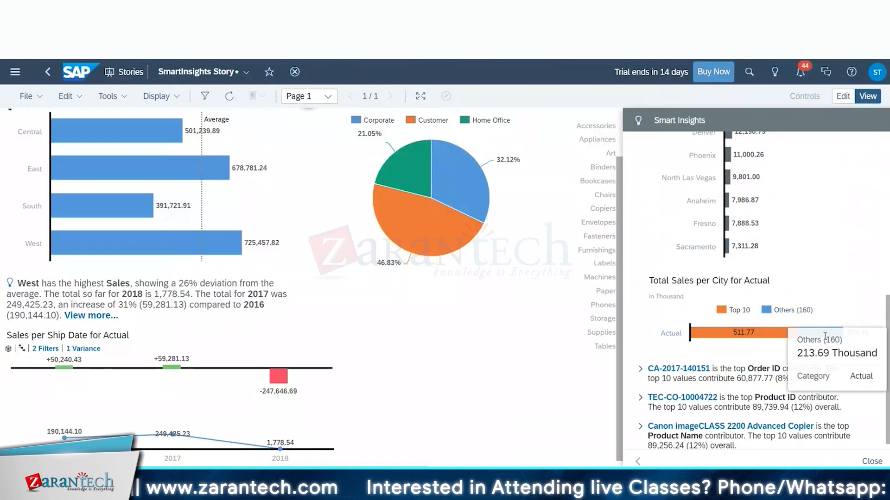
scroll(843, 297, up, 3)
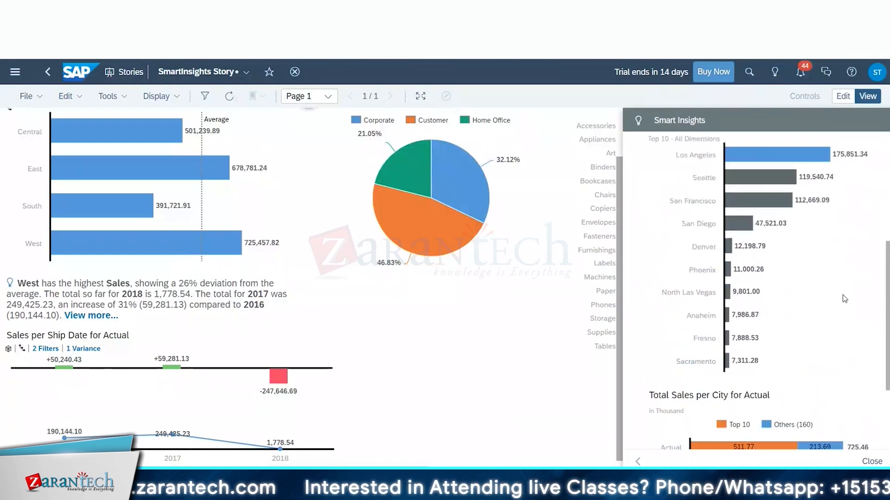
scroll(673, 267, up, 2)
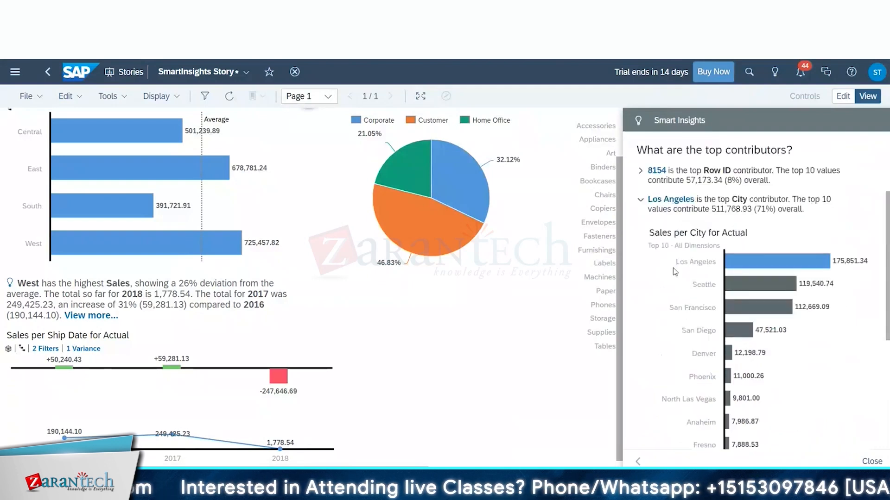
click(641, 200)
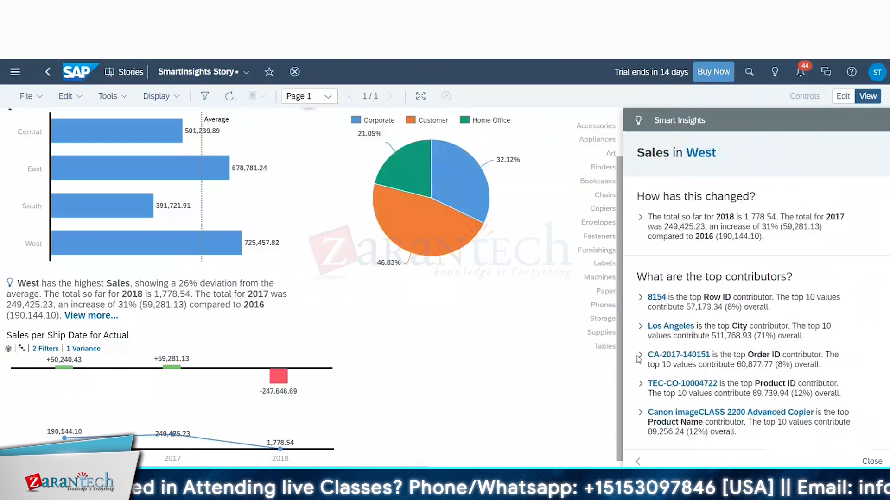
Examine the Order ID, Product ID and Row ID top-contributor breakdowns for sales in West
click(640, 356)
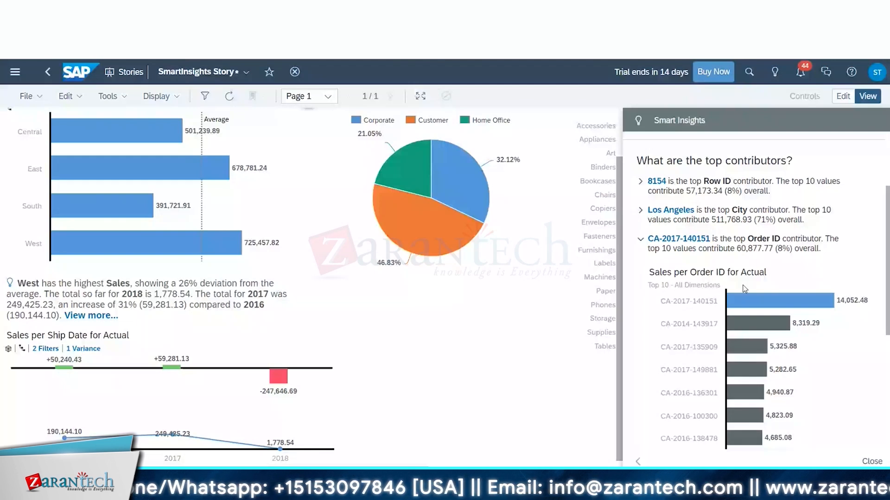
scroll(676, 385, down, 10)
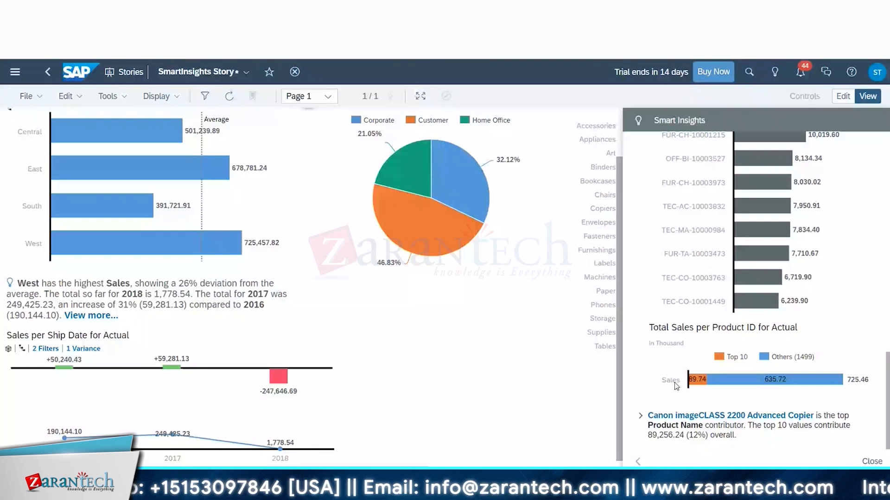
scroll(676, 386, up, 10)
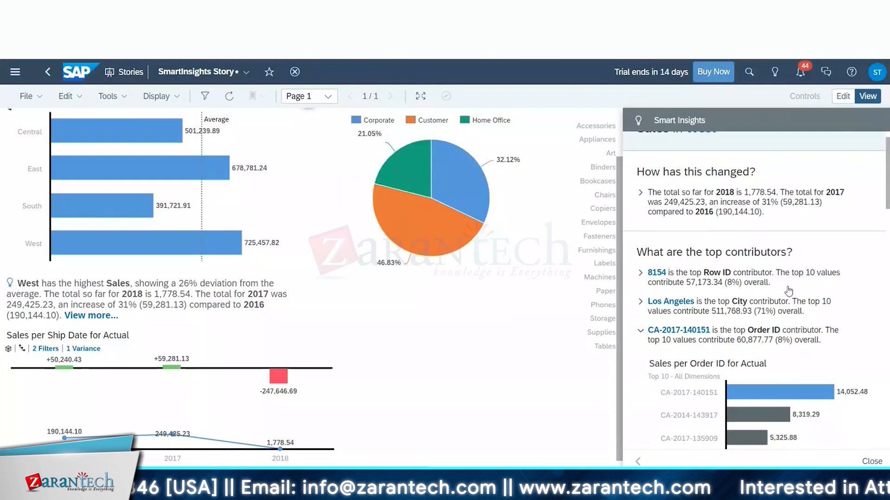
click(644, 282)
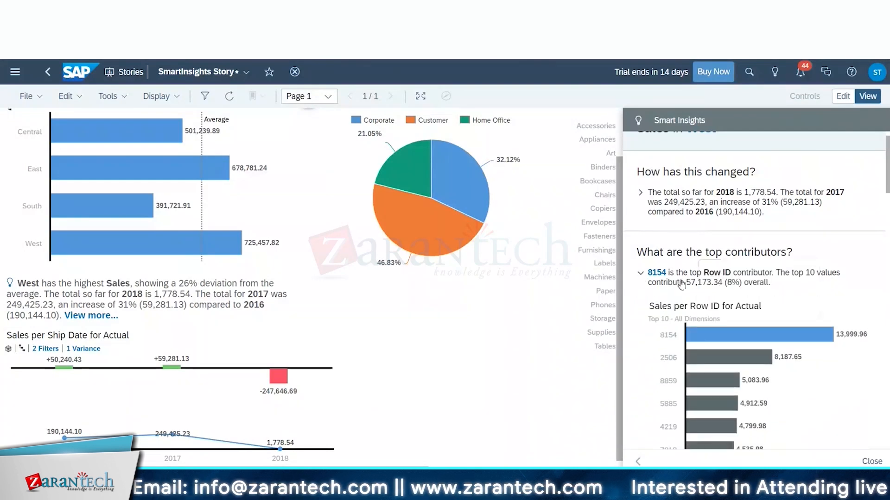
click(641, 276)
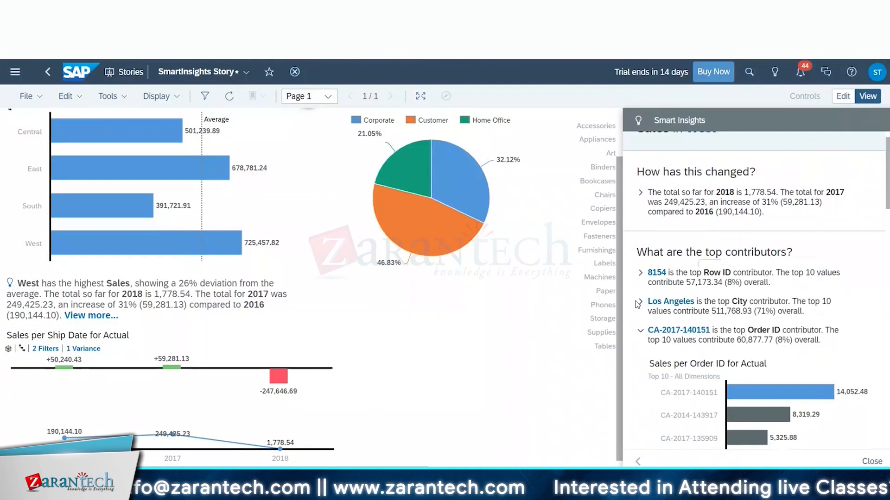
click(640, 332)
scroll(677, 342, down, 3)
scroll(677, 342, up, 2)
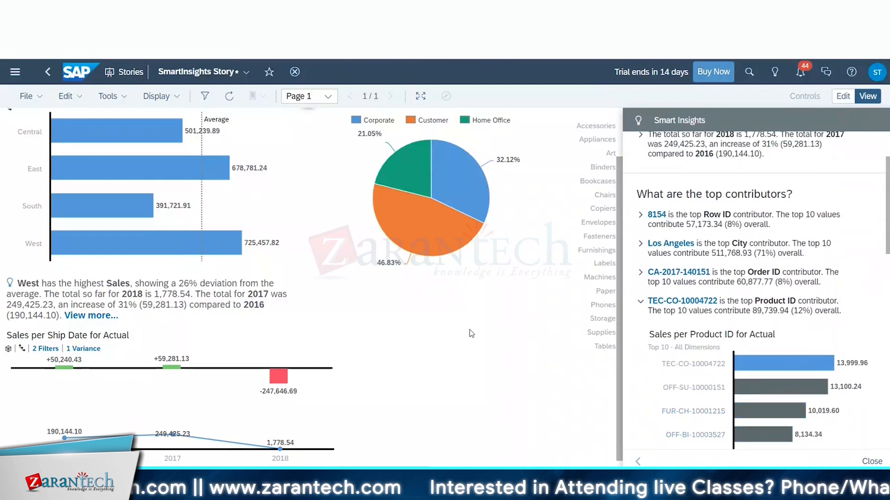
Switch the story back to edit mode and add Smart Insights to the Profit per Segment pie chart
click(843, 99)
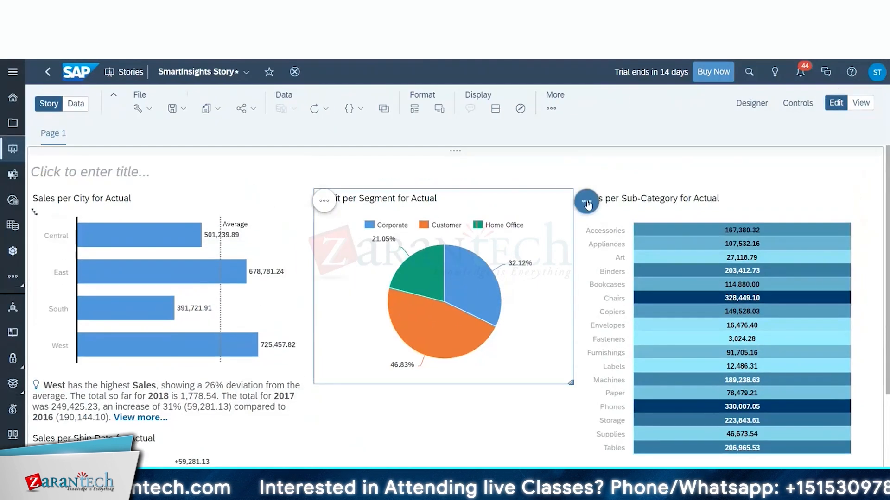
click(587, 201)
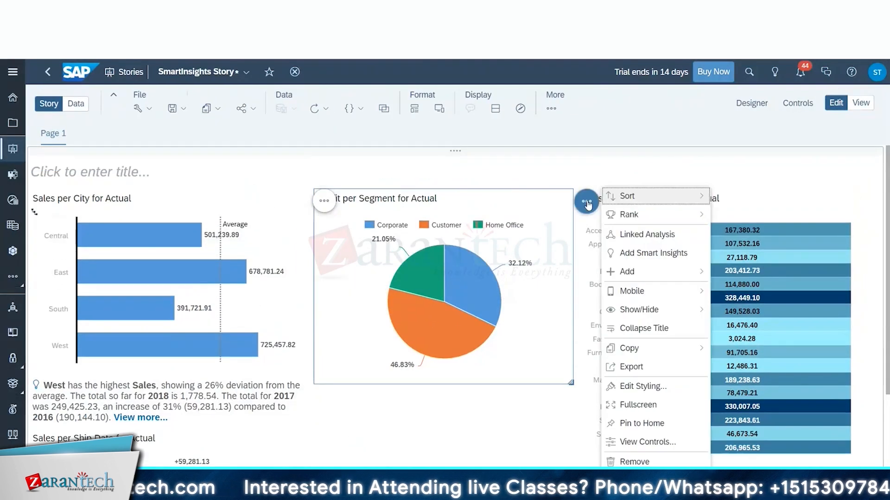
click(644, 253)
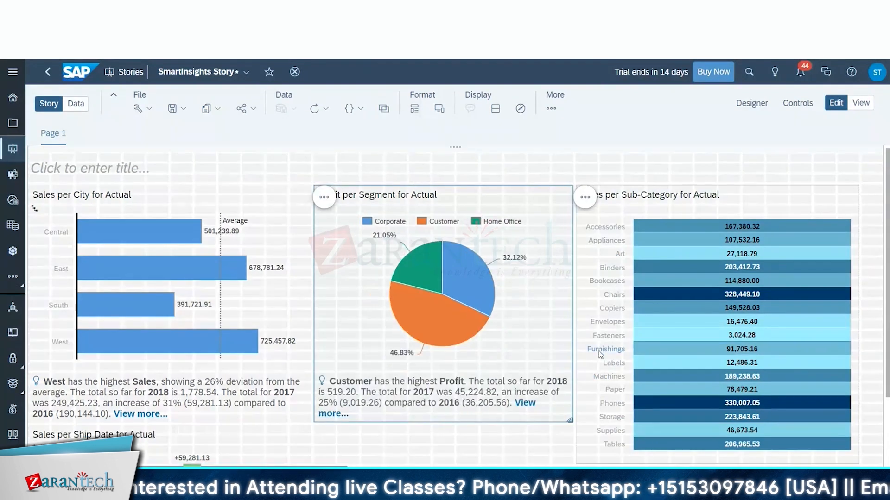
Add Smart Insights to the Sales per Sub-Category heat map
scroll(840, 245, down, 2)
scroll(839, 244, up, 1)
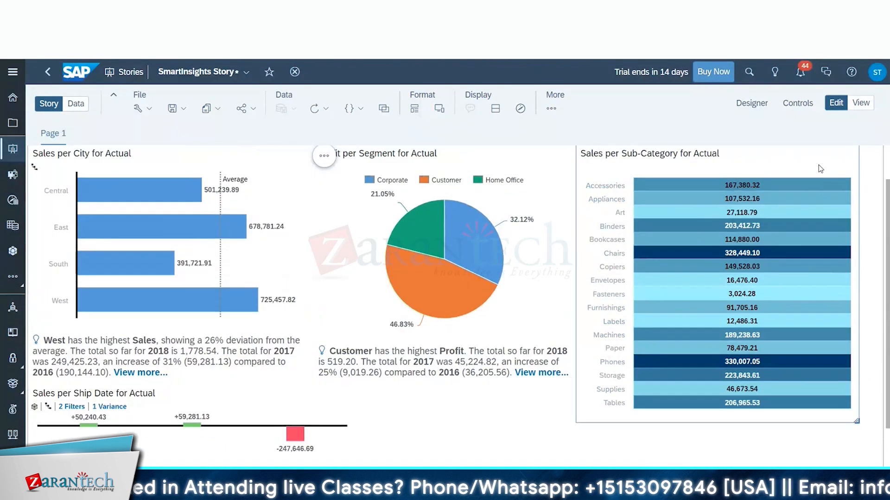
scroll(834, 200, up, 1)
mouse_move(459, 300)
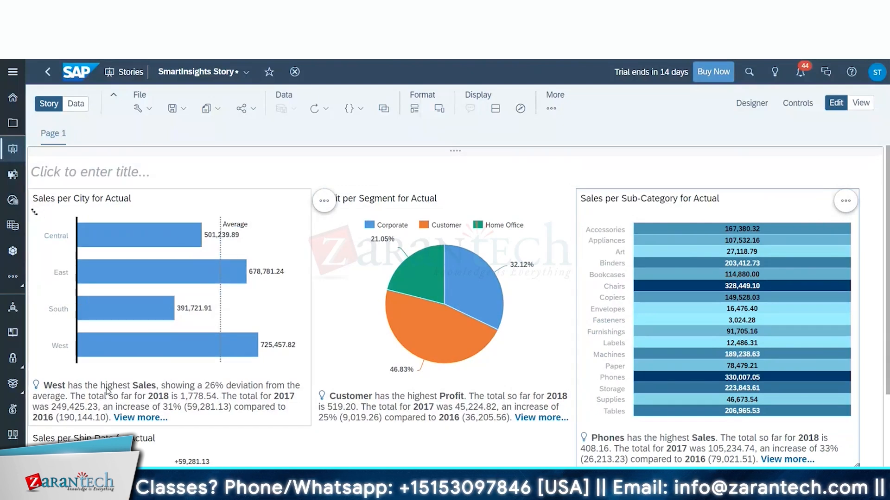
Open Smart Insights for the South bar of the Sales per City chart and examine its top Product ID contributors
mouse_move(212, 357)
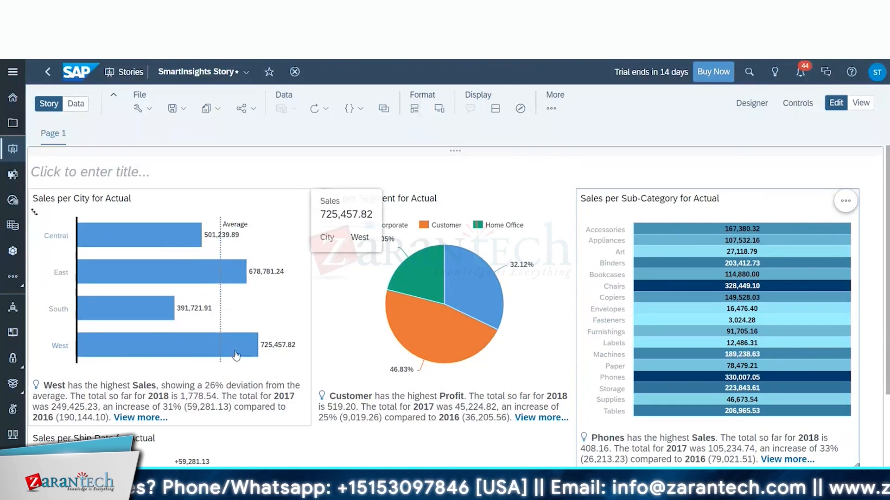
mouse_move(109, 312)
click(108, 312)
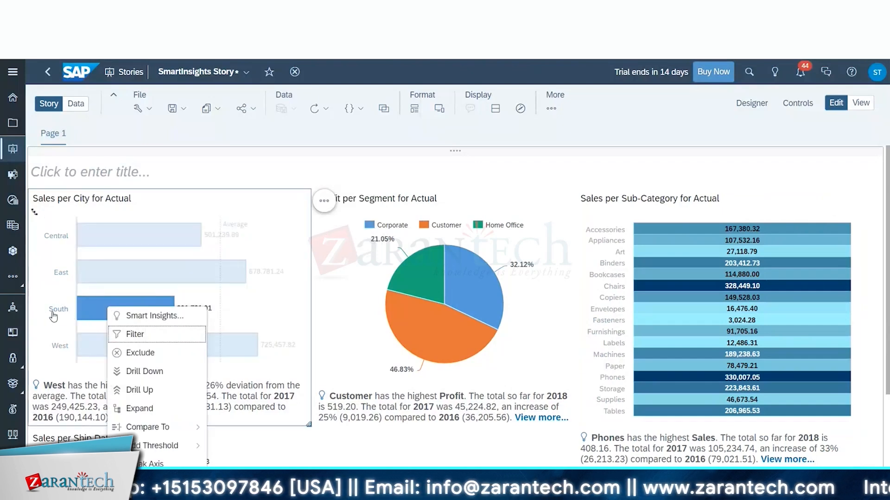
click(132, 316)
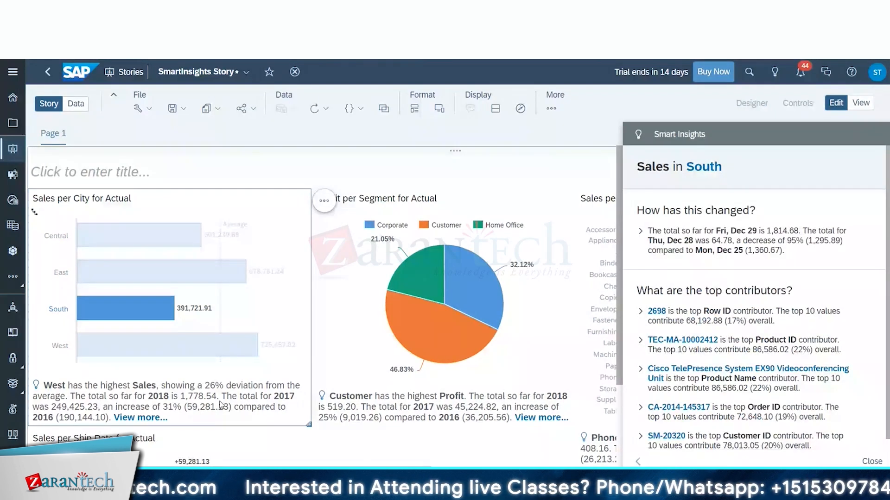
click(639, 340)
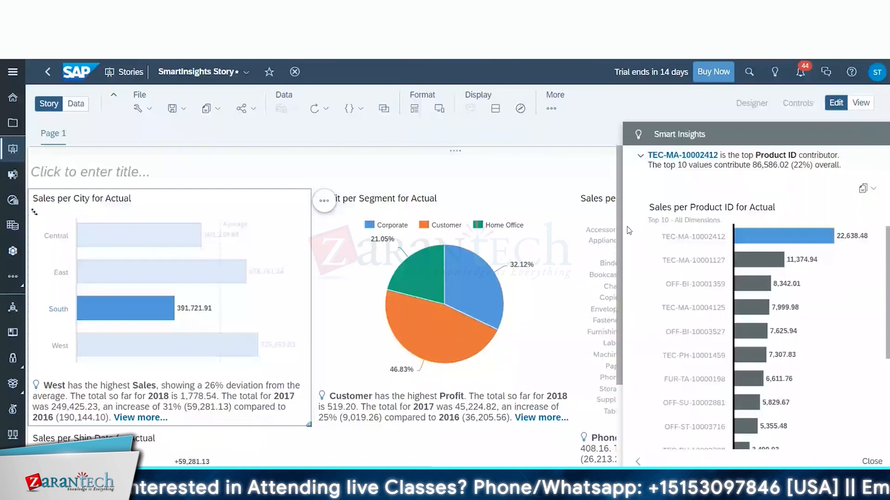
Switch the story to view mode and examine the Smart Insights for the Home Office segment of the profit pie chart
click(862, 103)
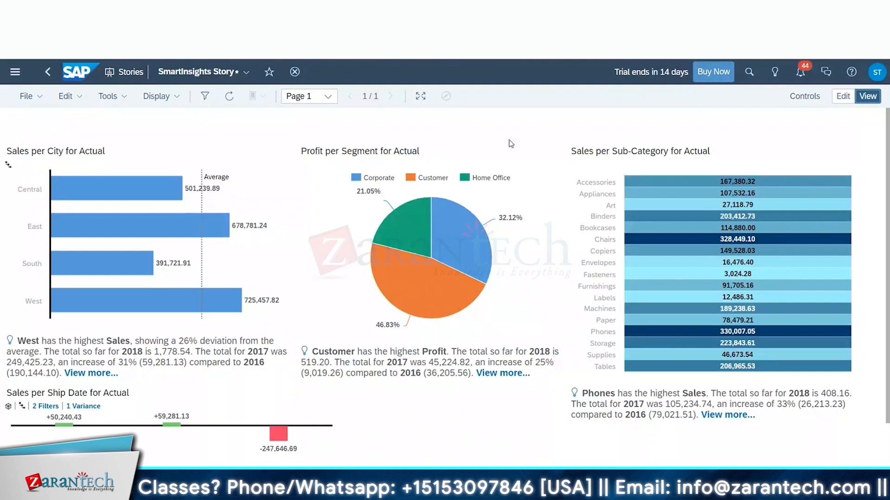
click(410, 227)
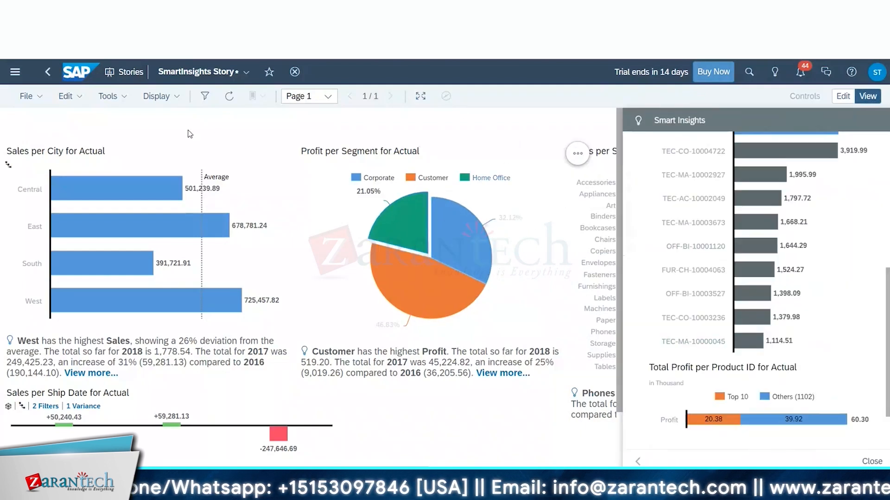
Leave the current story and create a new one from a Smart Discovery, using the Superstore Data Model in the Samples folder
click(34, 100)
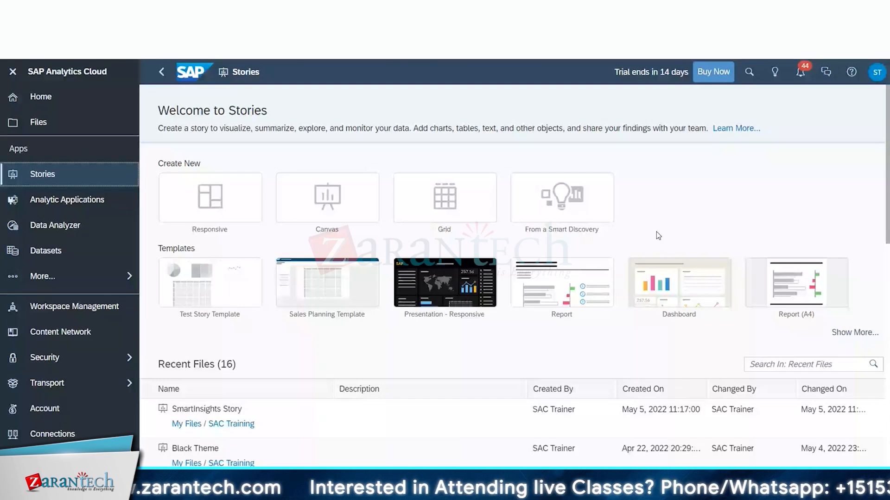
click(575, 211)
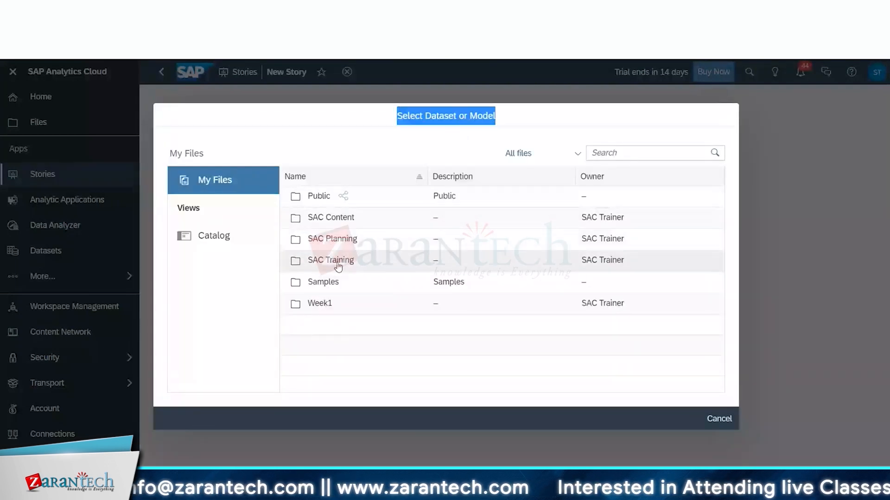
click(323, 282)
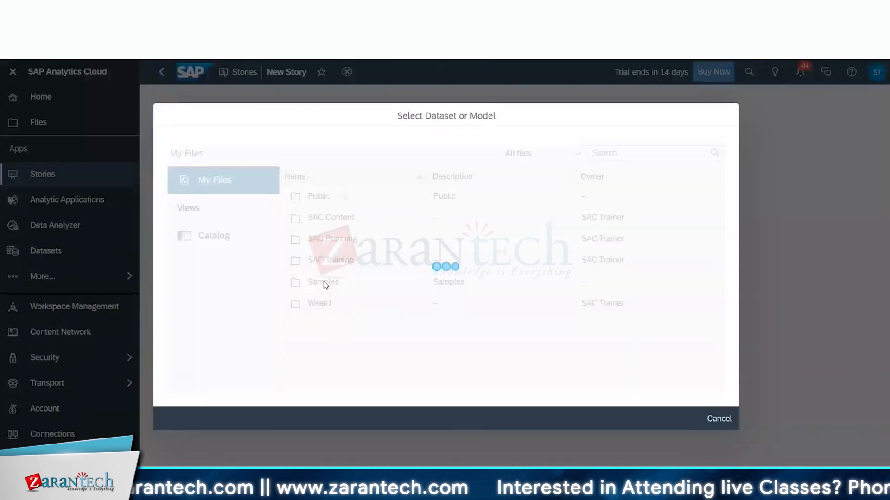
click(331, 212)
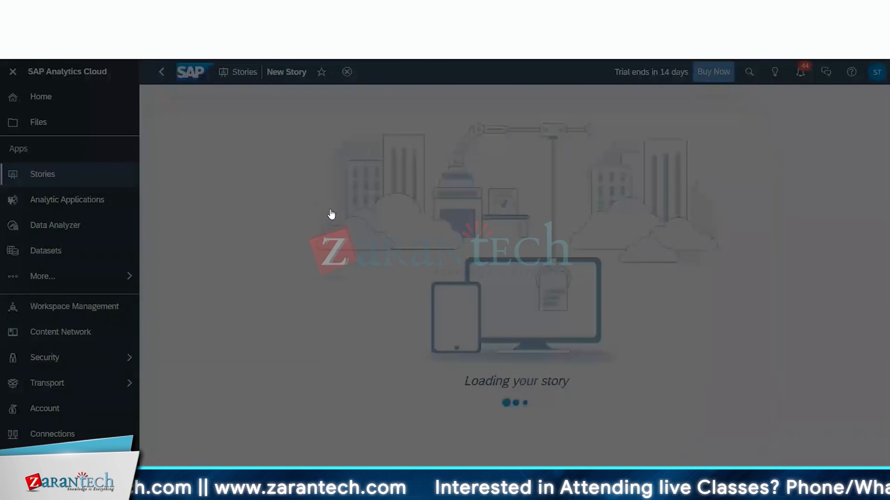
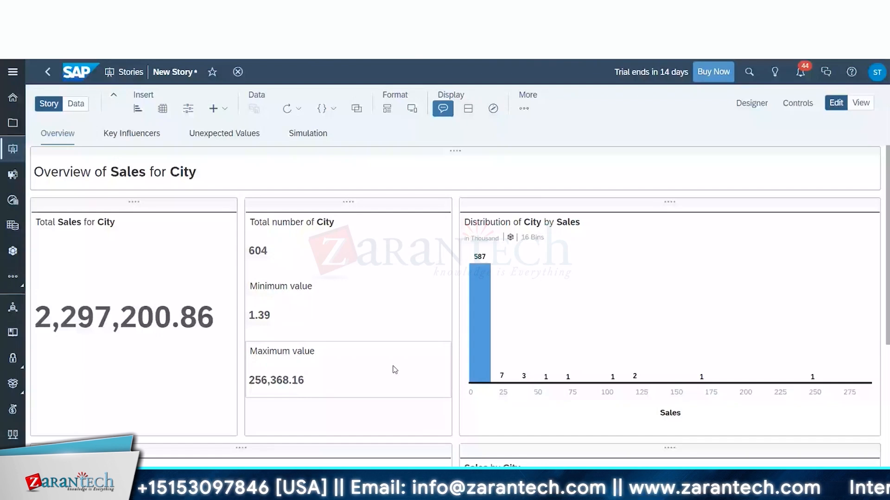
Review the Sales for City overview and set the Order Date level of the Sales over time chart to Quarter
mouse_move(482, 355)
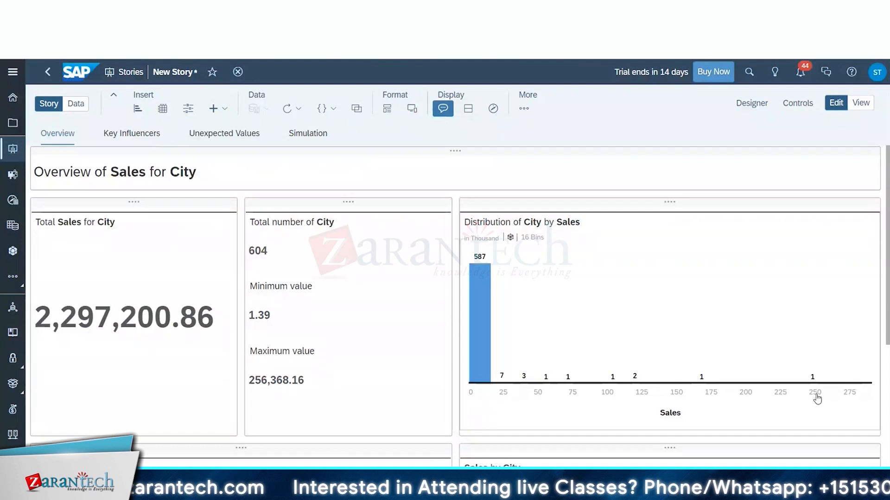
scroll(399, 390, down, 4)
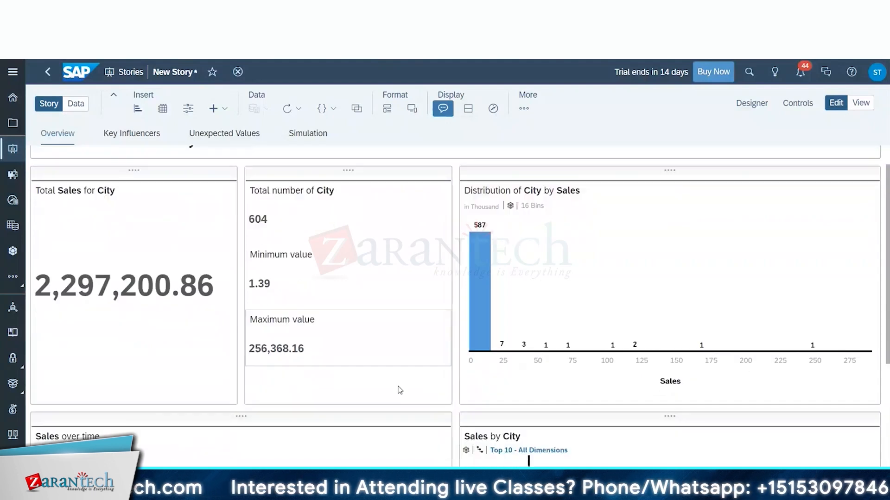
scroll(398, 389, down, 1)
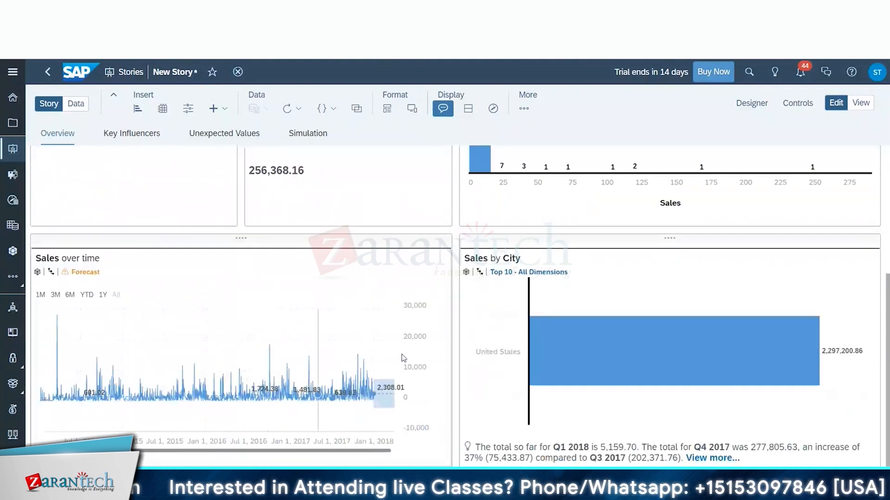
click(51, 272)
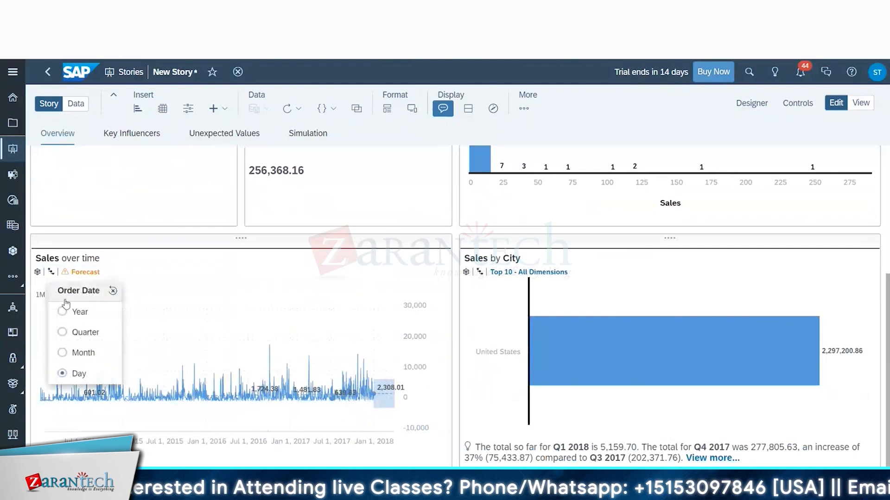
click(64, 311)
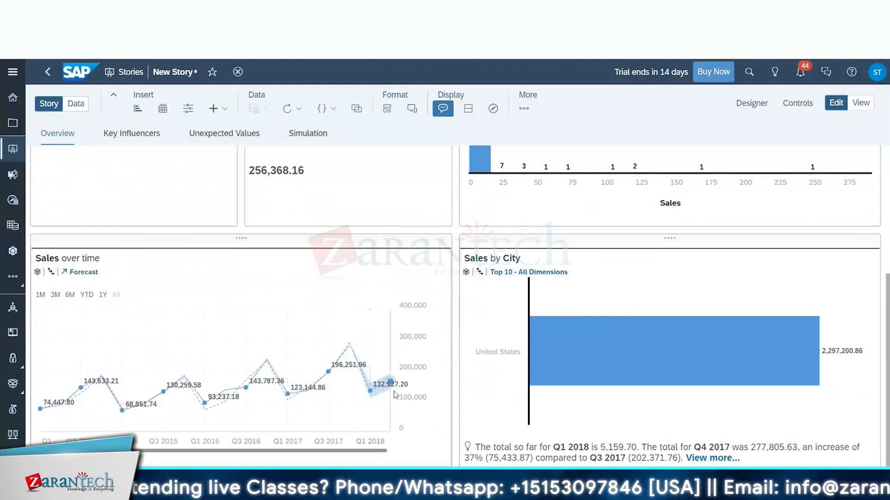
Drill the Sales by City chart down below United States and set its City hierarchy to Level 5
click(686, 352)
click(691, 329)
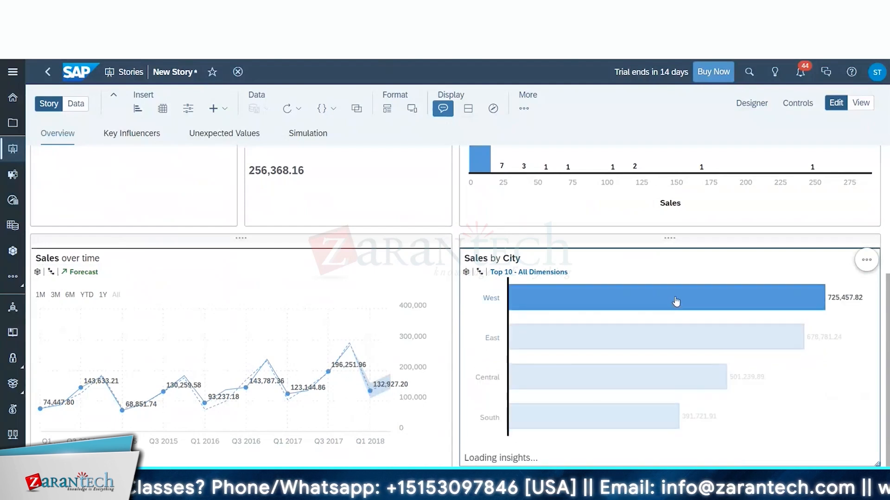
click(480, 273)
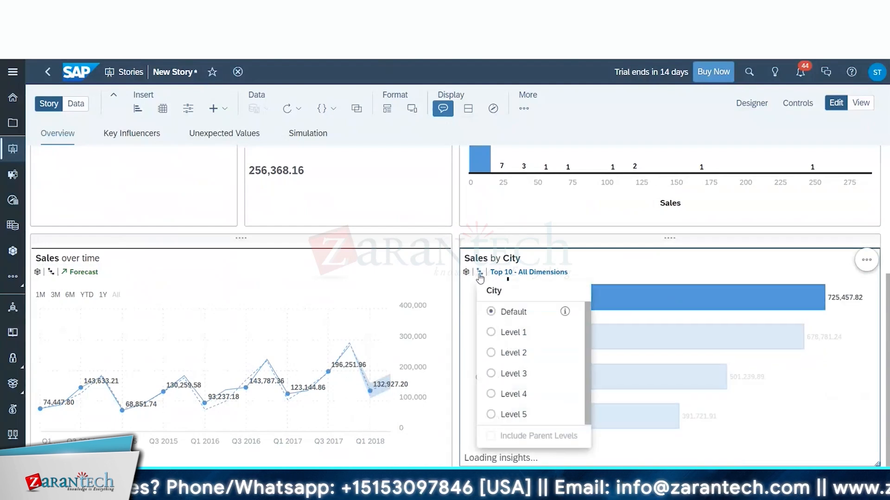
click(510, 374)
click(513, 414)
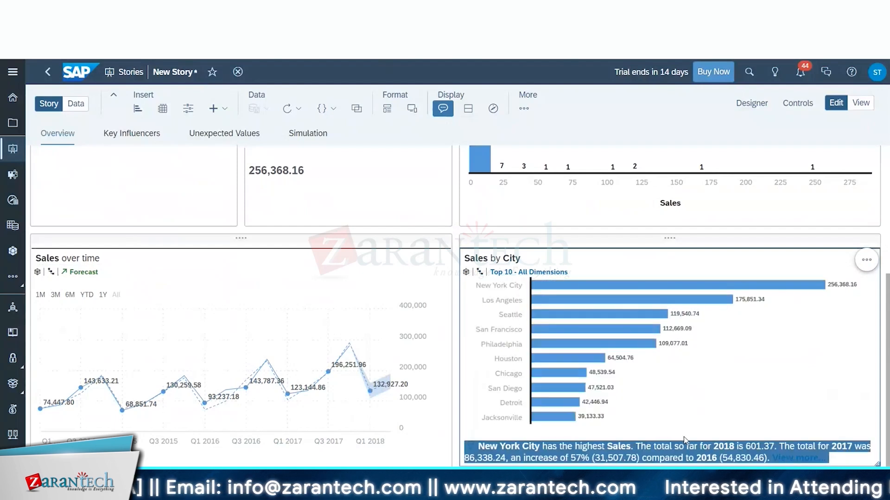
Open the full insights for sales in New York City, review the yearly trend and top contributors, and return to the overview
click(787, 459)
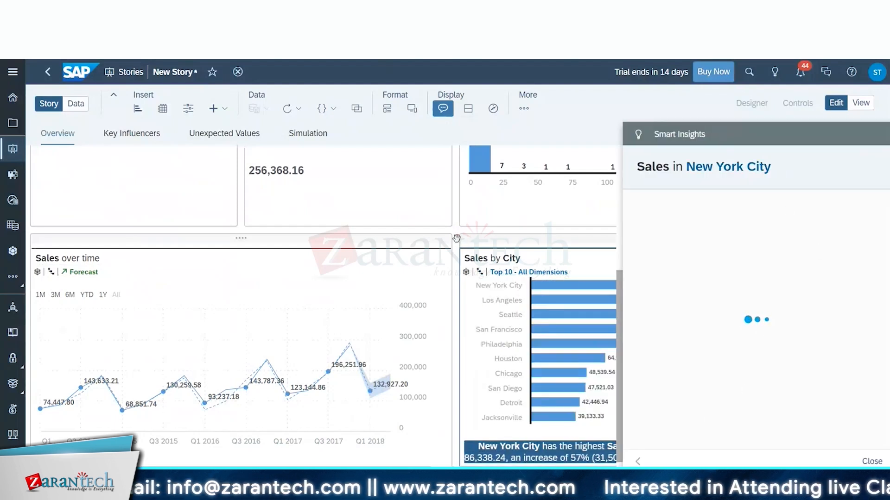
scroll(765, 348, down, 4)
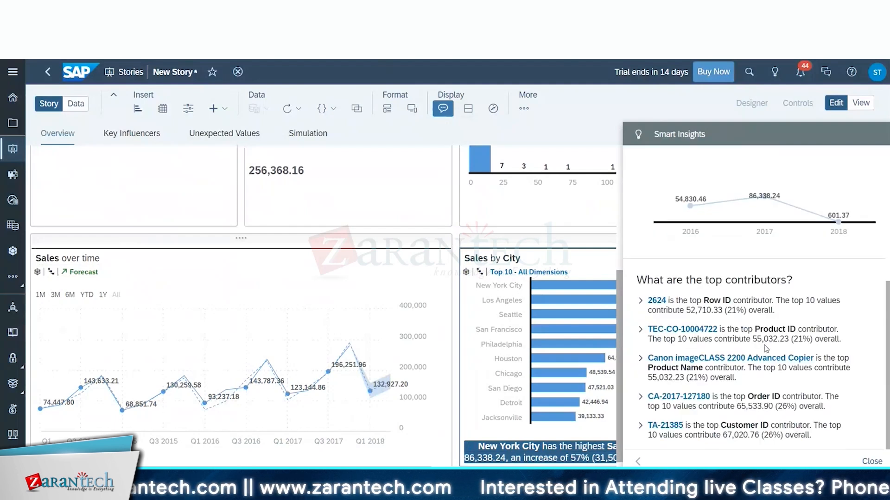
scroll(765, 349, up, 5)
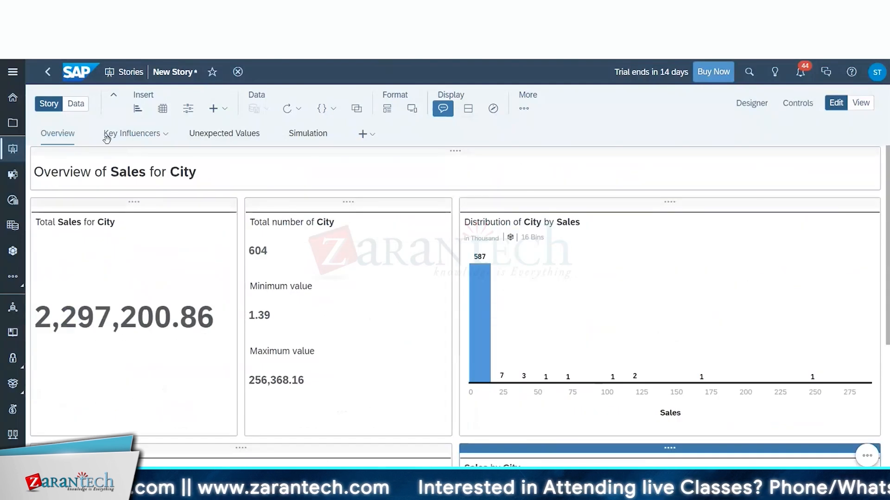
Open the Key Influencers page and examine the influence table, its correlations and the explanation of the Smart Discovery
click(119, 135)
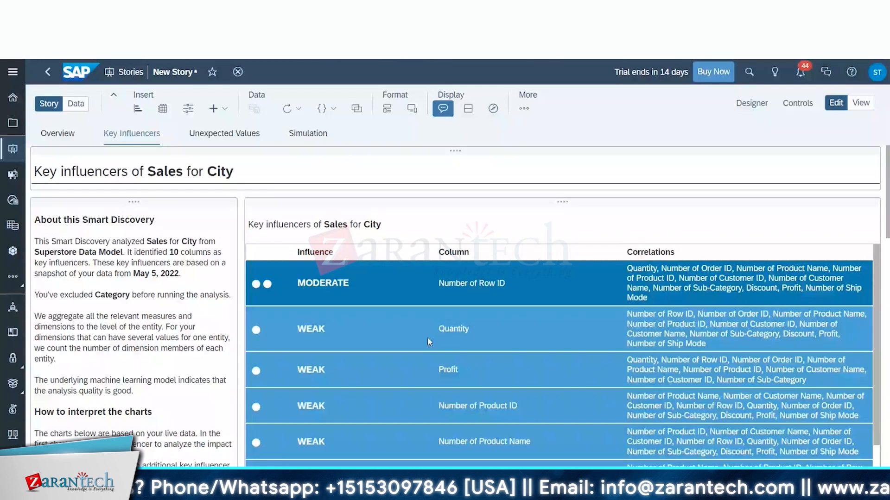
scroll(518, 297, down, 3)
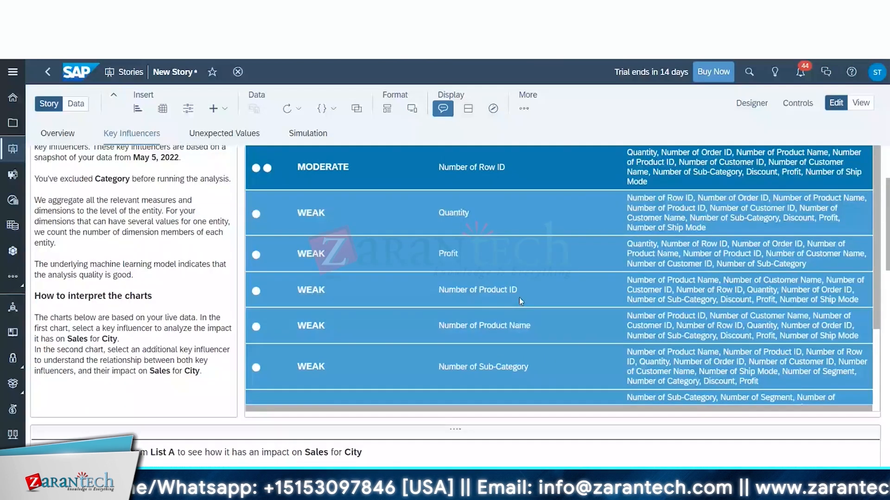
scroll(285, 282, up, 3)
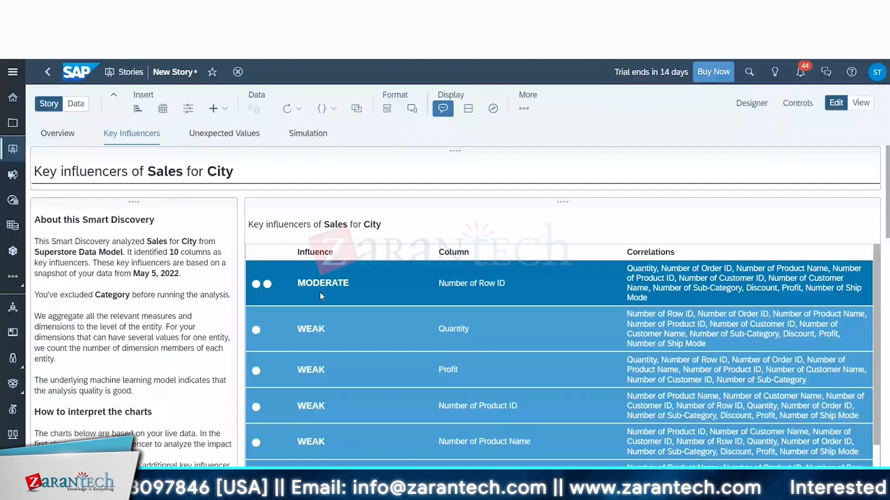
scroll(531, 348, down, 4)
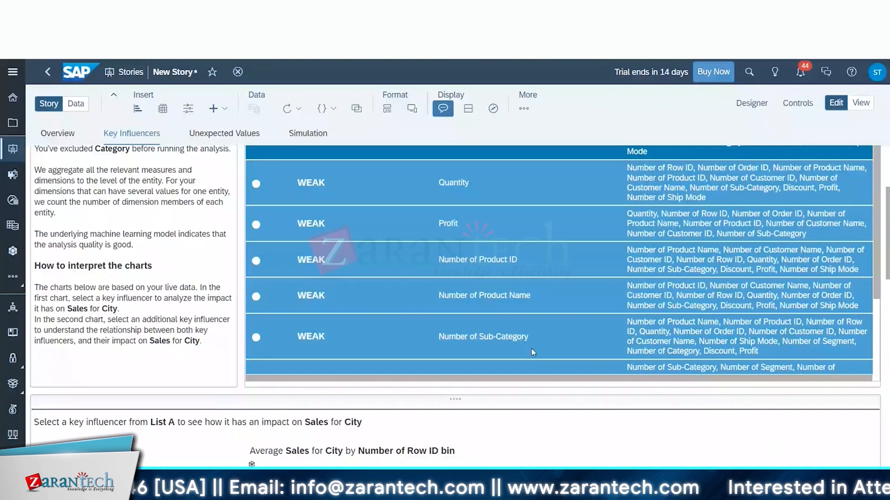
scroll(531, 349, up, 2)
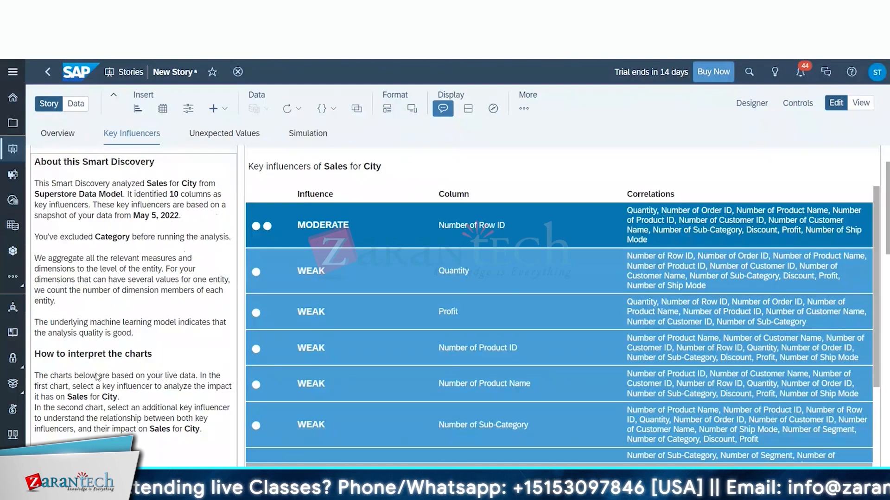
Choose Profit bin as the List A key influencer and examine its average Sales and City distribution charts
scroll(70, 351, down, 4)
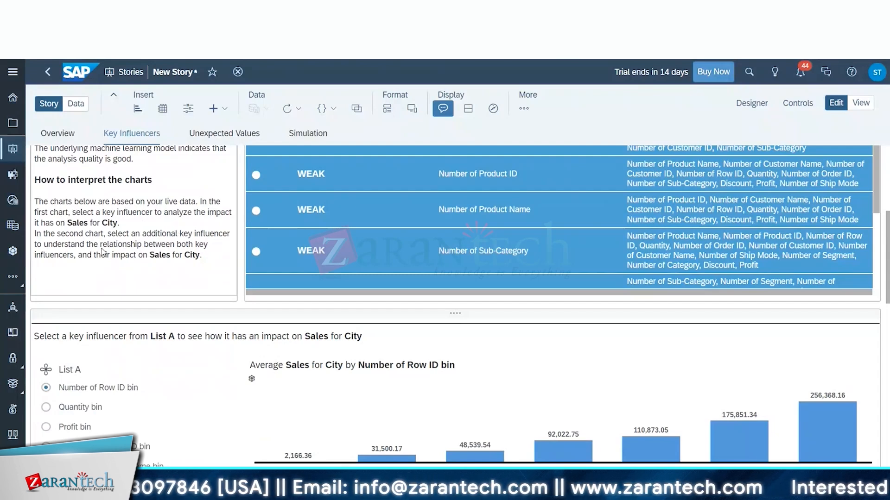
scroll(104, 253, down, 3)
scroll(153, 297, down, 3)
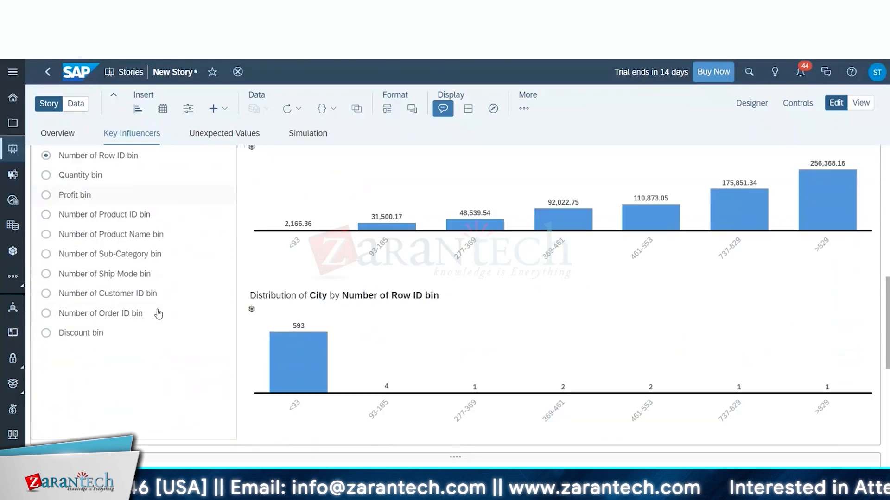
scroll(159, 278, up, 6)
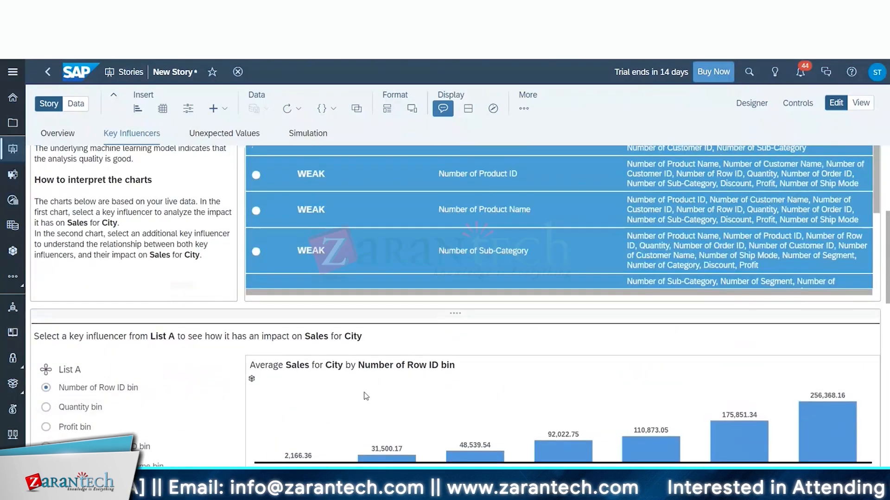
scroll(182, 410, down, 3)
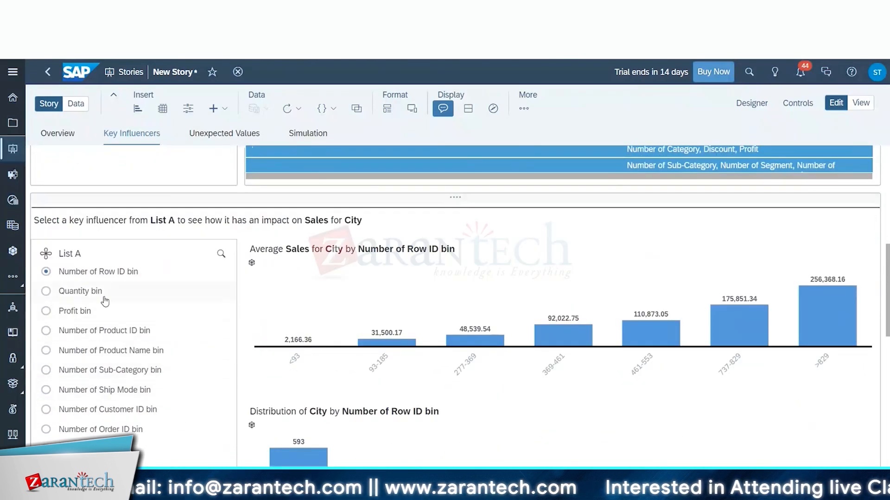
click(75, 312)
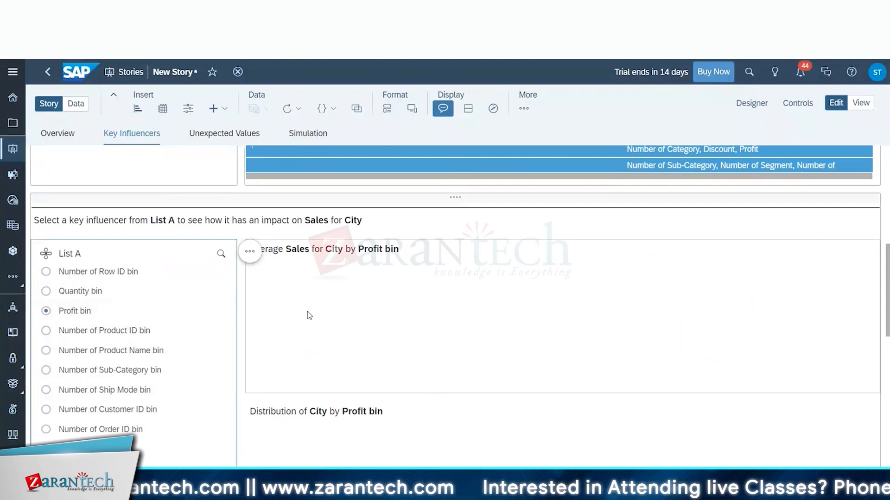
scroll(305, 310, down, 3)
scroll(298, 277, up, 1)
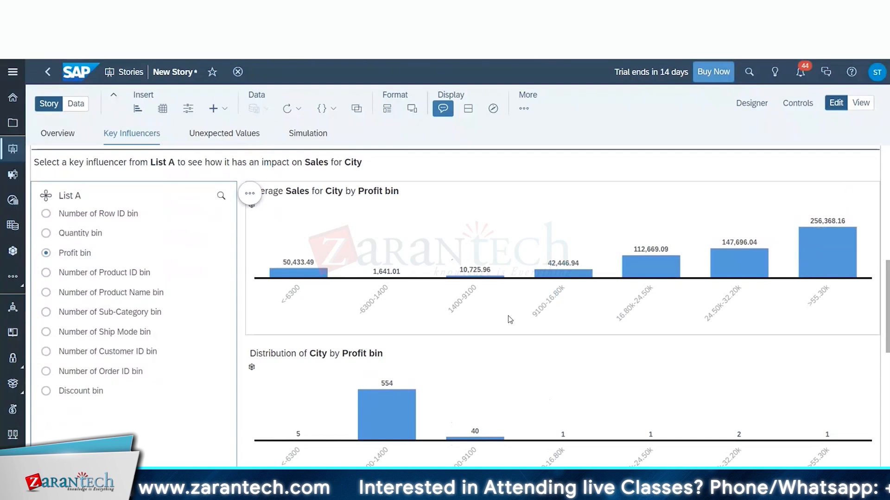
scroll(518, 354, down, 2)
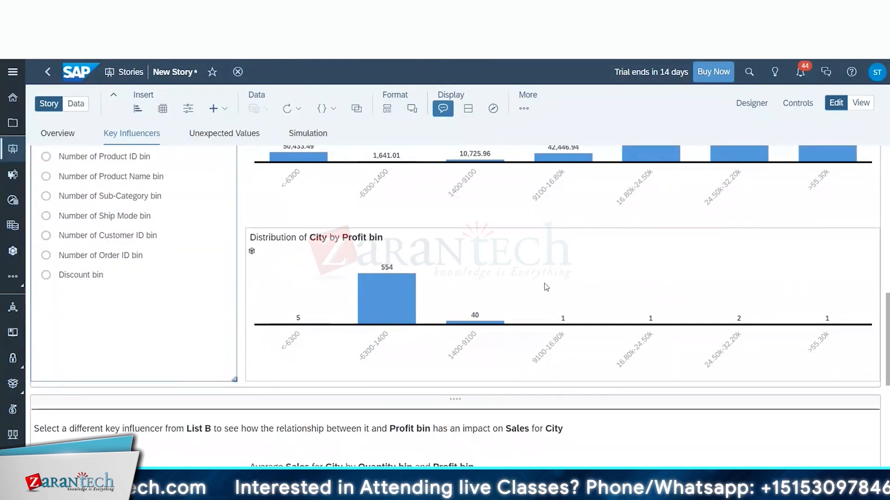
scroll(167, 299, up, 2)
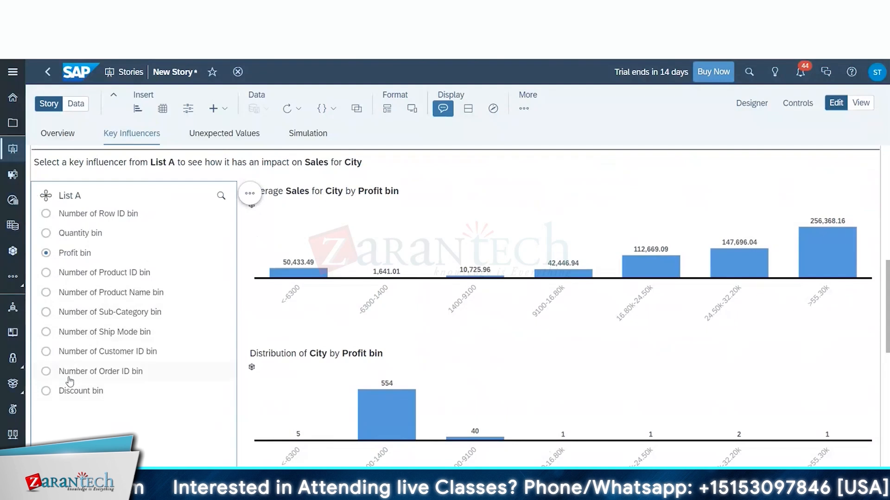
Choose Number of Row ID bin in List A and pair it with Profit bin in List B to examine the relationship charts
click(86, 211)
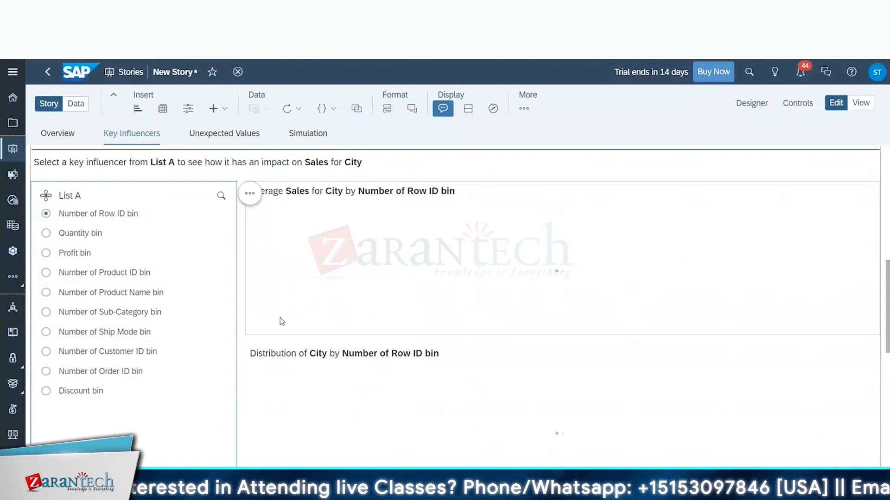
scroll(280, 318, down, 4)
scroll(201, 317, down, 1)
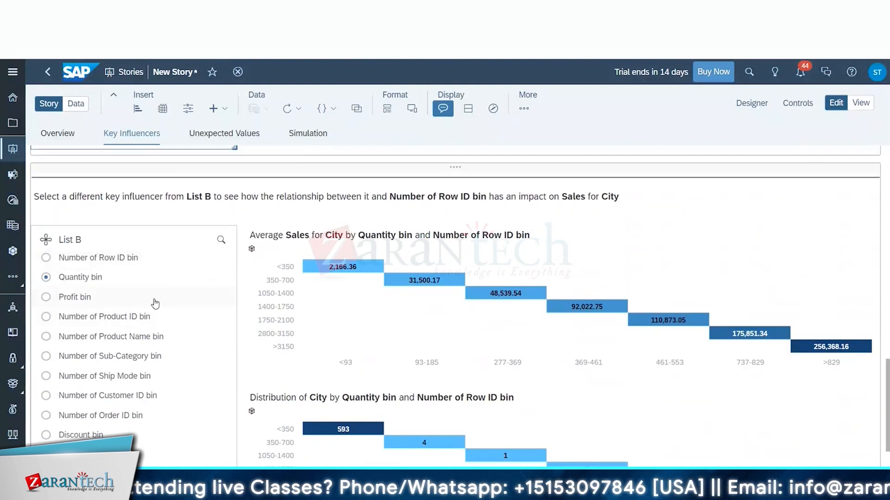
click(76, 297)
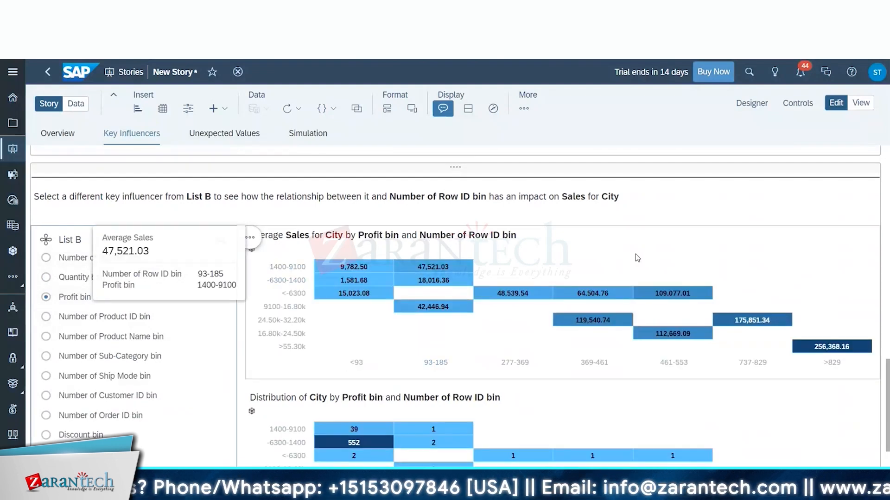
scroll(417, 287, down, 2)
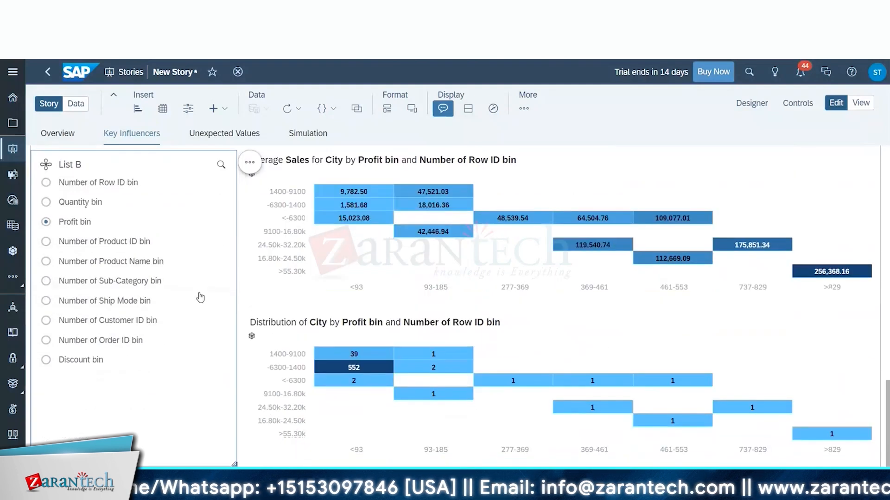
Compare Number of Order ID bin and Number of Product Name bin in List B, finishing with Quantity bin selected
click(82, 342)
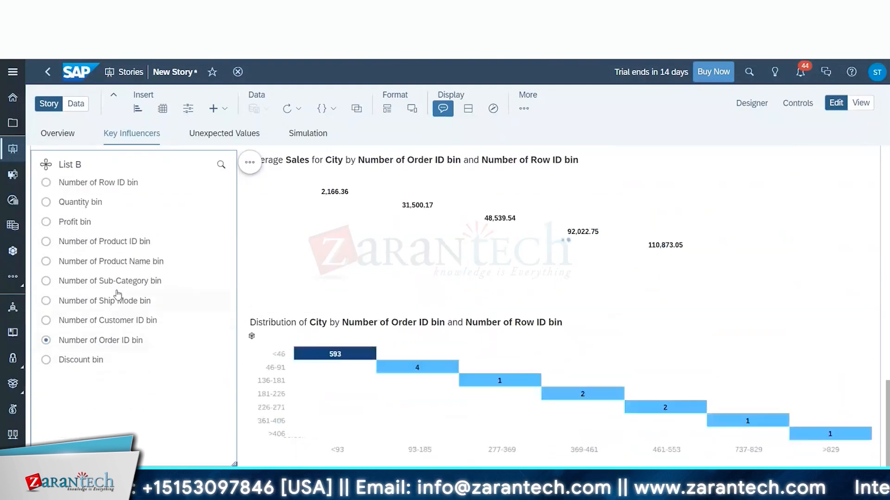
click(156, 265)
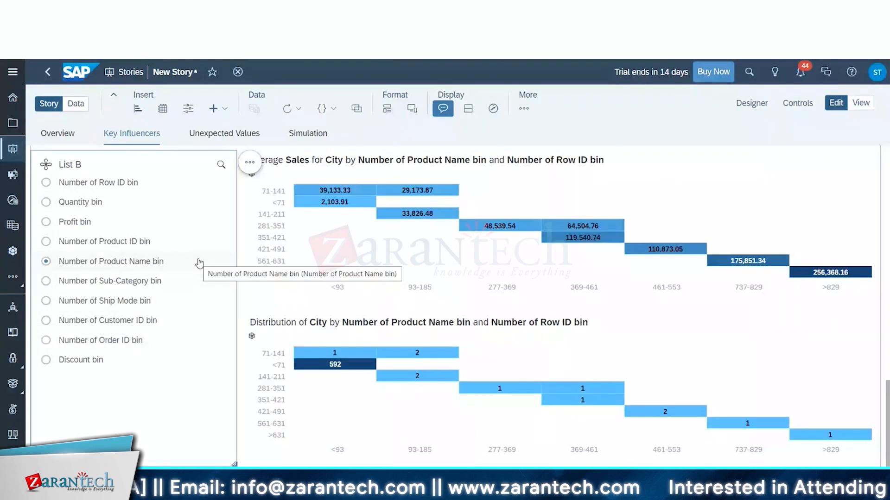
click(80, 202)
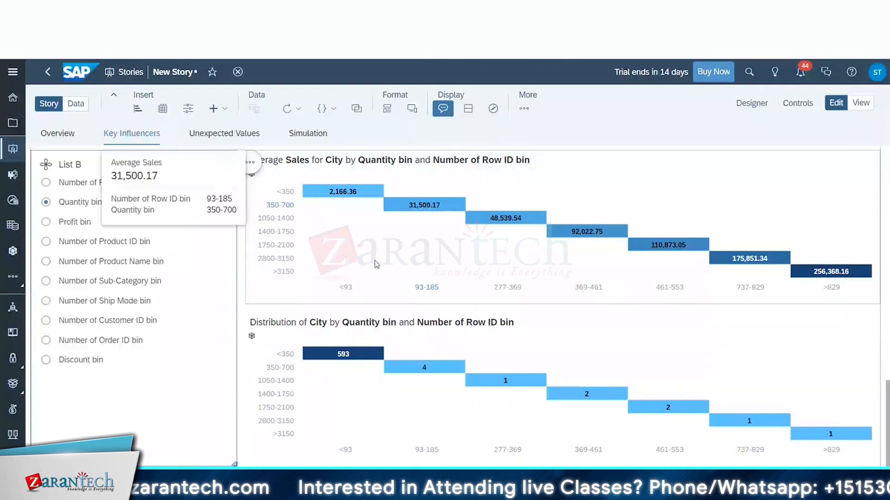
Open the Unexpected Values page and examine actual, expected and difference figures across all columns of the city table
scroll(492, 277, up, 10)
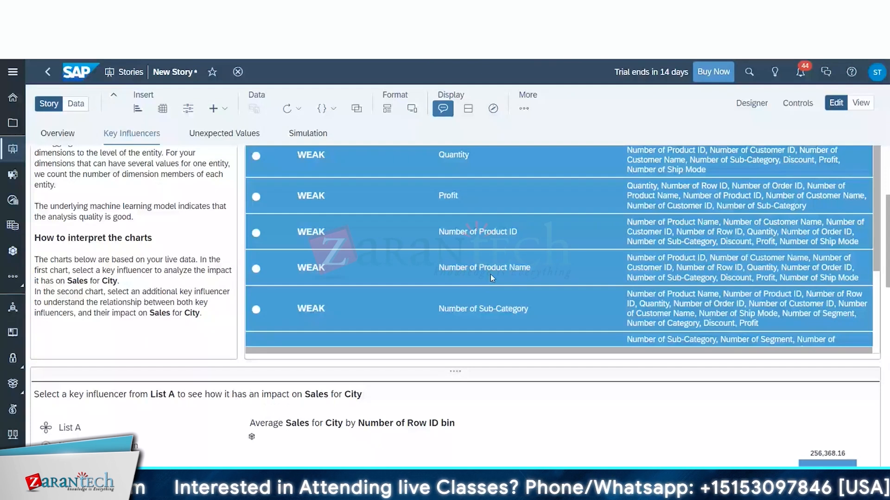
scroll(490, 275, up, 4)
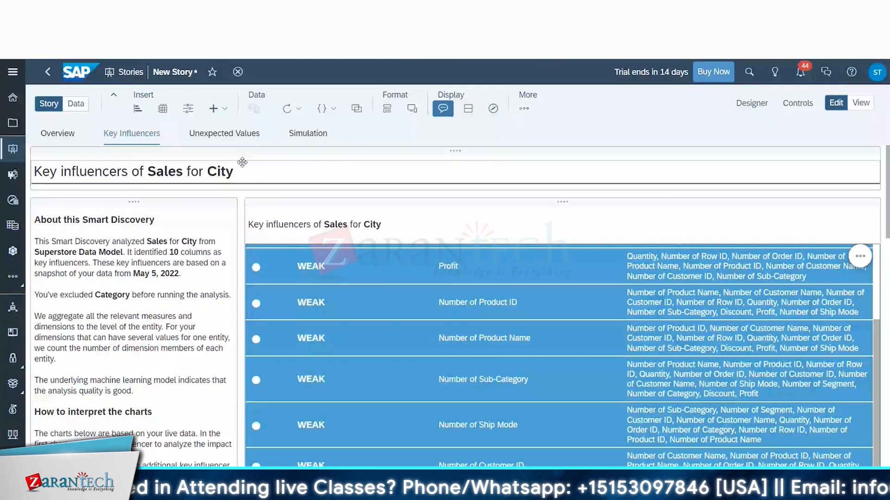
click(225, 134)
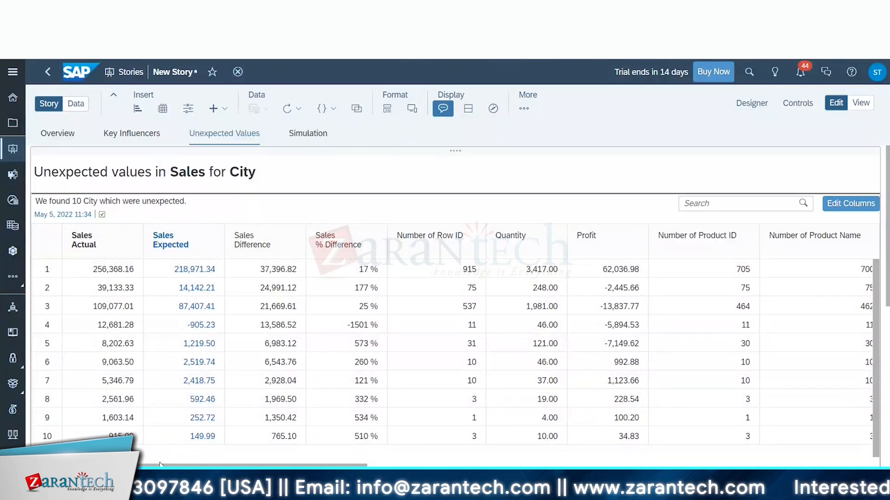
scroll(583, 310, right, 15)
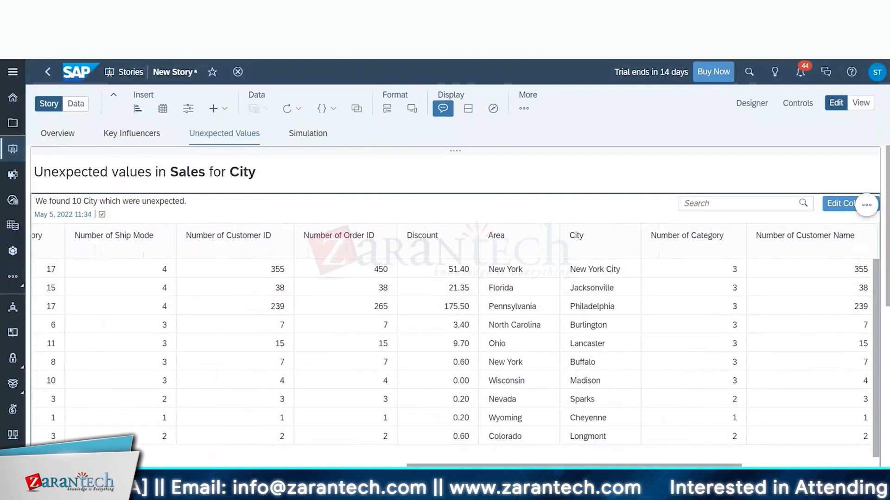
scroll(583, 309, left, 20)
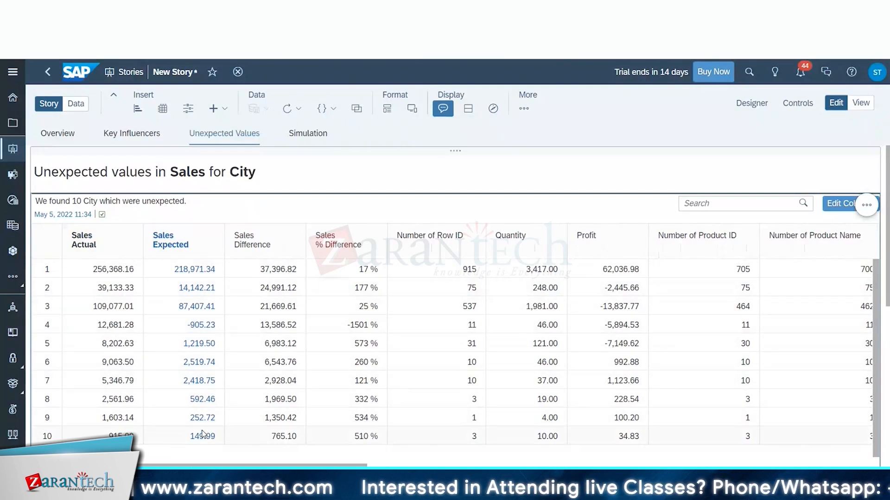
drag(232, 466, 655, 465)
drag(491, 465, 65, 466)
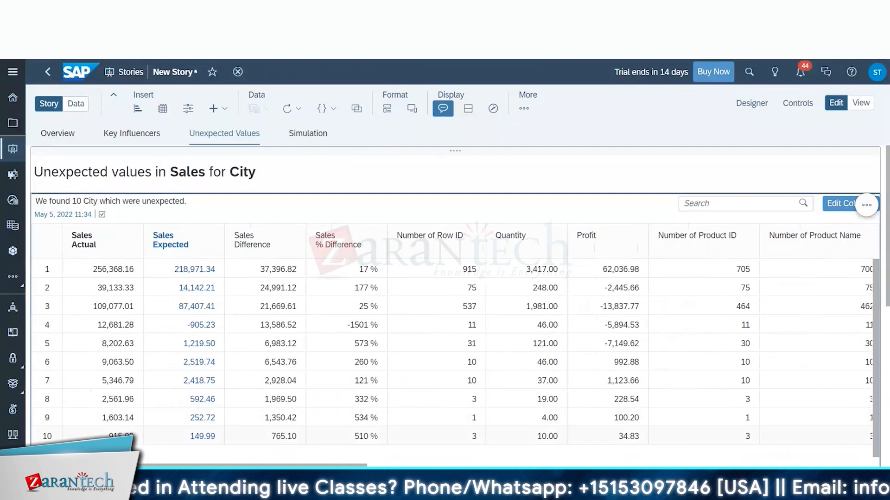
mouse_move(231, 465)
mouse_down()
mouse_move(734, 464)
mouse_move(231, 465)
mouse_up()
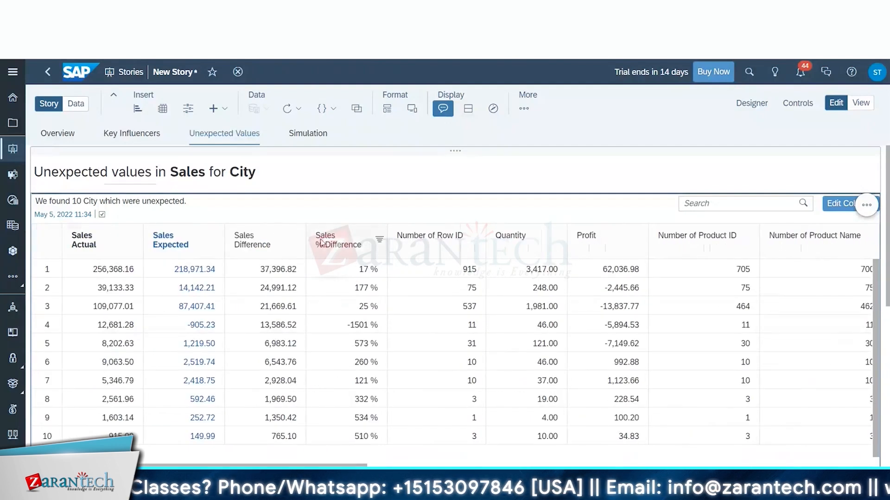
Open the Simulation page and examine the expected Sales for City, the influencer values and their impact ratings
click(303, 134)
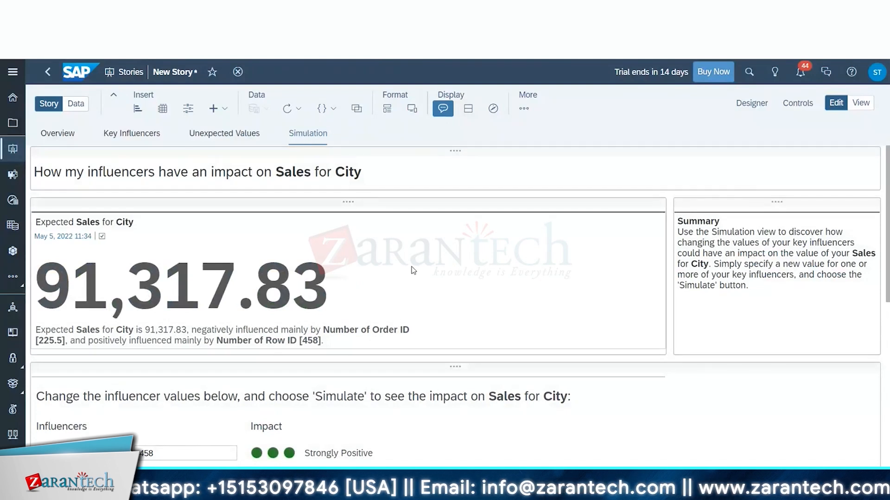
scroll(373, 393, down, 3)
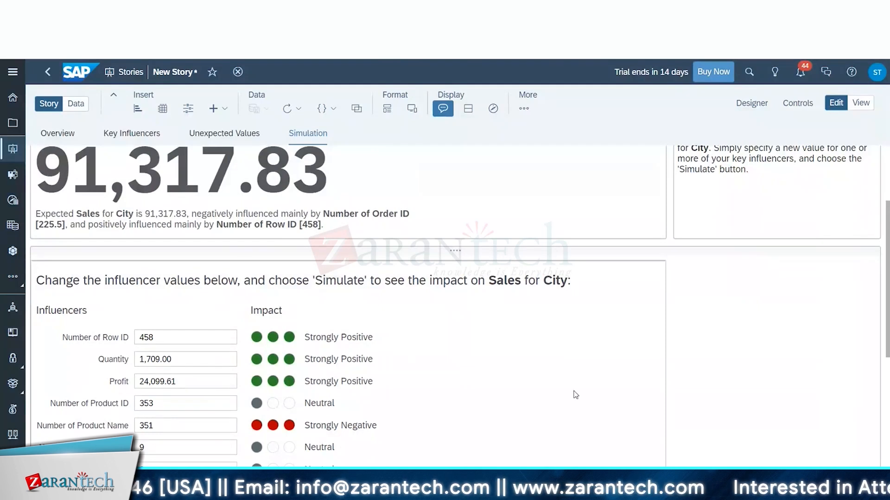
scroll(575, 395, up, 1)
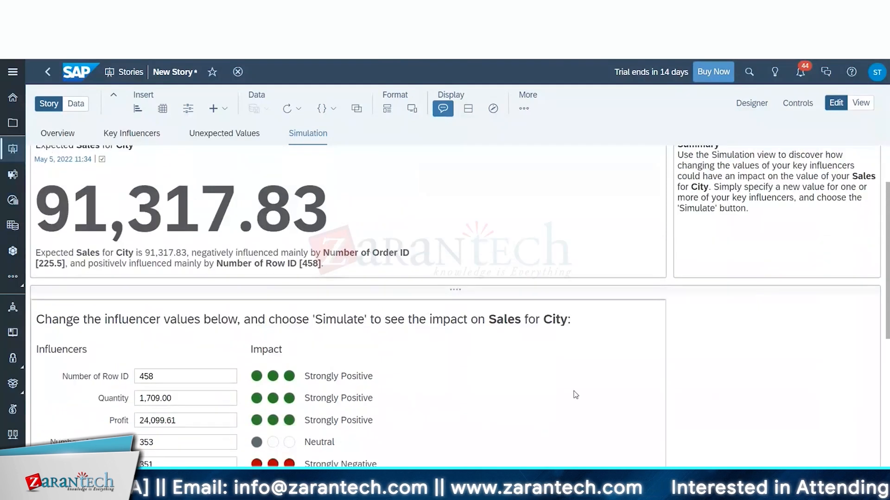
scroll(575, 395, up, 2)
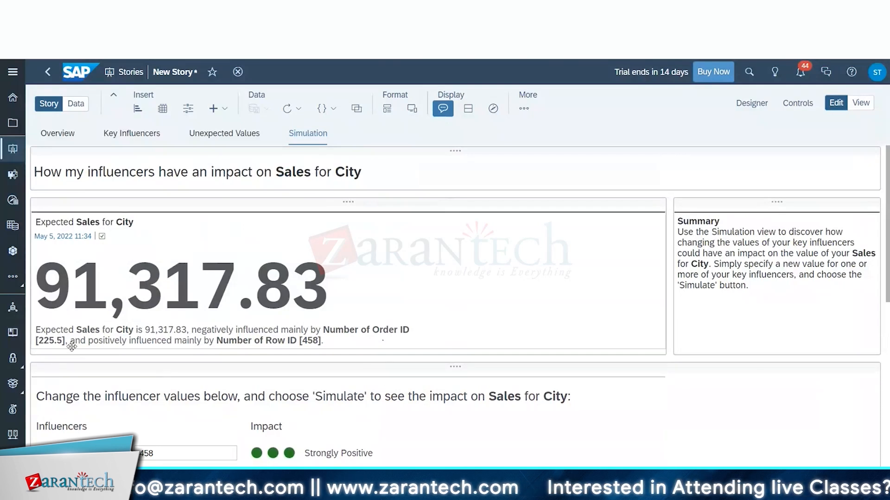
scroll(358, 390, down, 1)
scroll(358, 390, down, 2)
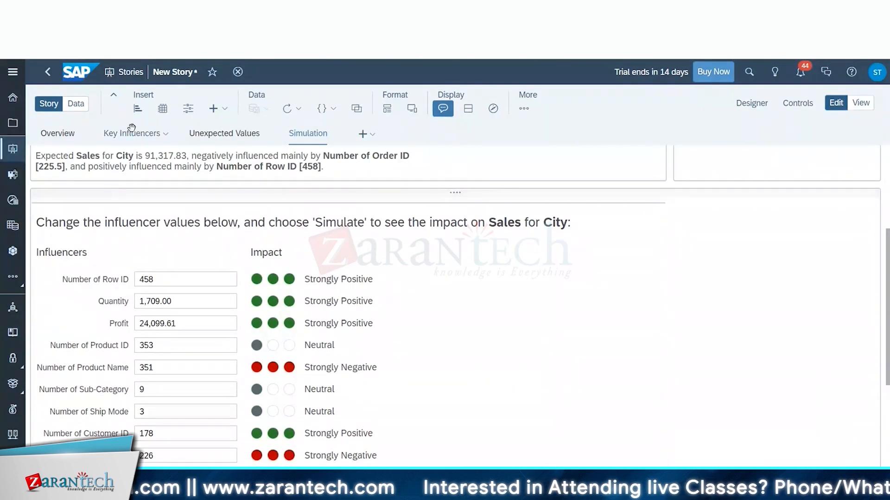
scroll(102, 218, down, 1)
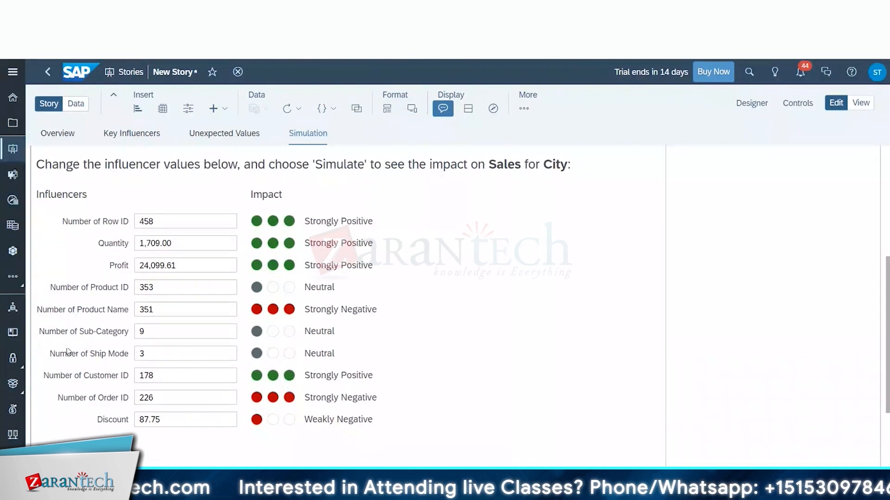
scroll(78, 353, up, 2)
scroll(73, 329, down, 2)
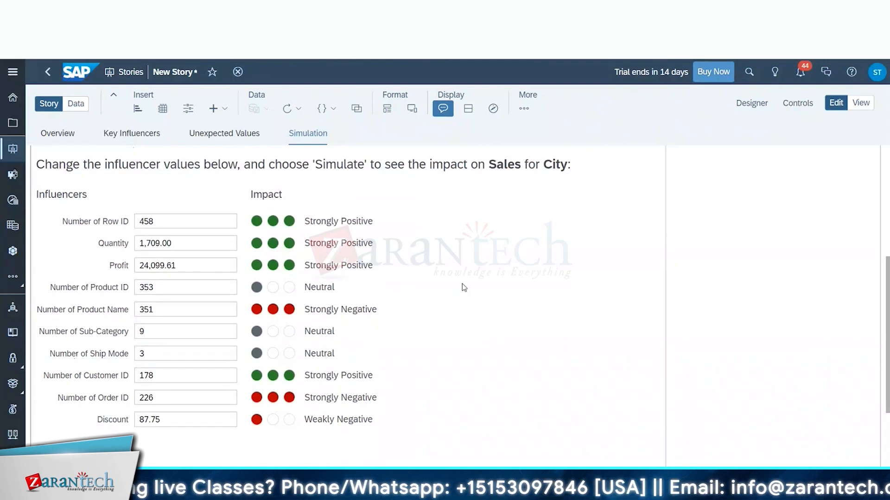
scroll(168, 357, up, 2)
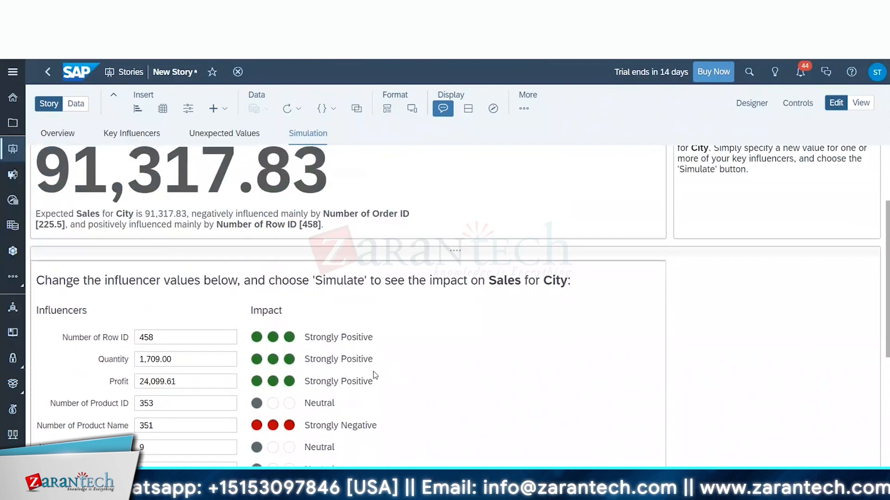
scroll(149, 341, down, 3)
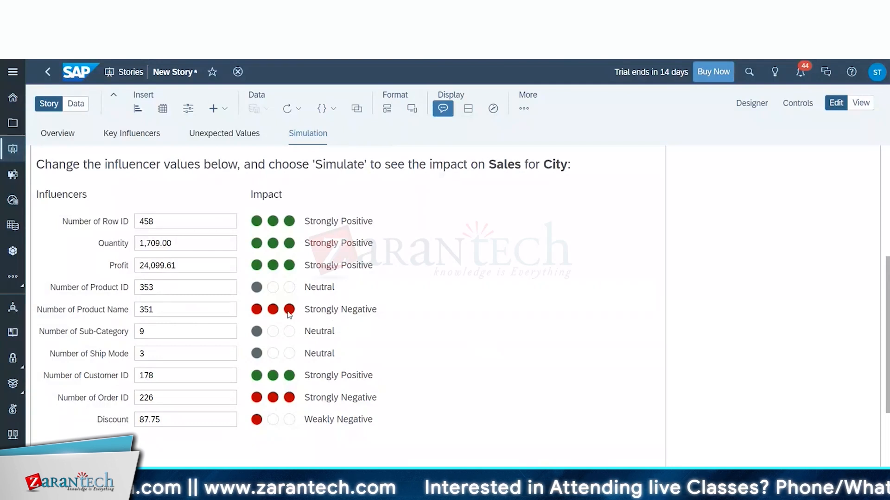
Set the Quantity influencer to 2,010.88, run the simulation and check the expected Sales for City
scroll(245, 362, up, 3)
click(191, 383)
click(186, 359)
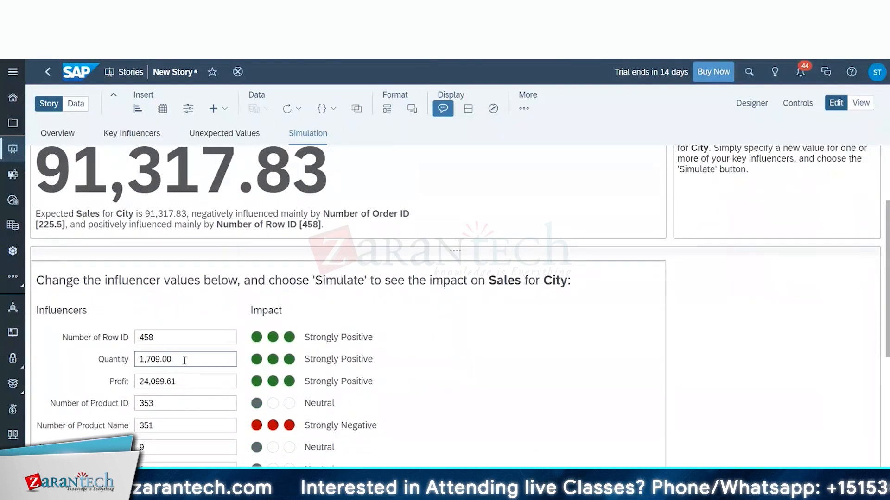
drag(186, 359, 134, 368)
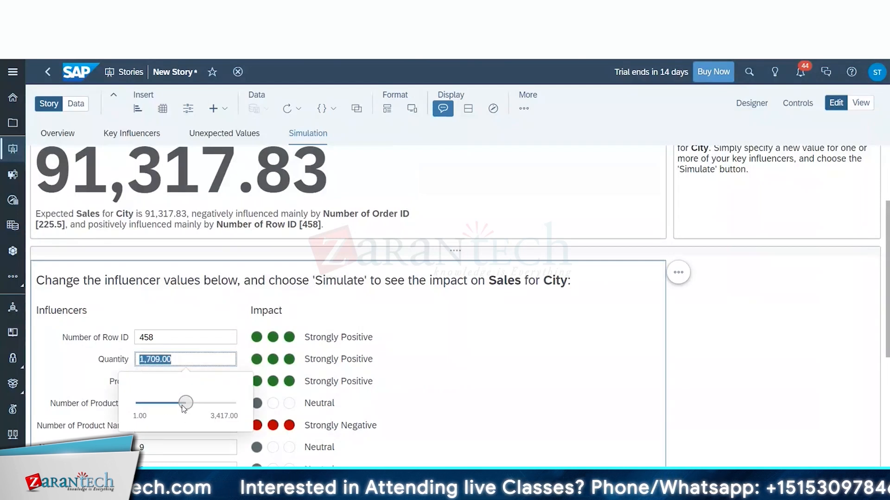
drag(186, 403, 197, 408)
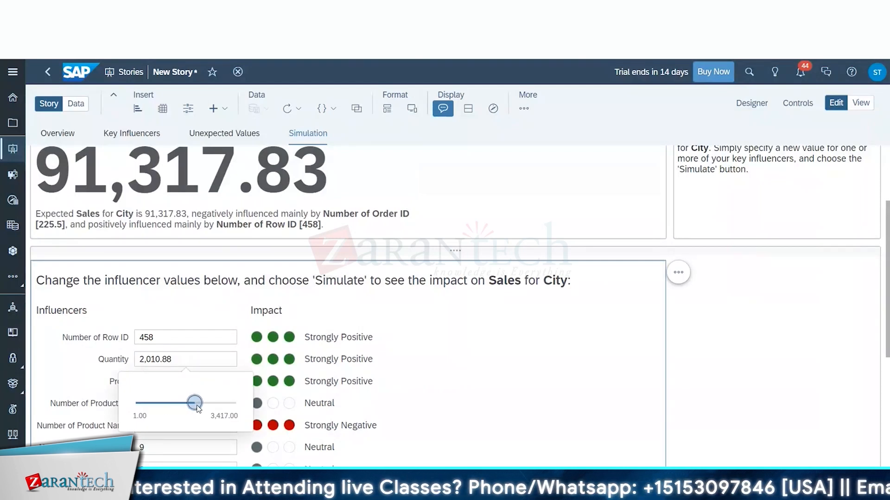
scroll(518, 376, down, 5)
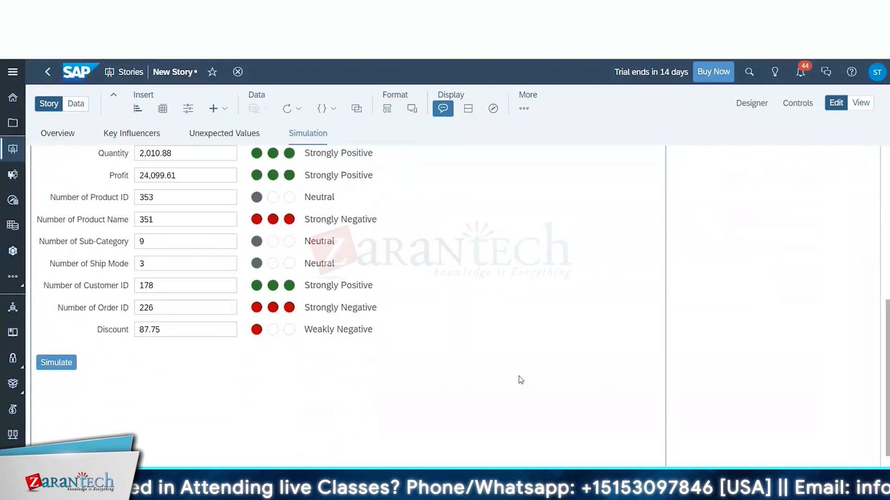
click(63, 332)
scroll(414, 346, up, 8)
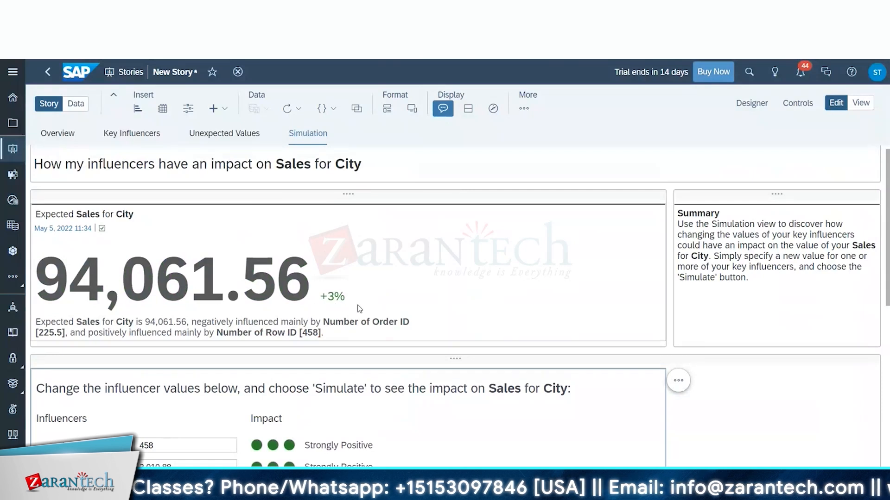
Set the Number of Order ID influencer to 100, run the simulation and review the expected Sales and influencer impacts
scroll(331, 408, down, 4)
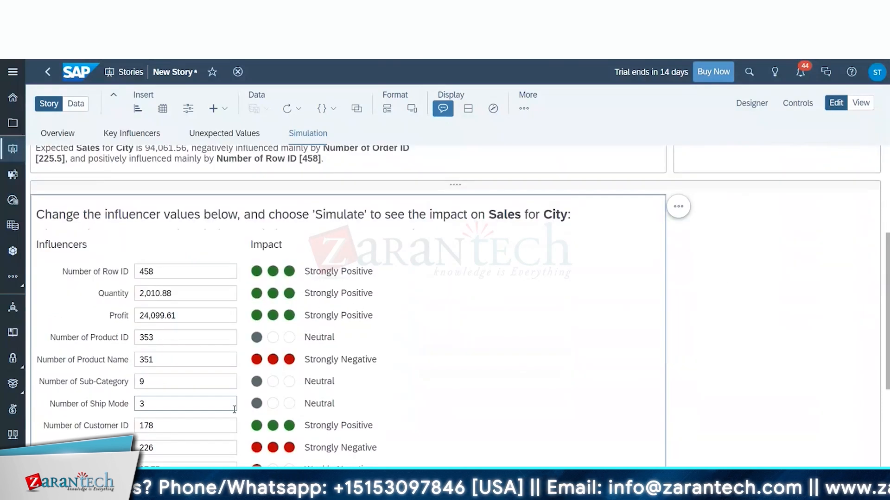
scroll(278, 407, down, 1)
click(184, 389)
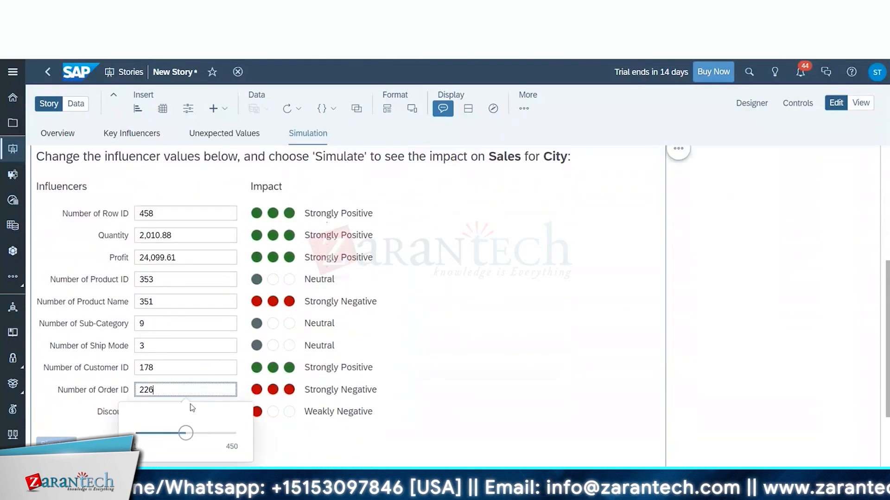
drag(185, 432, 156, 433)
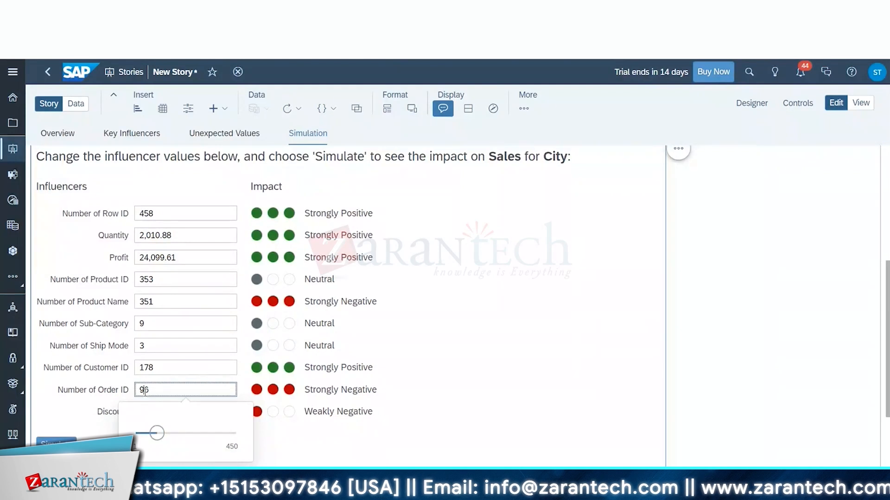
double_click(144, 391)
text(100)
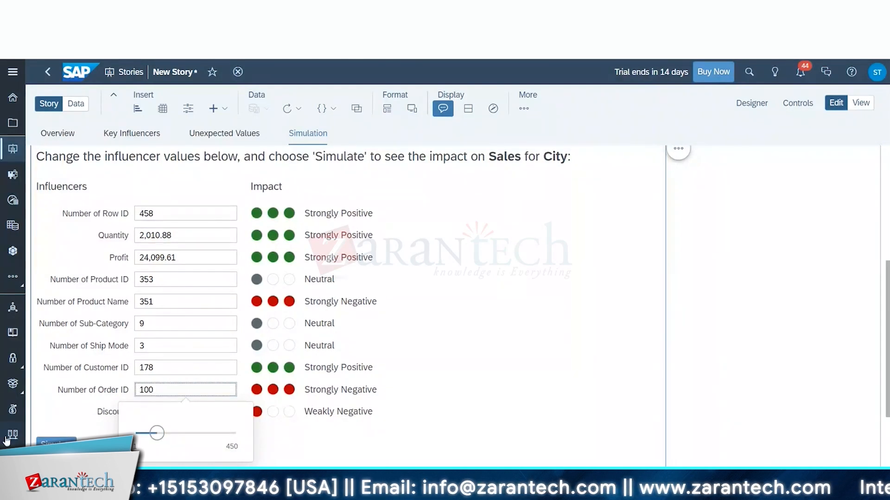
click(320, 446)
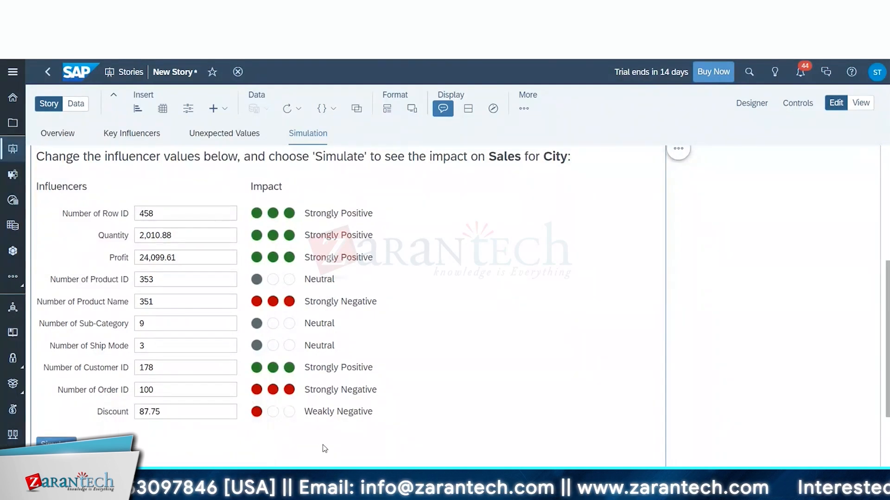
scroll(322, 445, up, 5)
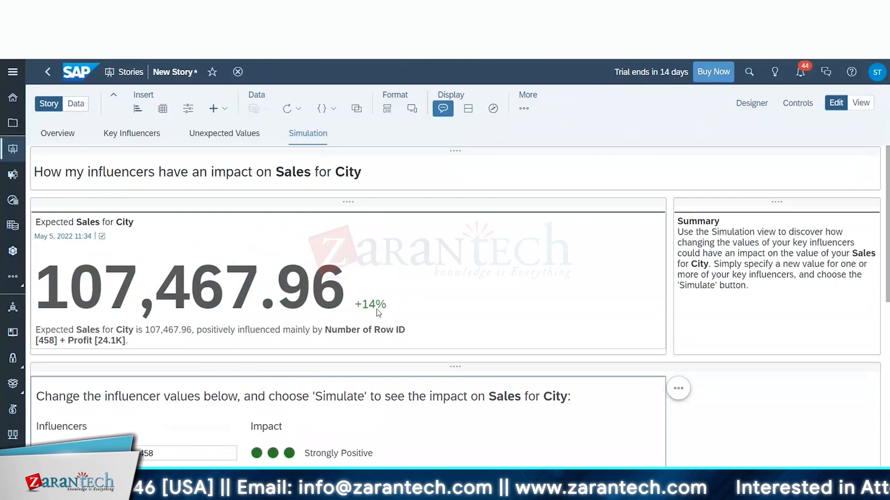
scroll(368, 314, down, 7)
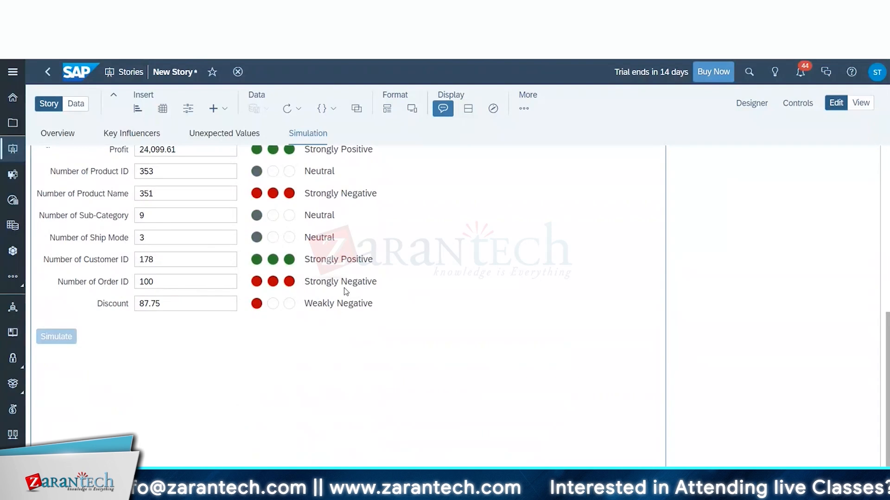
Set the Number of Product Name influencer to 250, run the simulation and review the expected Sales and influencer impacts
scroll(145, 339, up, 4)
click(146, 368)
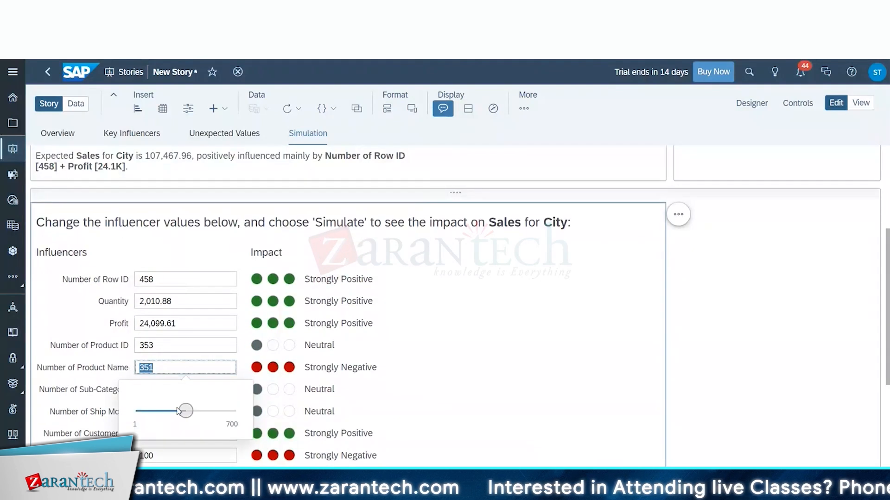
drag(180, 412, 171, 411)
scroll(121, 408, down, 4)
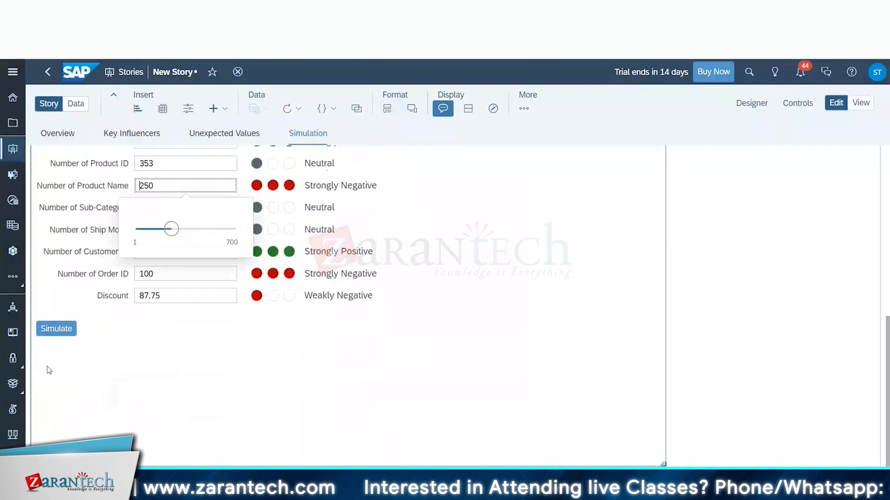
click(55, 327)
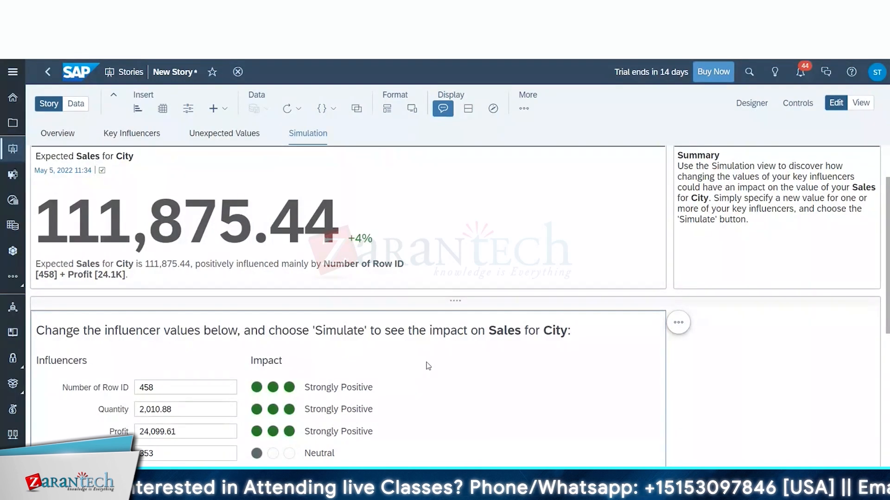
scroll(429, 366, down, 1)
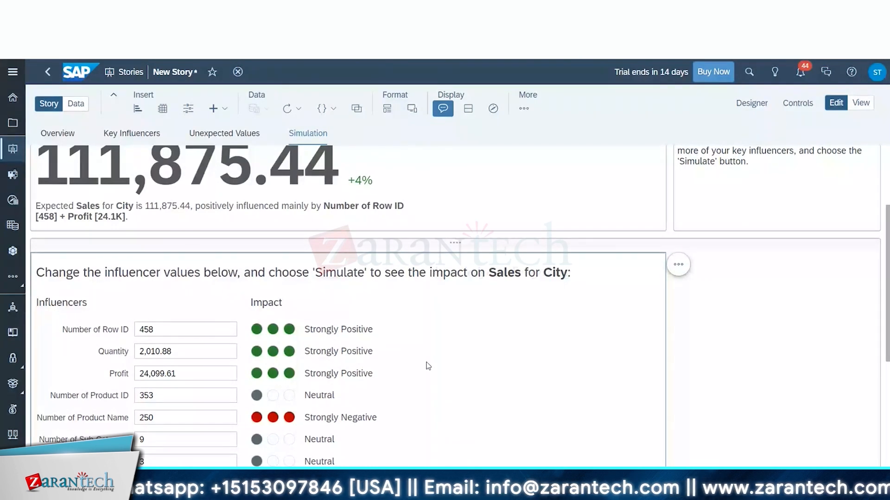
scroll(427, 364, up, 3)
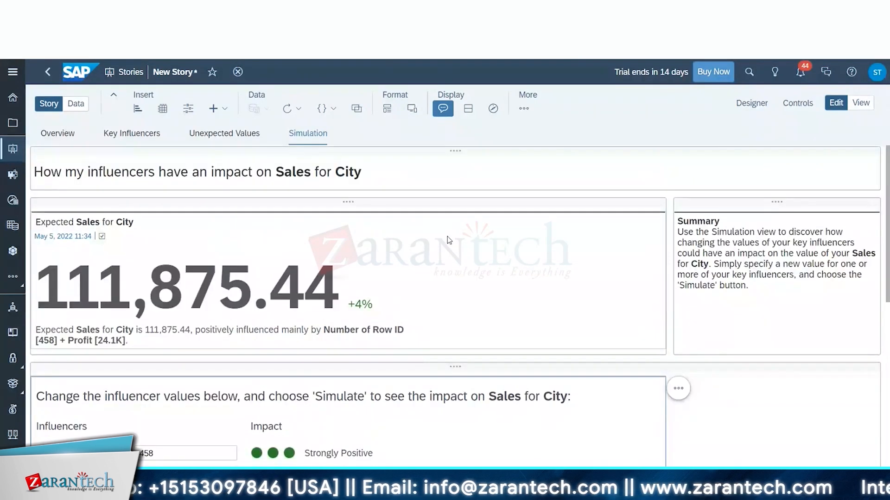
scroll(447, 238, down, 4)
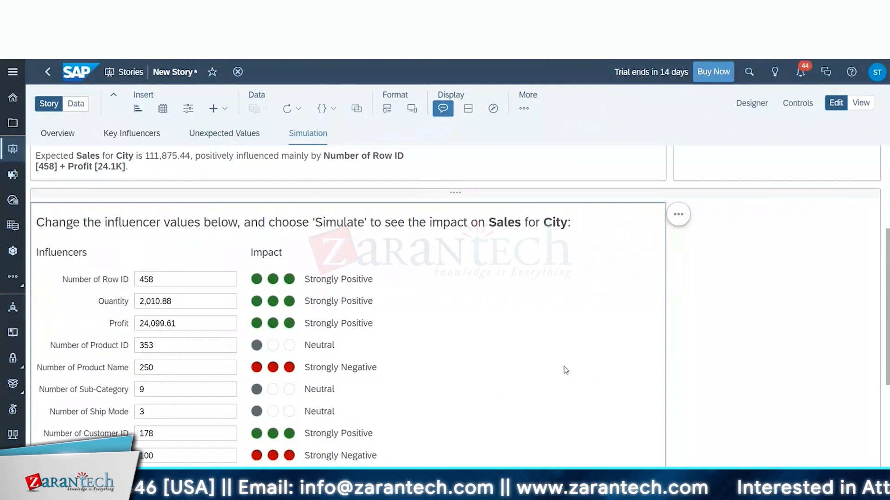
scroll(565, 370, up, 3)
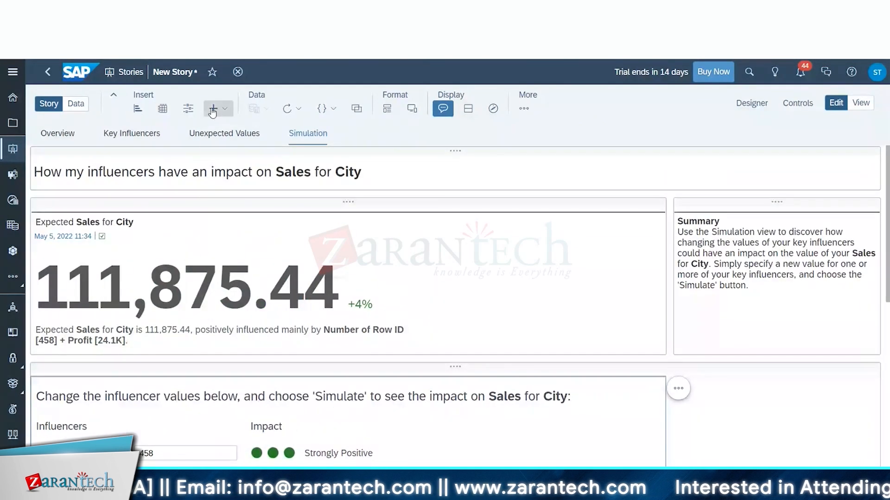
click(212, 110)
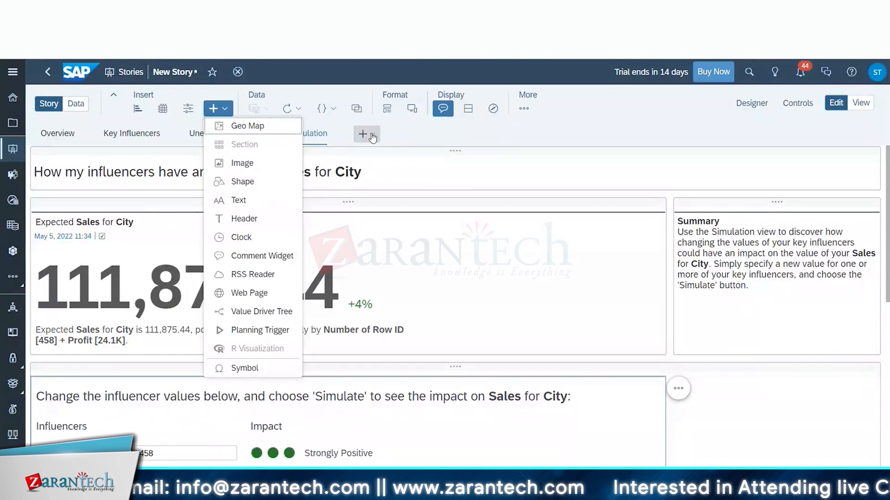
click(363, 134)
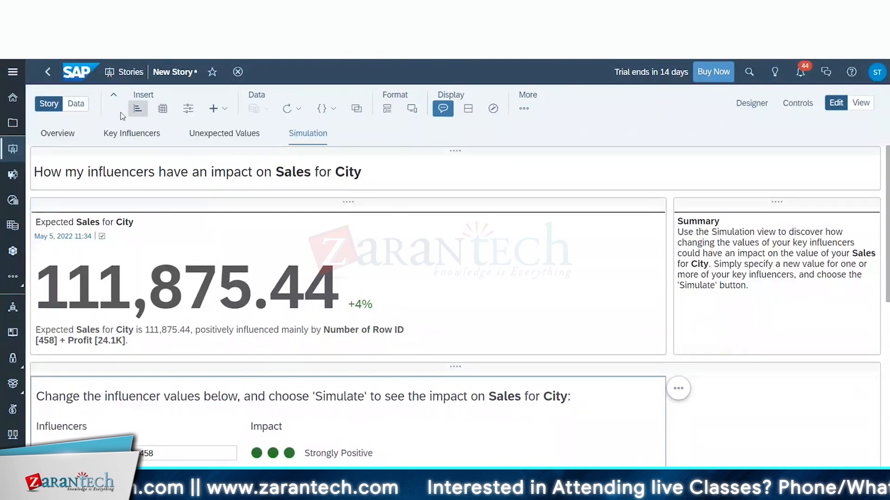
click(83, 110)
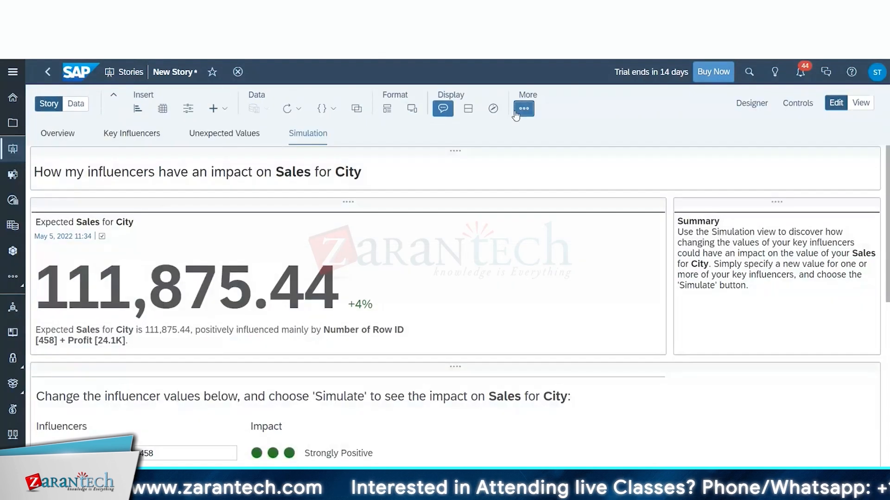
Save the story as Smart Discovery in the SAC Training folder
click(515, 114)
mouse_move(631, 165)
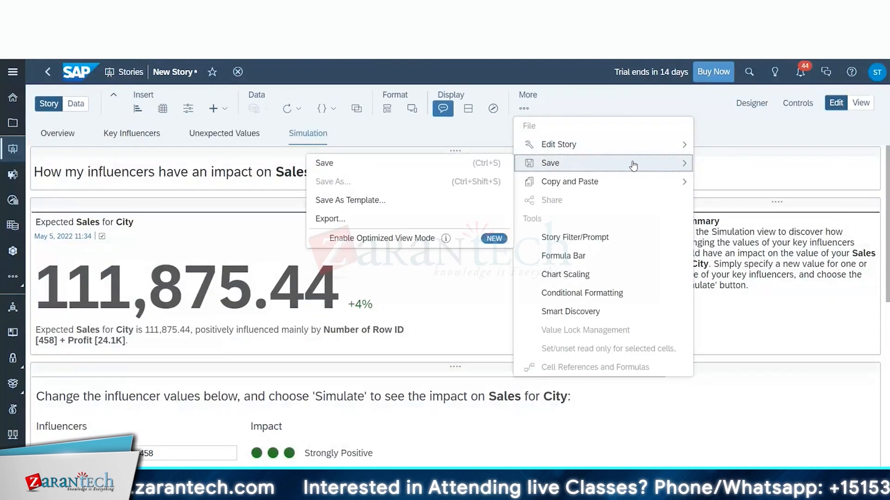
click(463, 167)
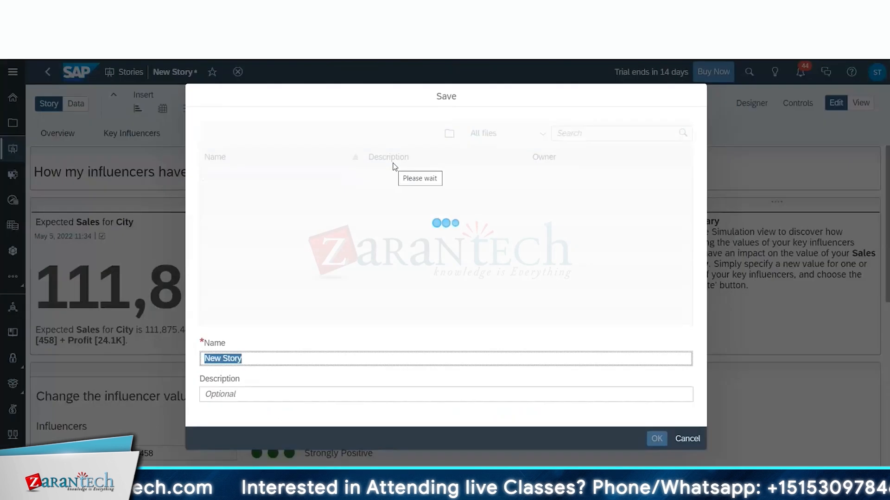
text(Smart Discovery)
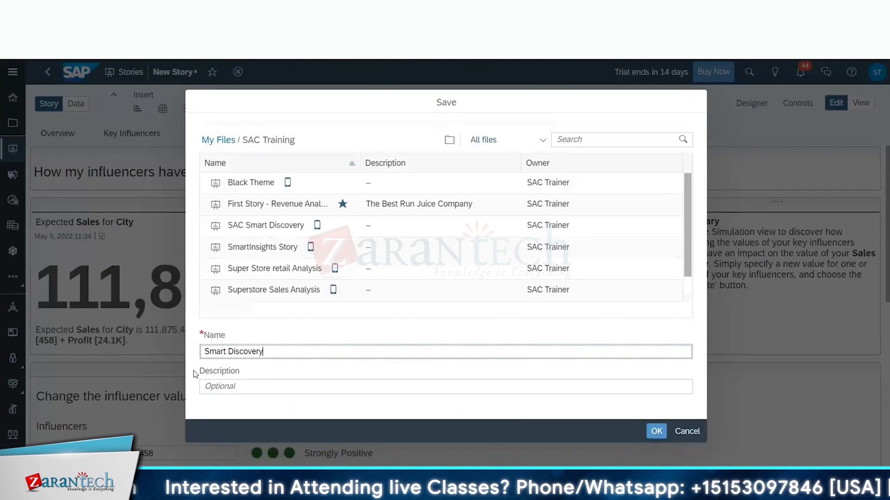
key(Return)
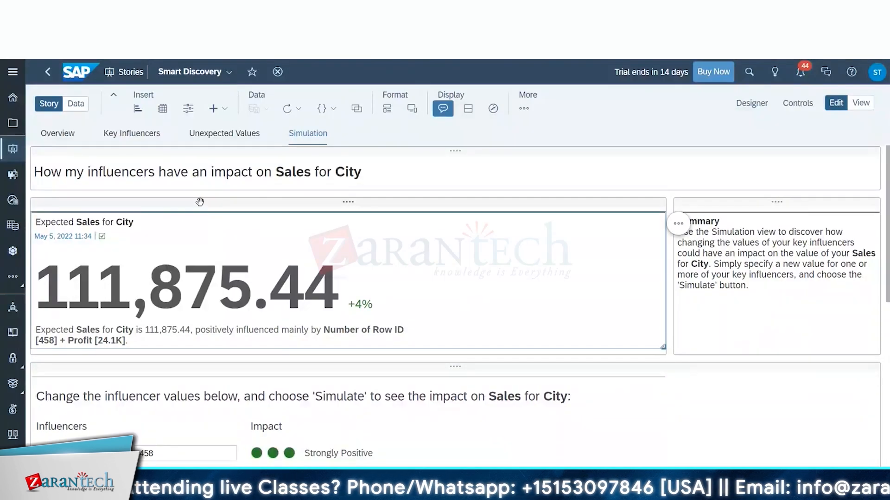
Go to the Overview page and examine the options for copying the Sales over time chart to other story pages
click(677, 390)
click(524, 112)
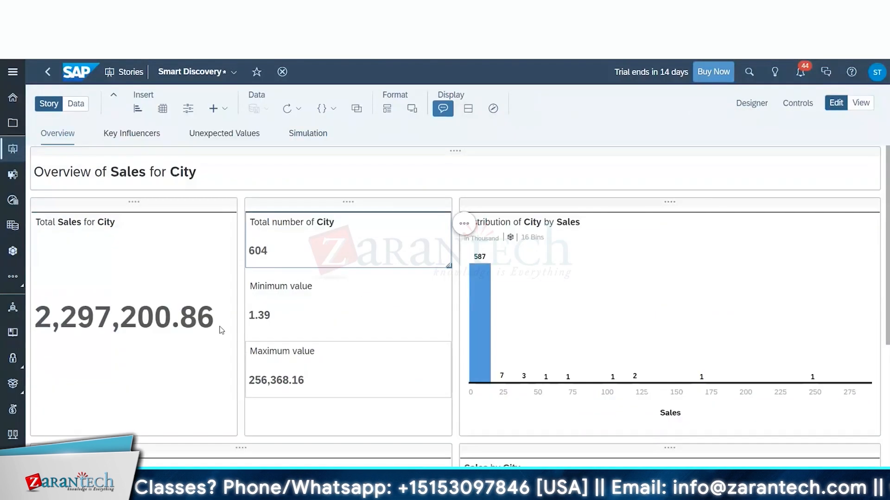
click(250, 224)
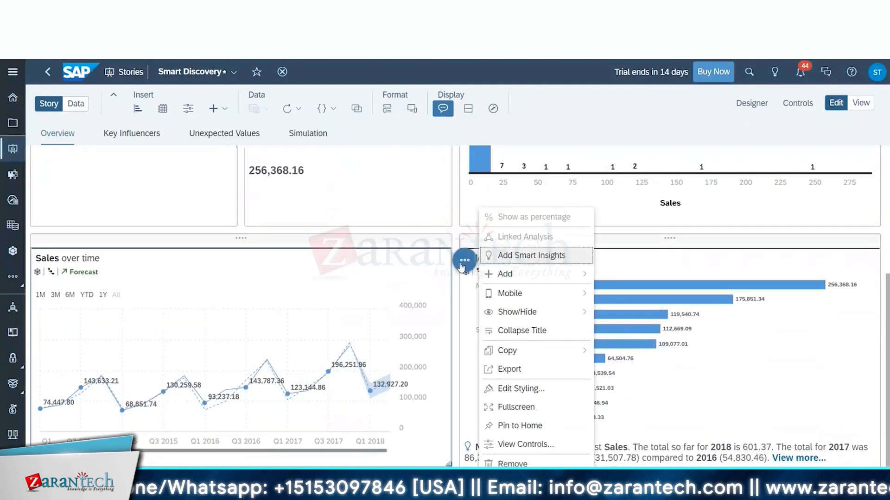
mouse_move(543, 352)
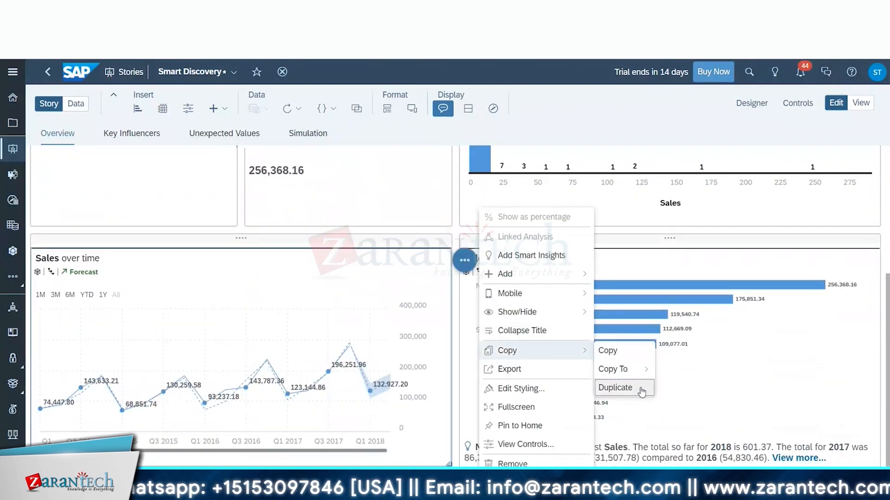
mouse_move(620, 369)
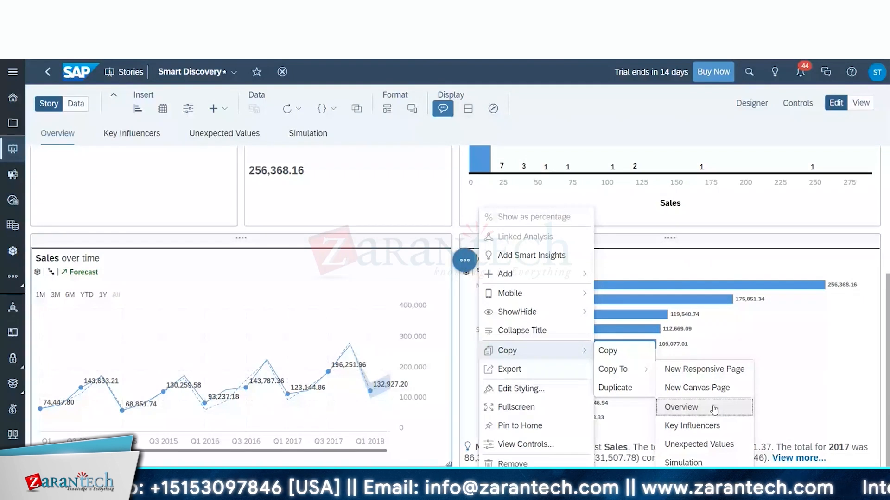
click(713, 408)
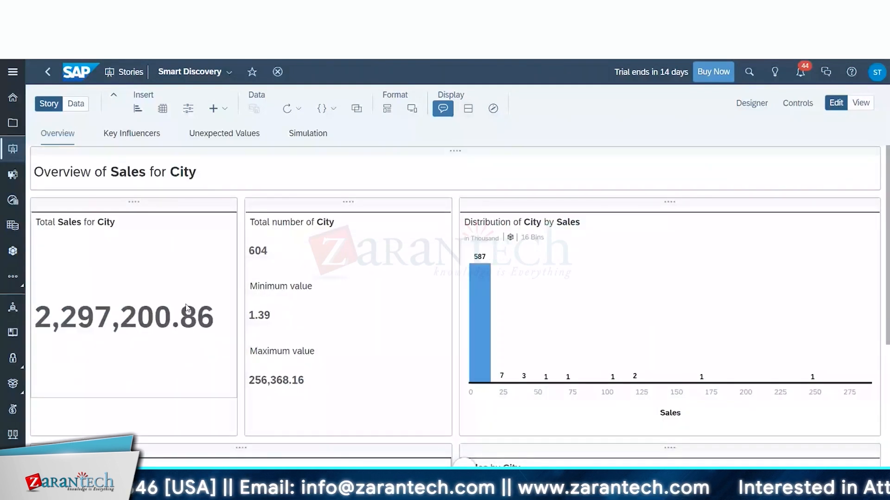
scroll(382, 302, down, 5)
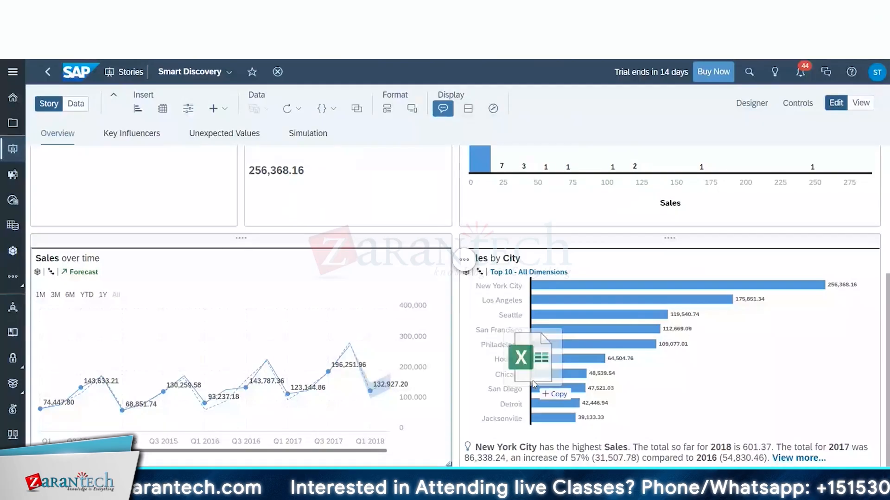
Try to generate a story from the Exercise 2 - Superstore Data1 Excel file with I'm Feeling Lucky, and return to the home page
drag(532, 380, 334, 274)
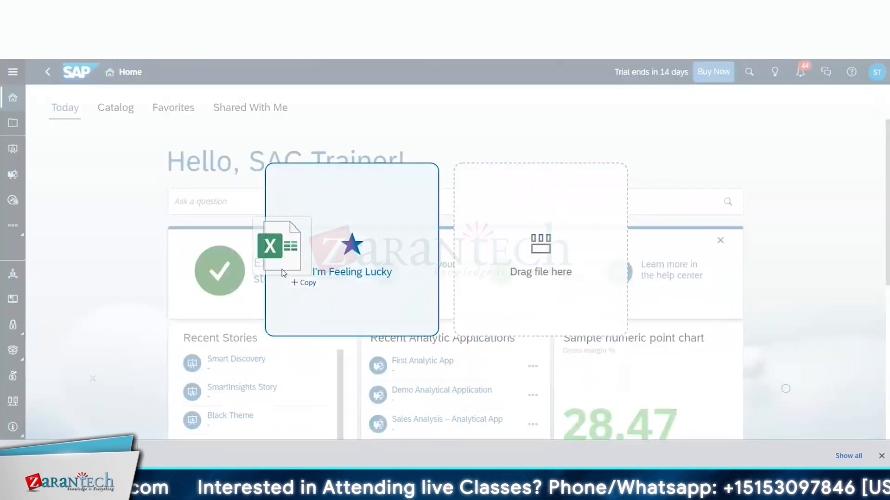
drag(281, 268, 376, 307)
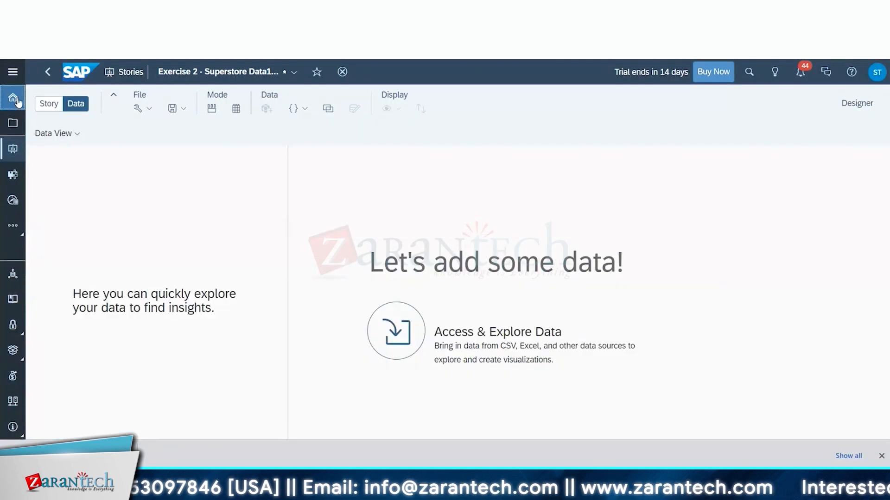
click(17, 99)
click(523, 274)
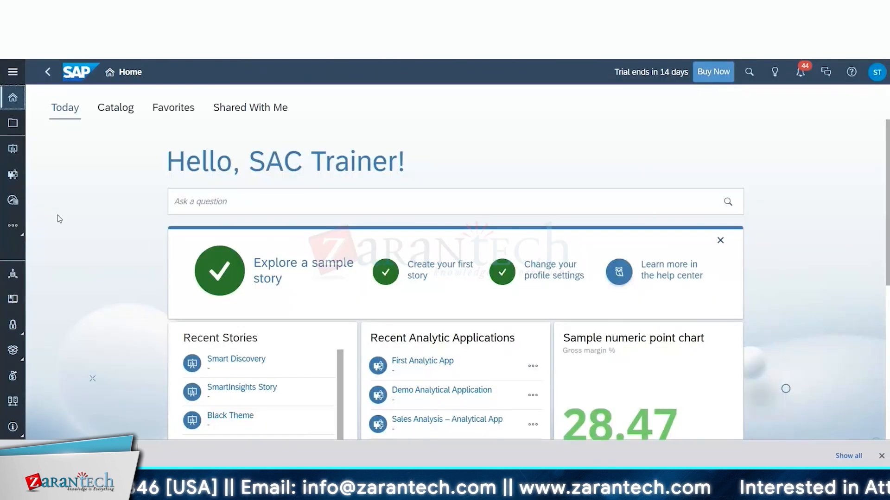
click(881, 457)
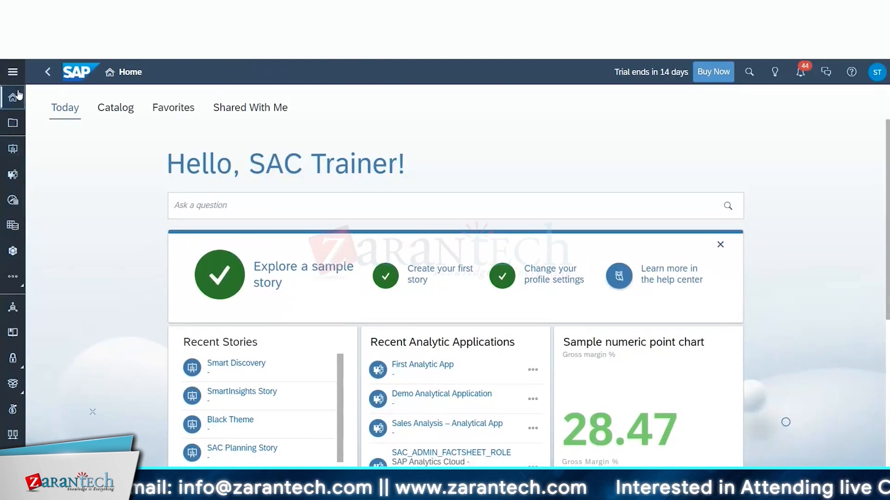
Open Predictive Scenarios and read the descriptions of the Classification, Regression and Time Series Forecast types
click(12, 72)
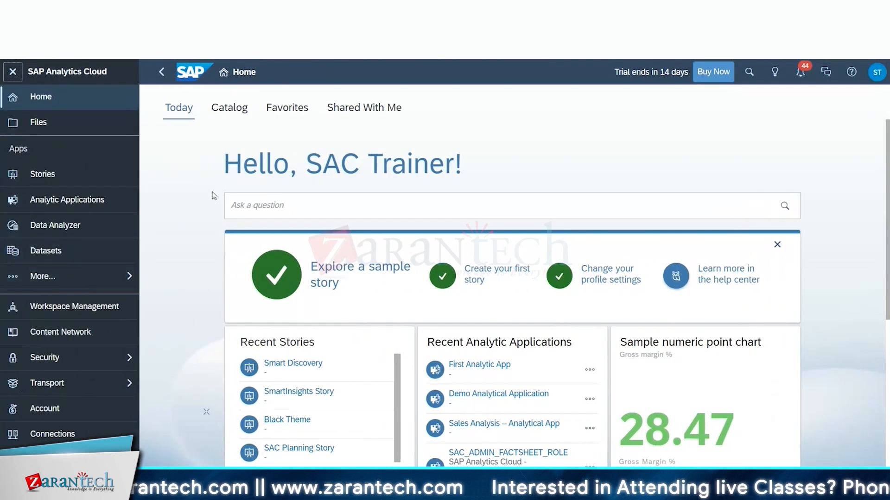
click(64, 279)
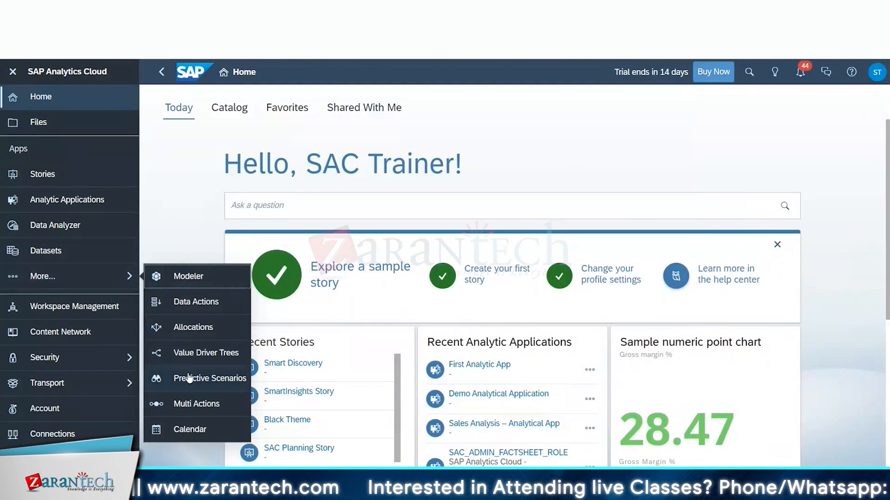
click(210, 378)
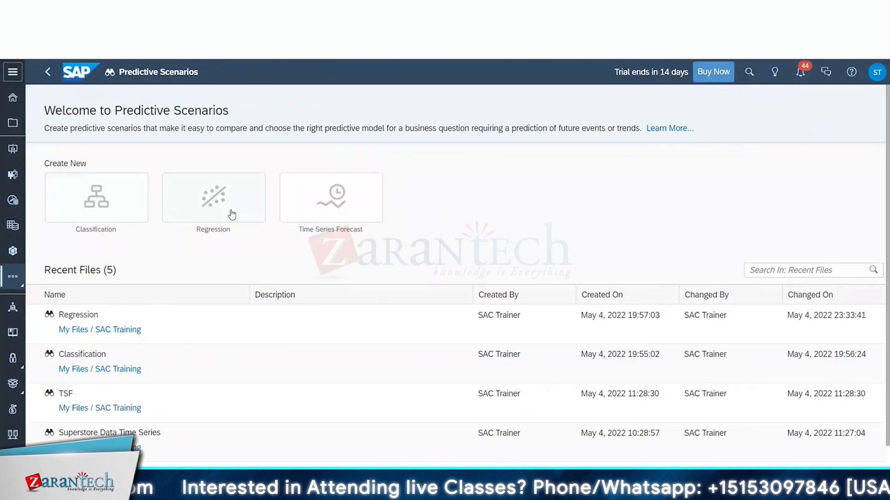
mouse_move(340, 221)
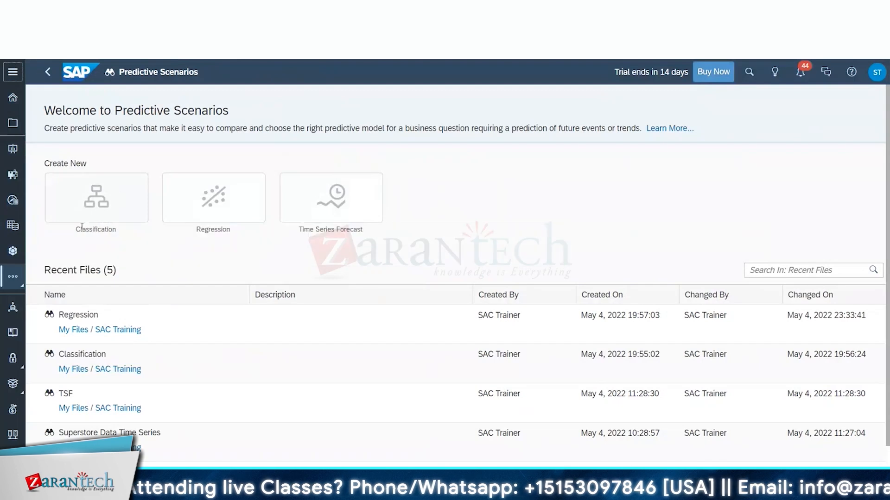
mouse_move(105, 205)
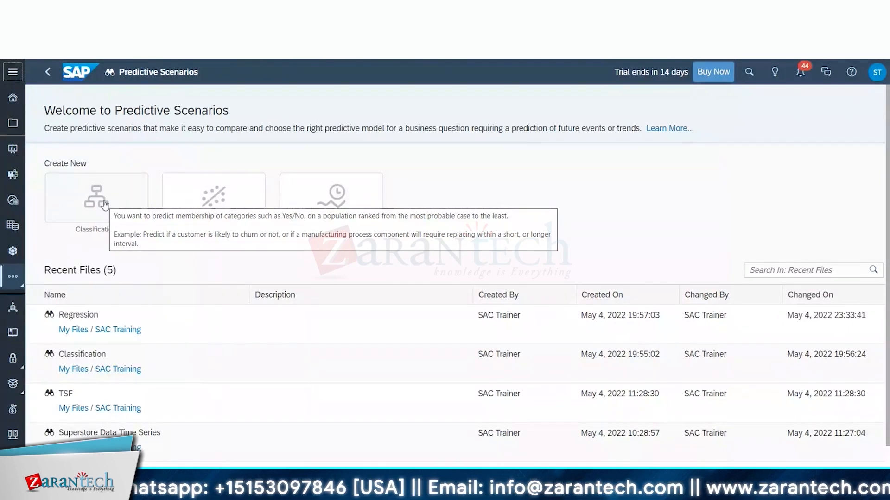
mouse_move(205, 215)
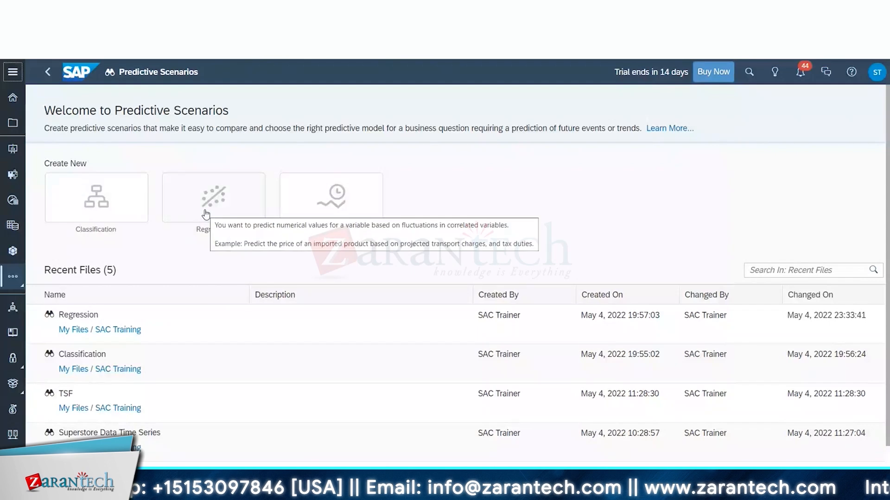
mouse_move(316, 212)
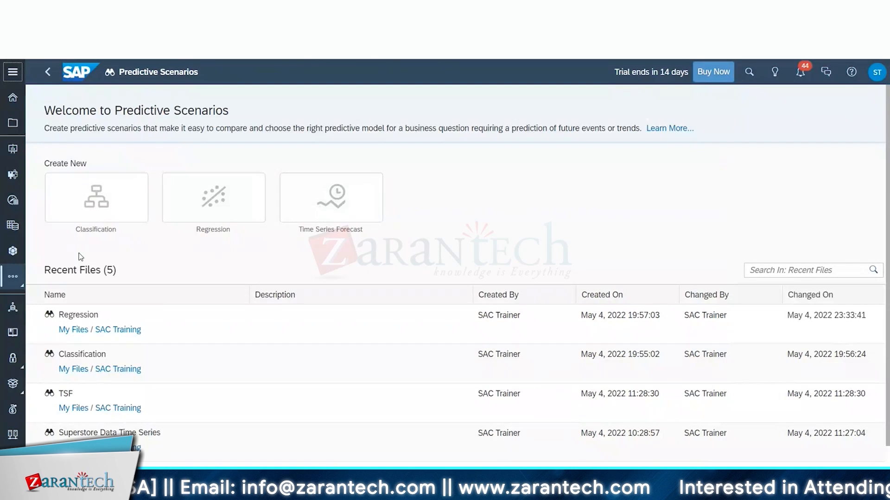
Create a regression predictive scenario named Regression scenario in the SAC Training folder
click(219, 209)
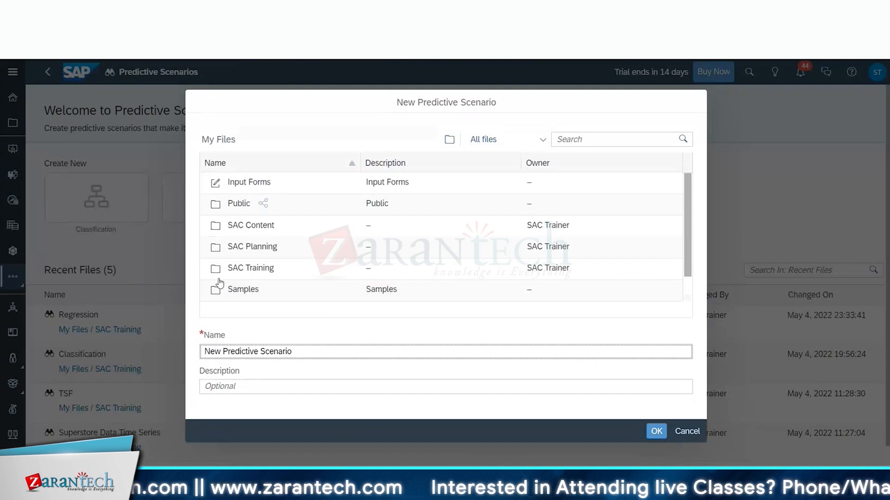
double_click(258, 270)
click(307, 352)
key(ctrl+a)
text(Reg)
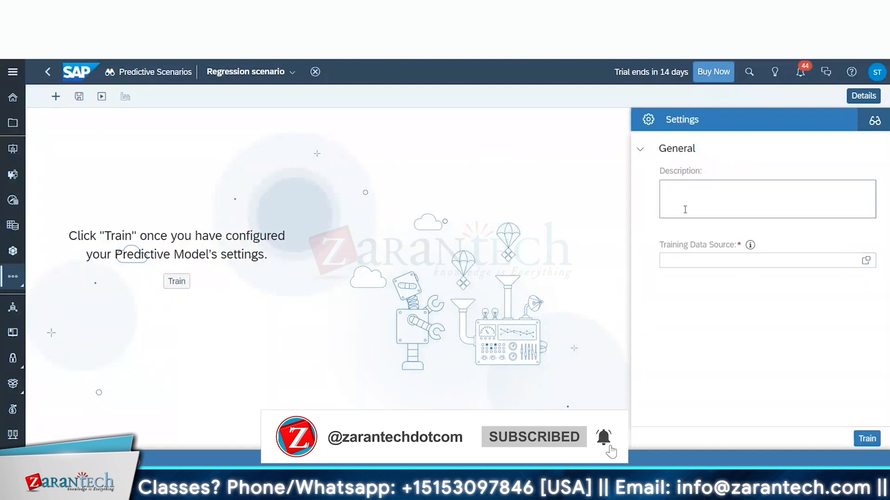
Set the predictive model's description to "Superstore Regression predictive Scenario"
click(688, 195)
text(Superstore Regre)
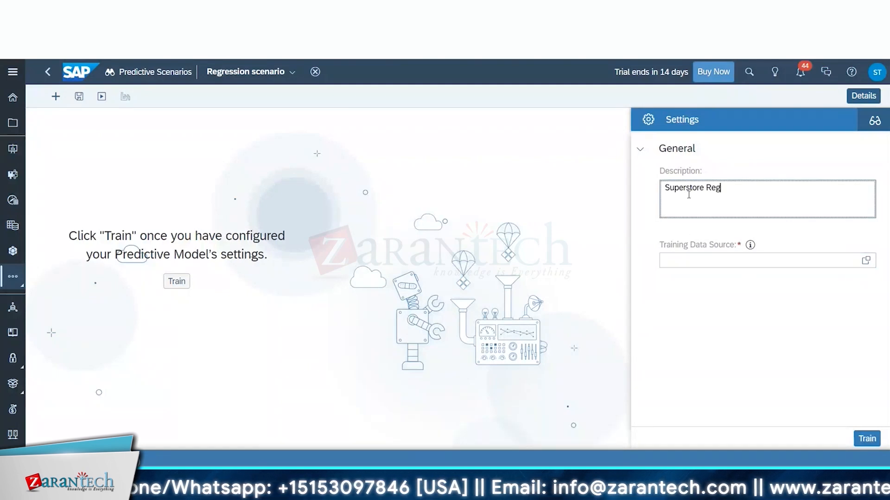
text(ssion predi)
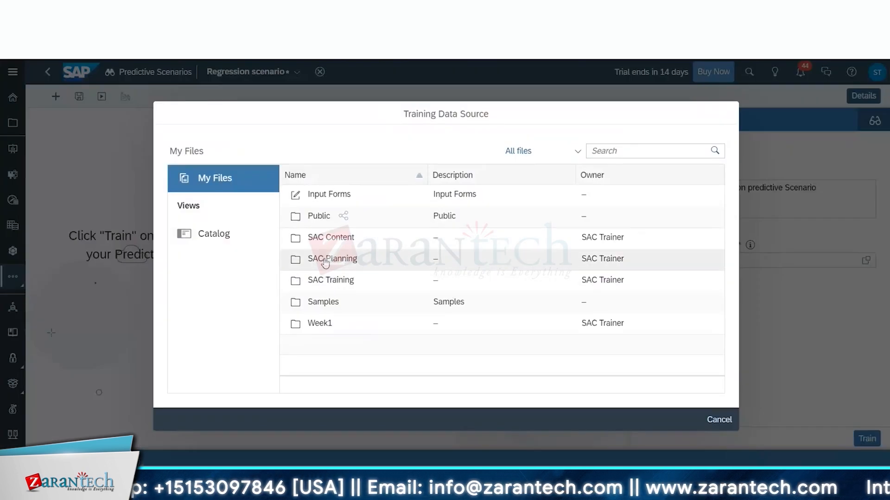
Use Superstore Dataset from the SAC Training folder as the training data source and set Sales as the target
click(323, 280)
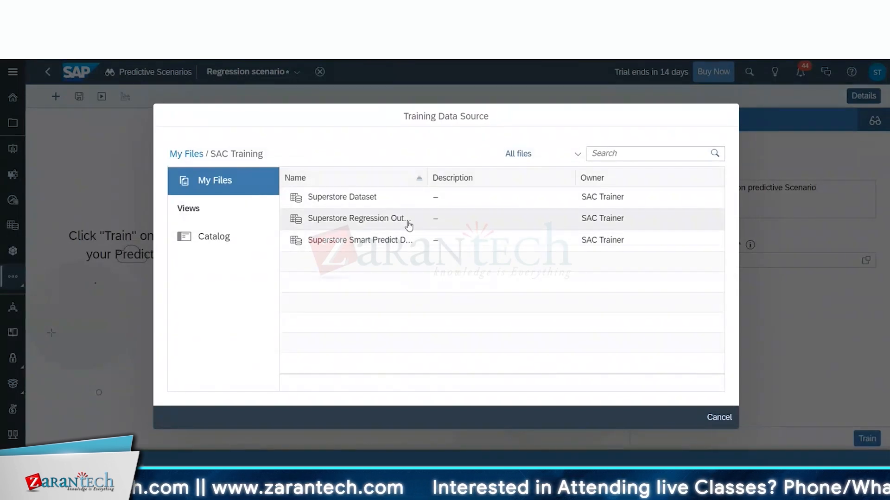
click(354, 200)
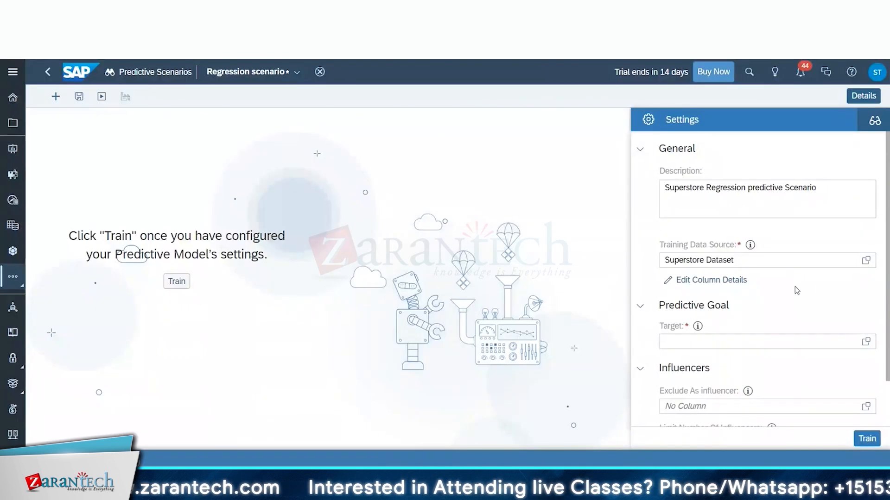
scroll(794, 290, down, 2)
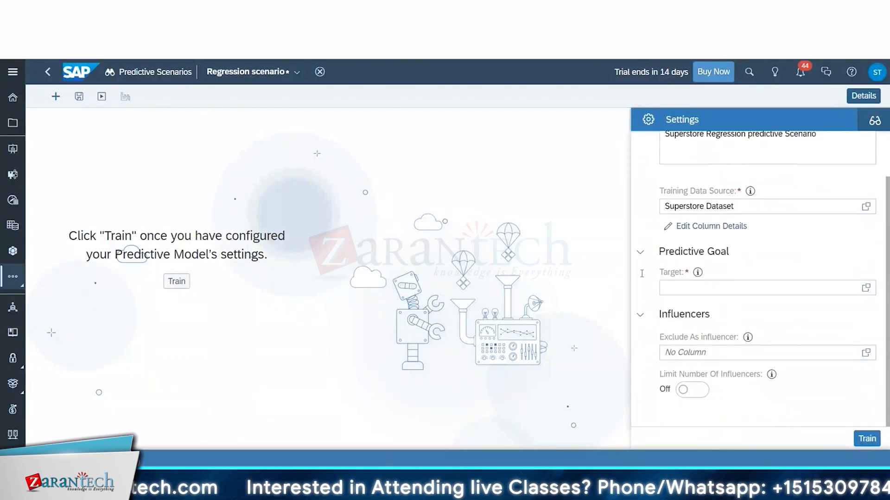
click(866, 288)
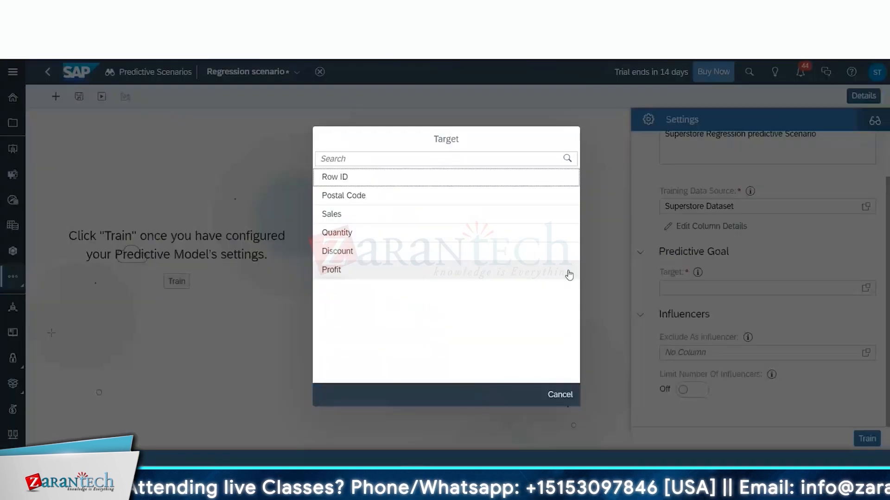
click(332, 214)
Exclude Row ID as an influencer and review the column details of the training dataset
click(866, 352)
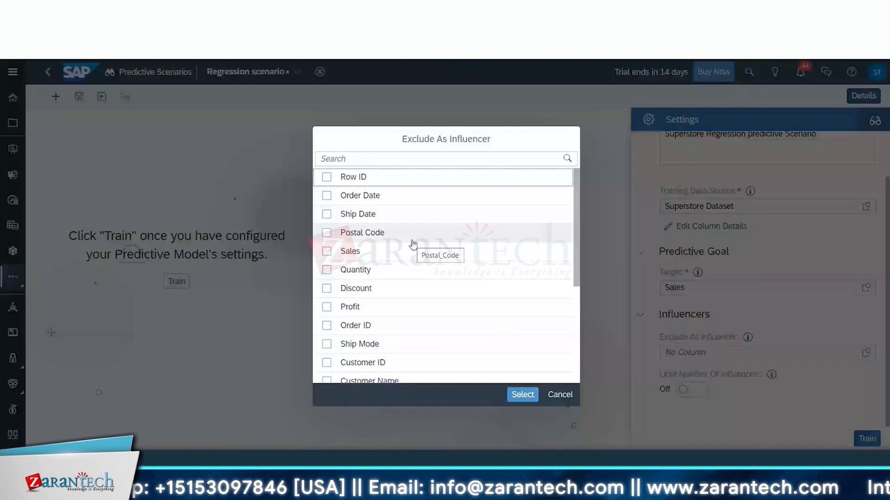
click(347, 178)
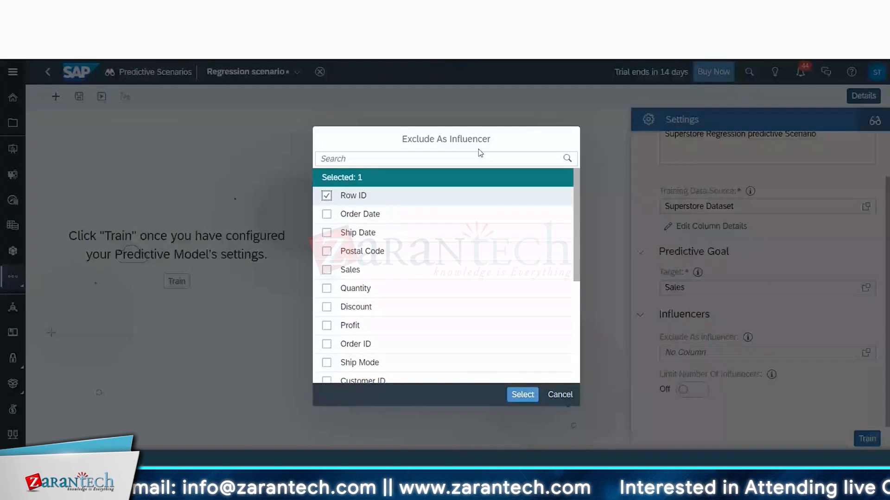
scroll(422, 355, down, 5)
click(522, 395)
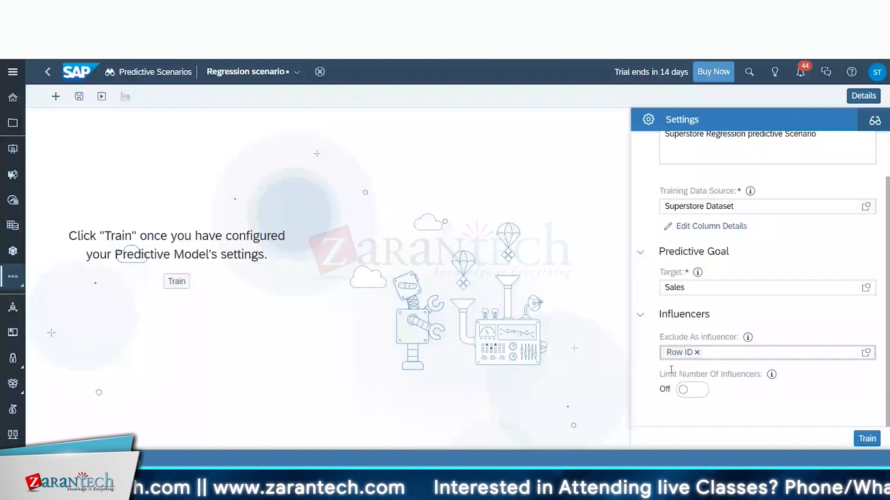
click(711, 226)
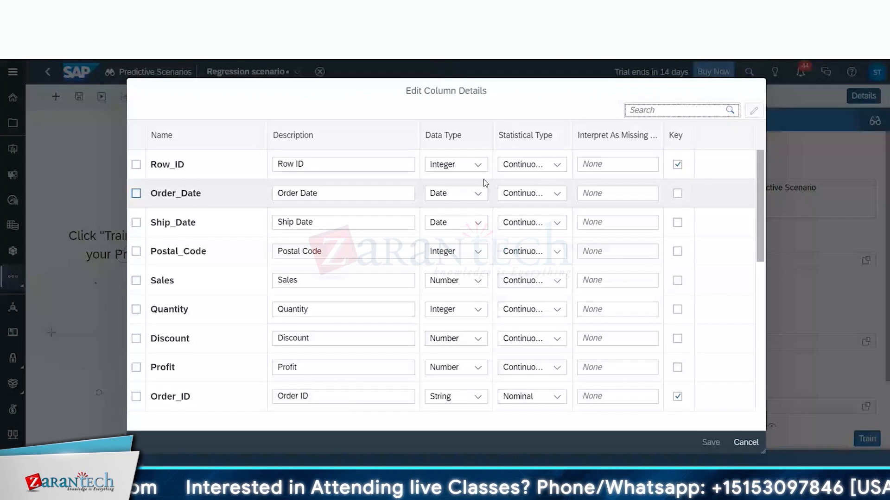
click(136, 193)
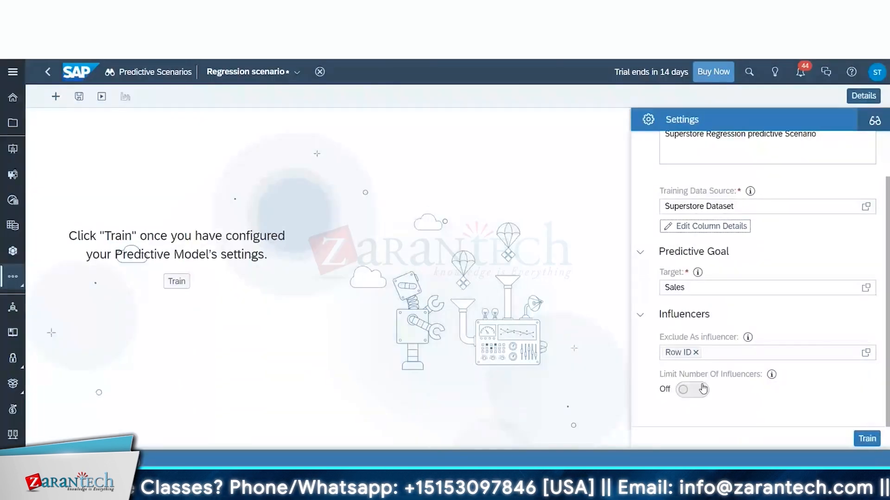
Enable the limit on the number of influencers with a maximum of 10 and train the predictive model
click(703, 388)
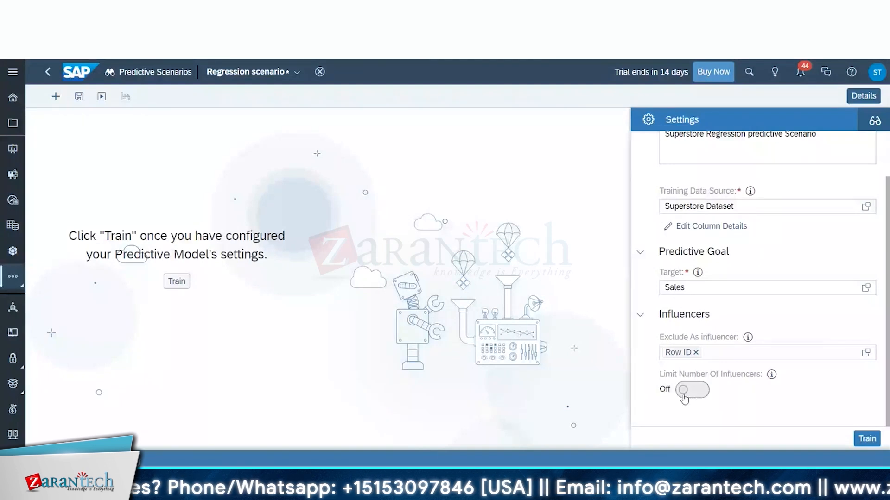
scroll(746, 391, down, 1)
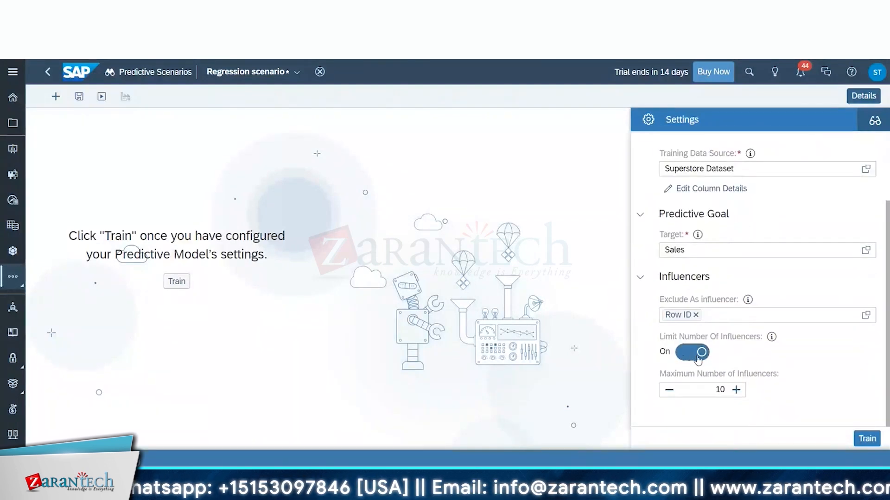
click(866, 439)
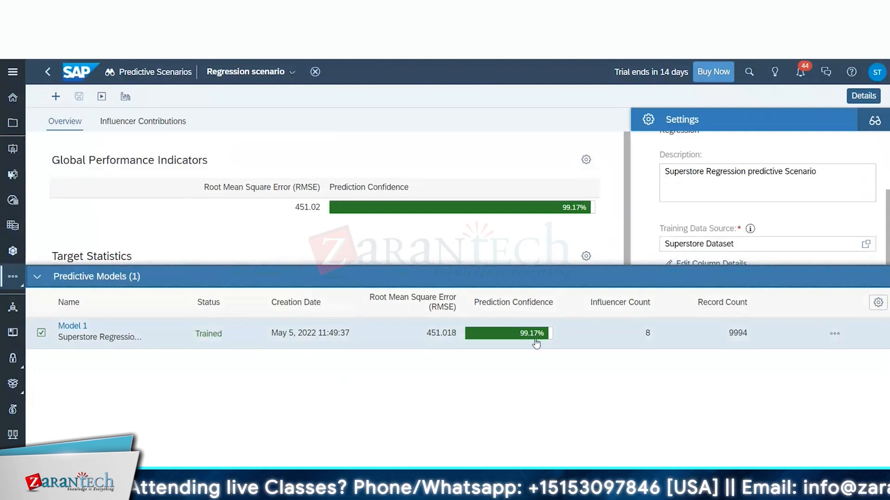
Remove the Root Mean Square Error (RMSE) column from the Predictive Models table and collapse the table
mouse_move(543, 343)
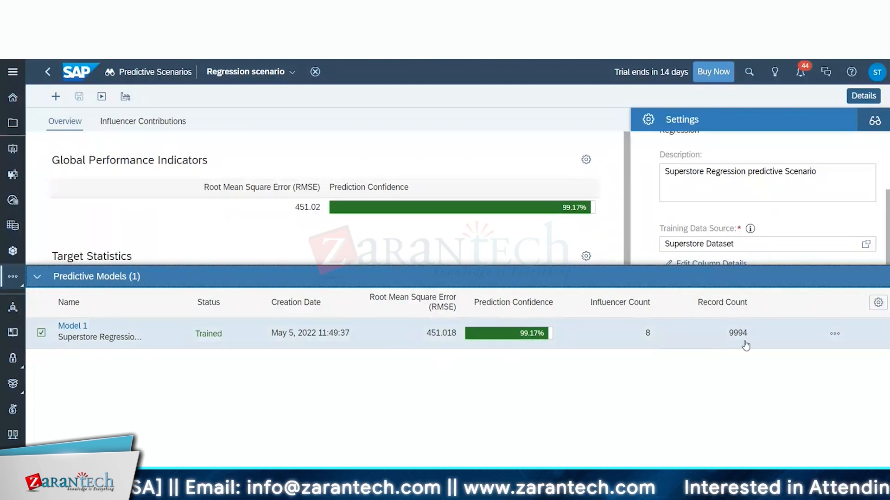
click(834, 333)
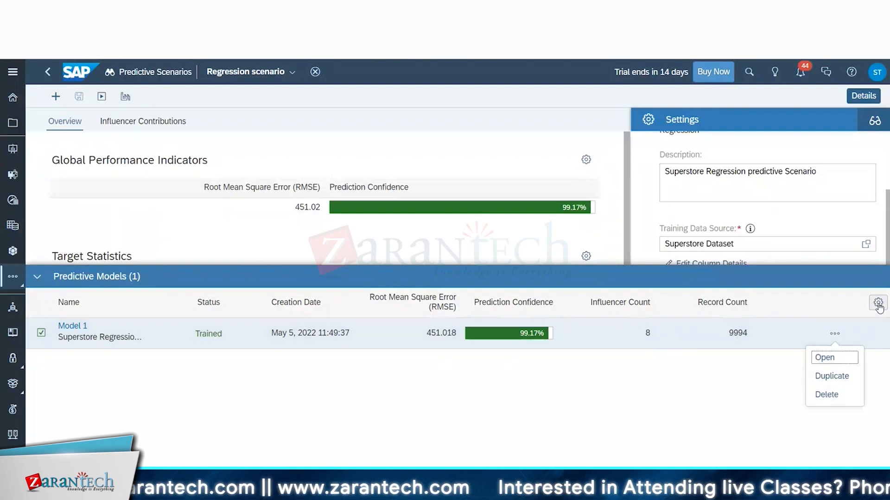
click(878, 303)
click(688, 303)
click(679, 318)
key(Return)
click(877, 306)
click(677, 302)
click(682, 233)
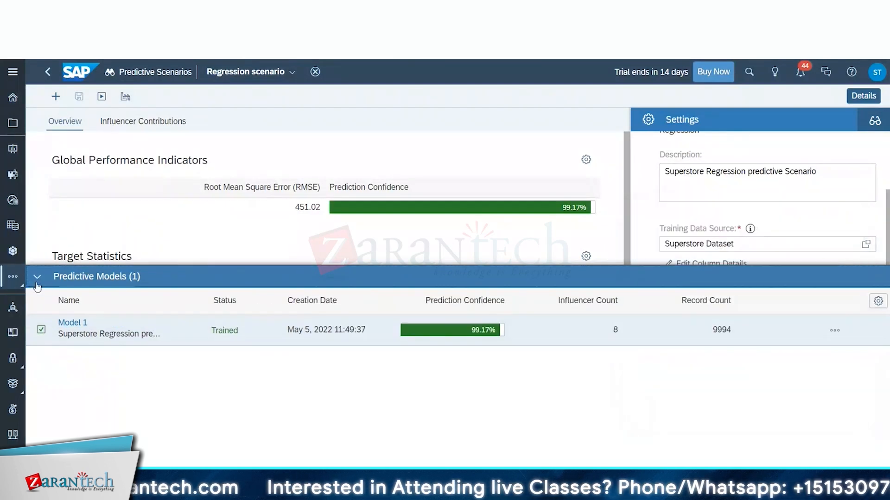
click(37, 283)
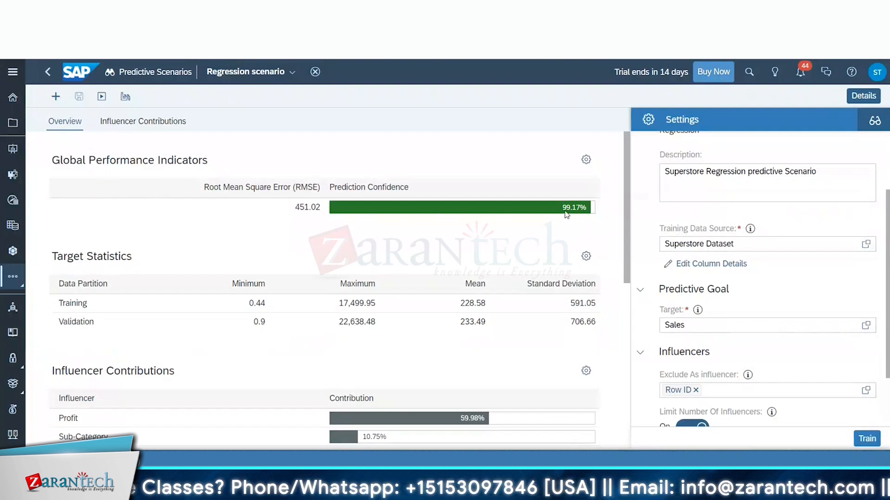
Examine the model's target statistics and influencer contributions, and check the display type options in the contributions' visualization settings
scroll(180, 266, down, 1)
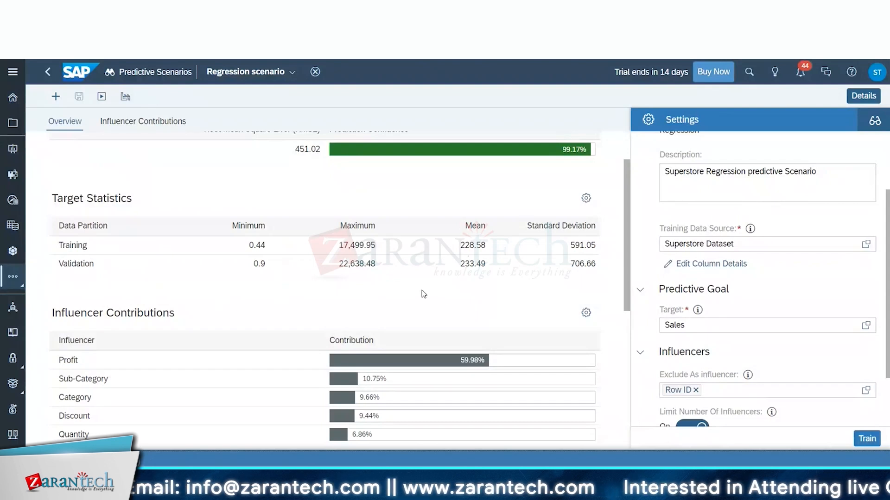
scroll(423, 294, down, 3)
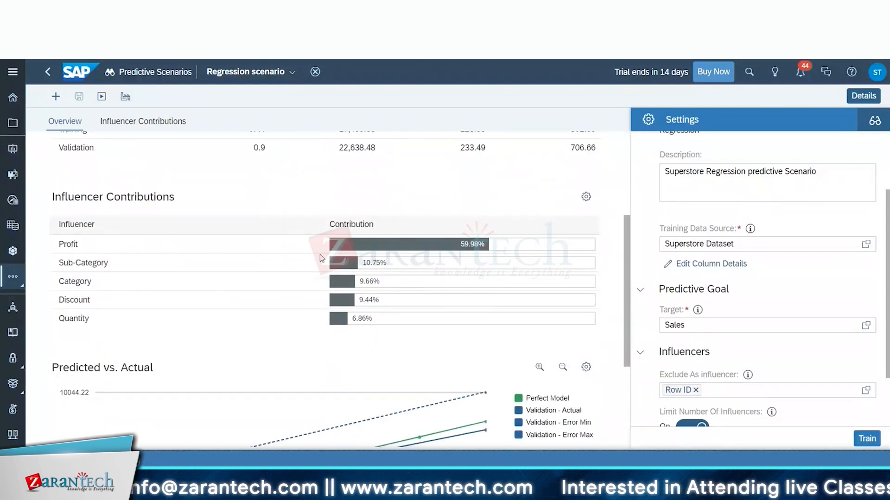
click(76, 245)
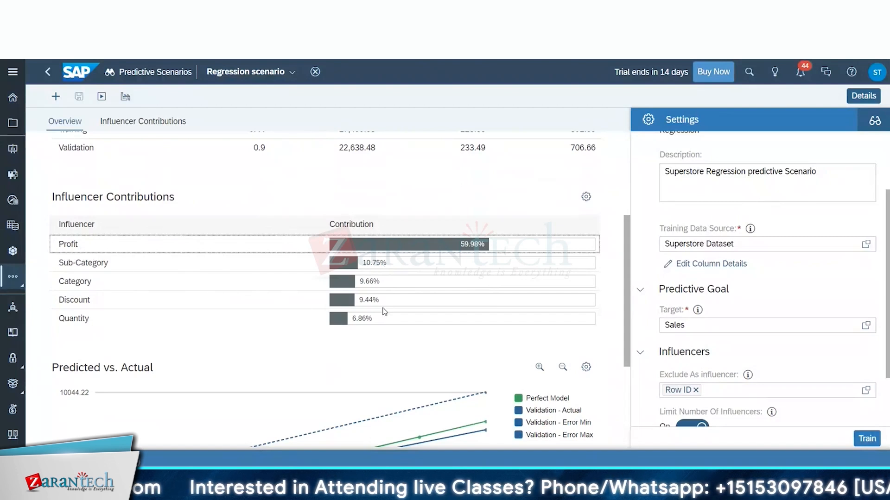
click(587, 199)
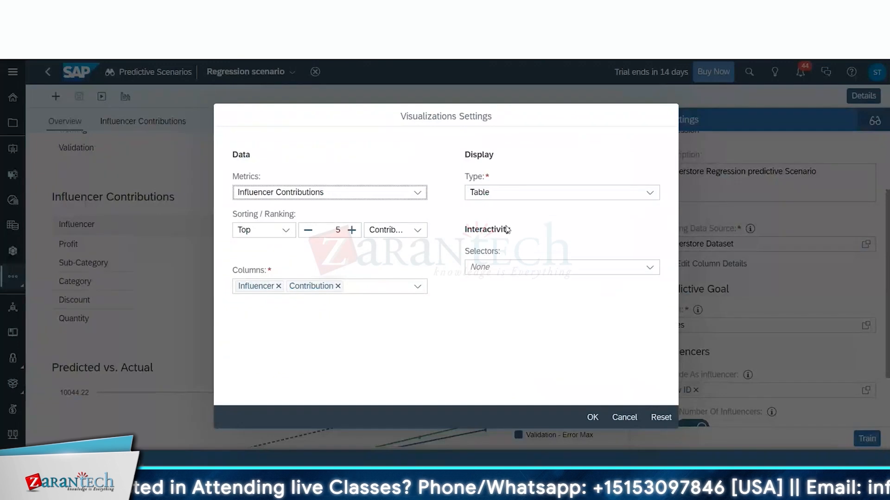
click(649, 194)
click(502, 211)
key(Return)
Examine the Predicted vs. Actual chart against the model's influencer settings
scroll(103, 280, down, 4)
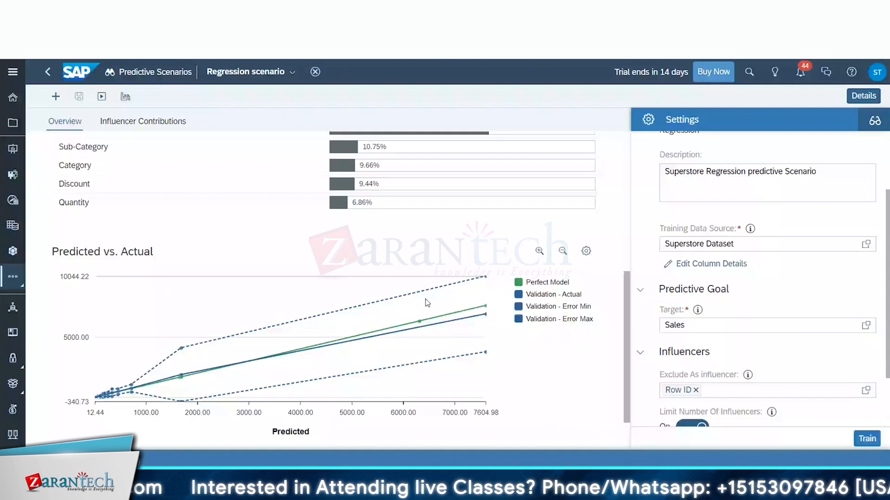
scroll(857, 322, down, 2)
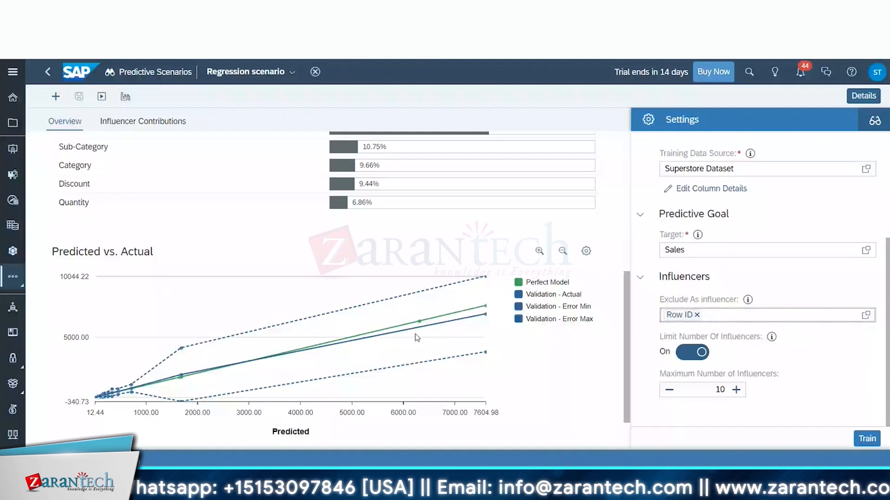
scroll(417, 338, up, 2)
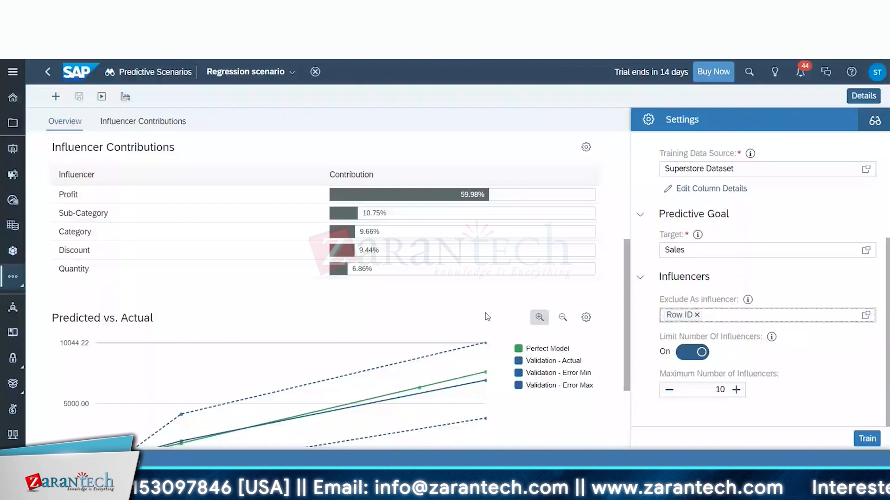
Open the detailed influencer contributions and show the Grouped Category Influence chart for Sub-Category
click(143, 121)
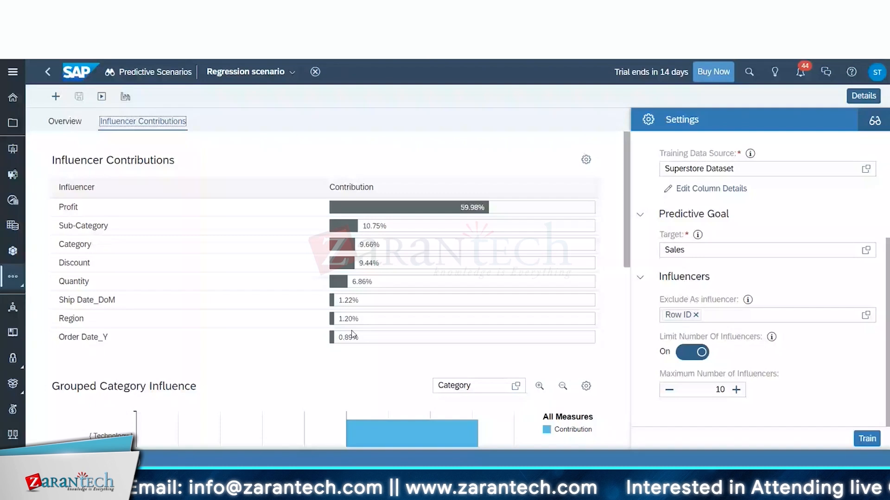
scroll(352, 334, down, 4)
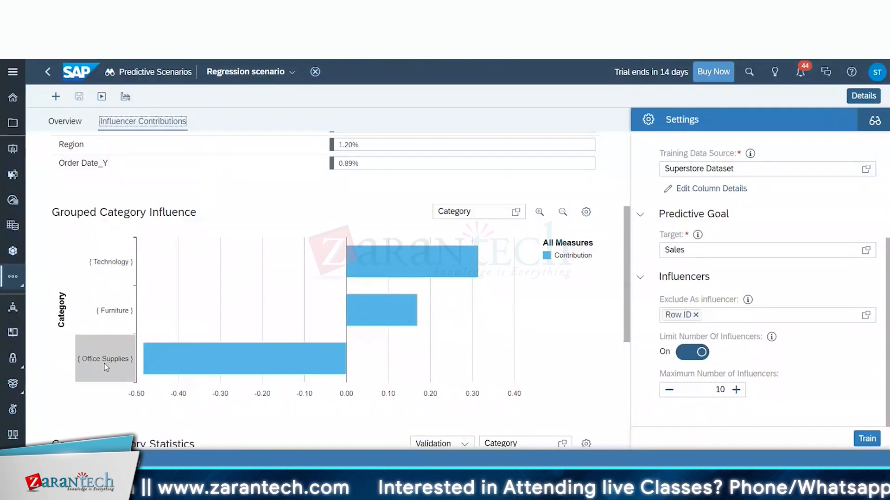
mouse_move(251, 366)
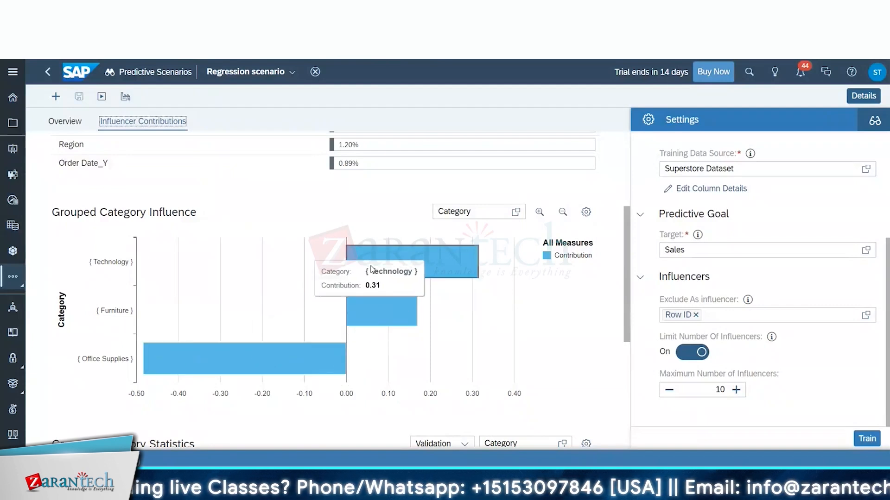
click(515, 212)
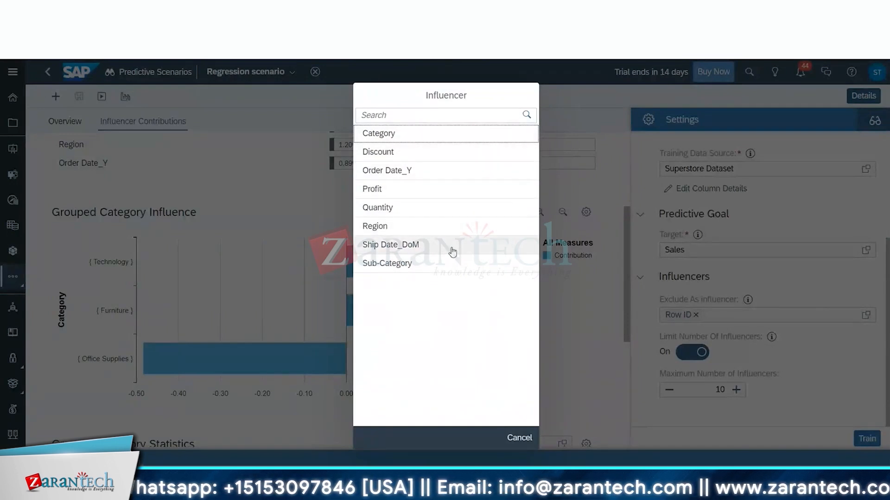
click(402, 269)
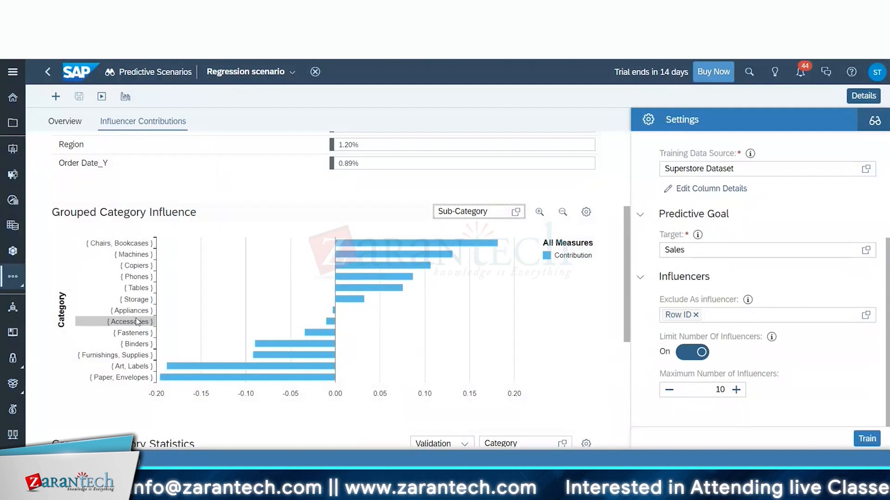
mouse_move(311, 372)
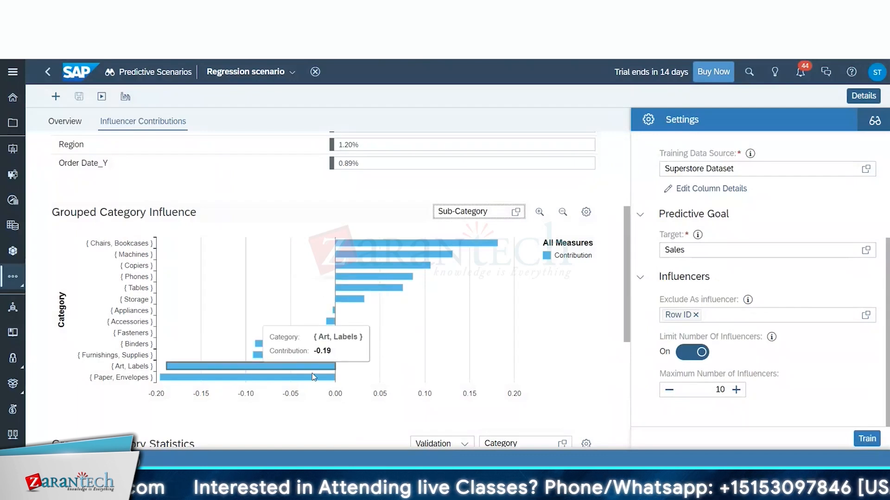
Compare the Validation and Training partitions in the Grouped Category Statistics chart, leaving it on Training
scroll(460, 273, down, 4)
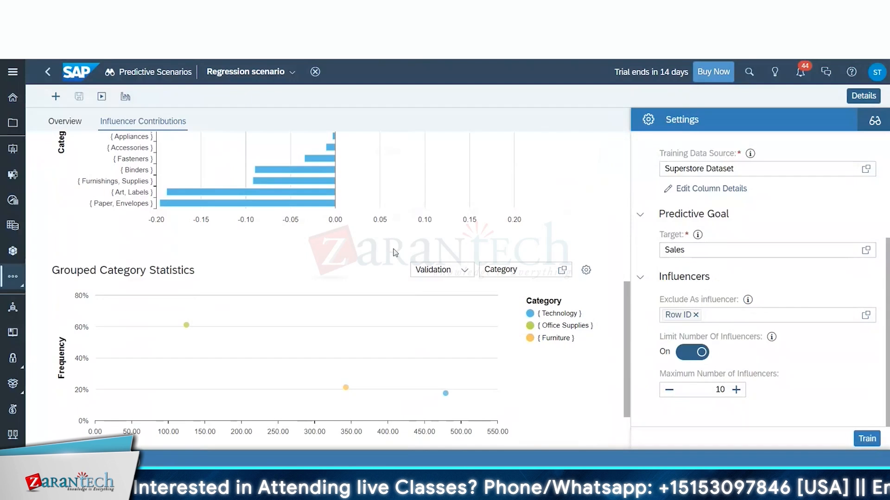
scroll(235, 260, up, 7)
scroll(235, 261, down, 5)
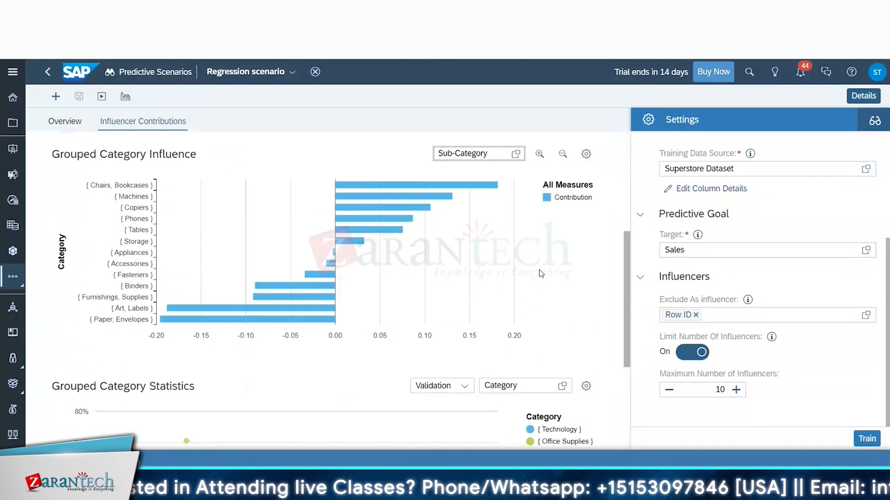
scroll(173, 380, down, 3)
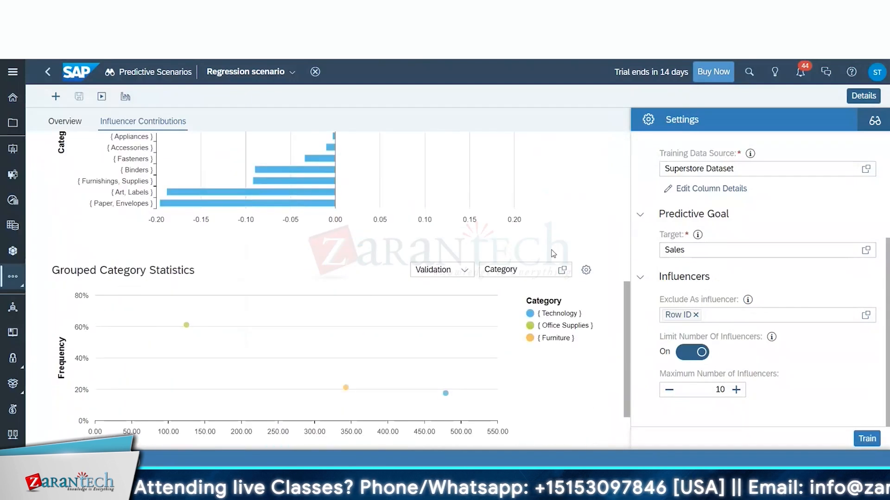
click(464, 269)
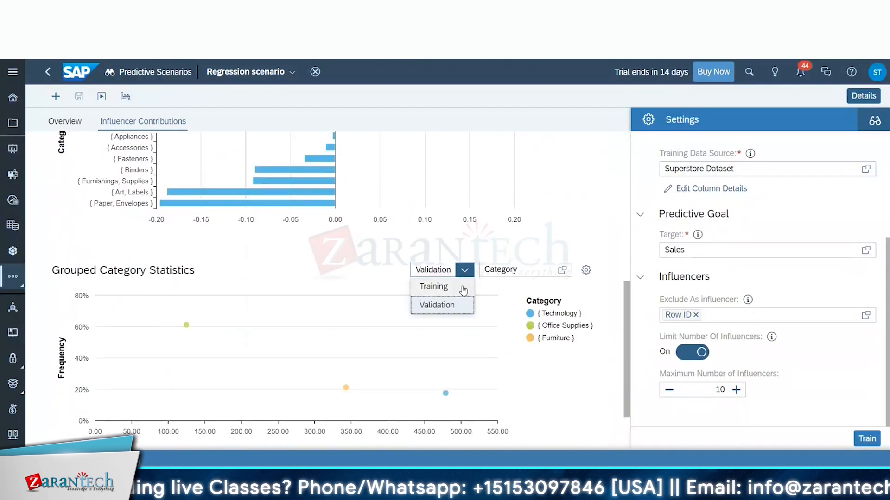
click(462, 287)
click(463, 274)
click(457, 305)
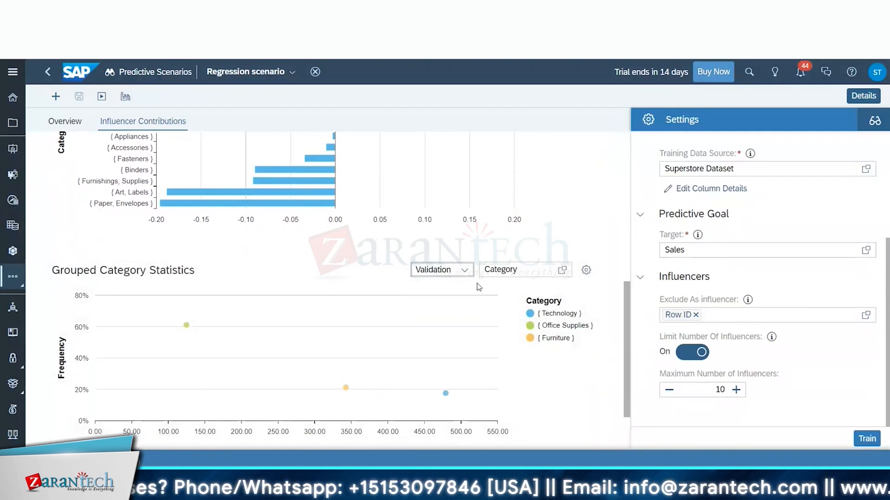
click(464, 270)
click(463, 288)
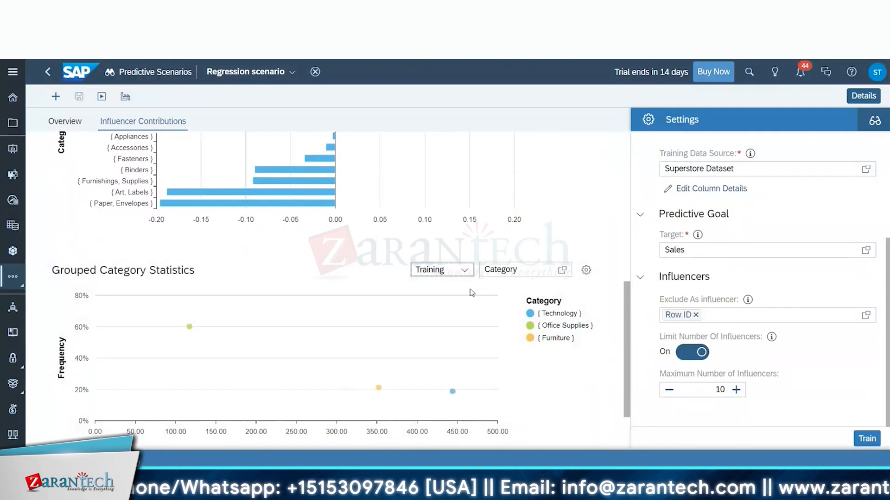
Examine the target mean and frequency of each category in the Grouped Category Statistics chart and compare with the Grouped Category Influence chart
mouse_move(189, 326)
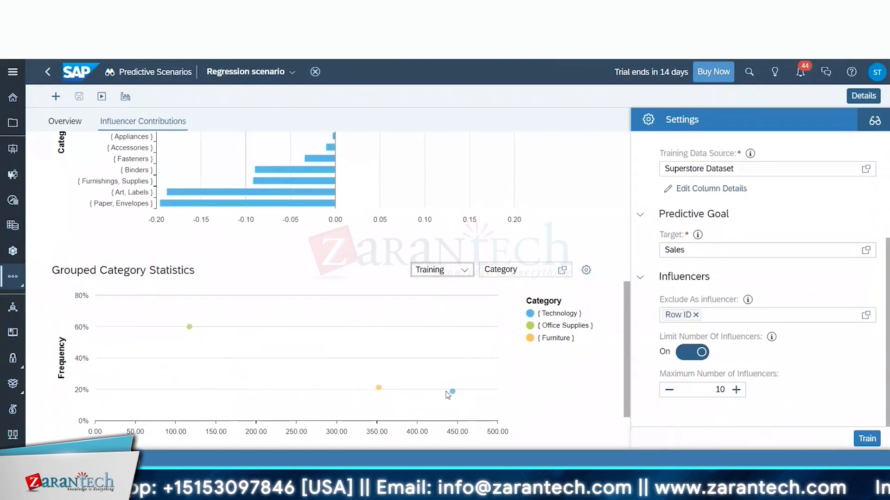
mouse_move(453, 392)
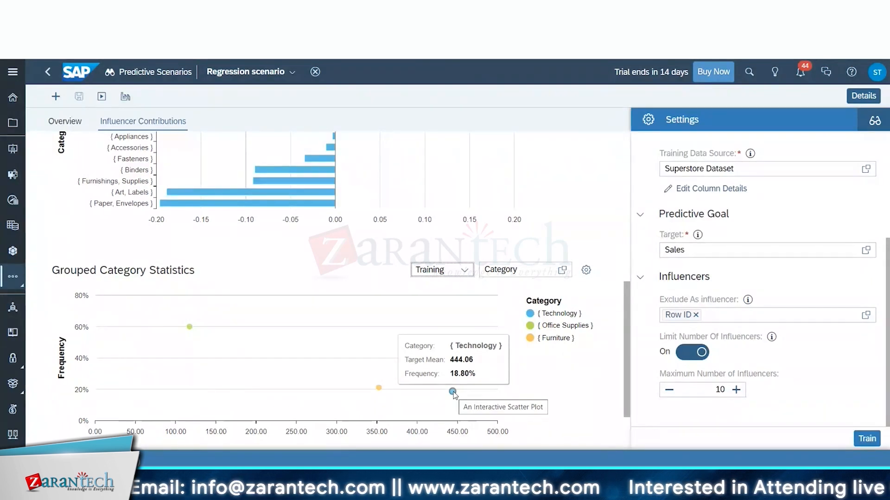
mouse_move(379, 394)
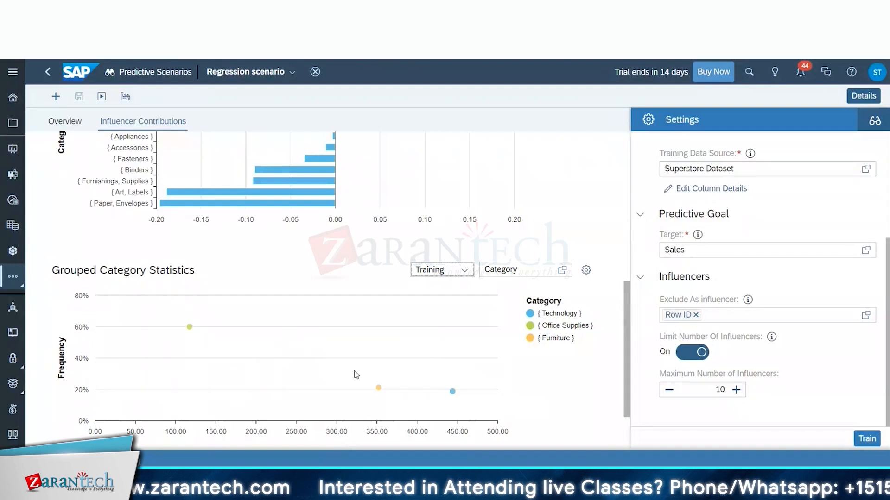
scroll(356, 375, up, 3)
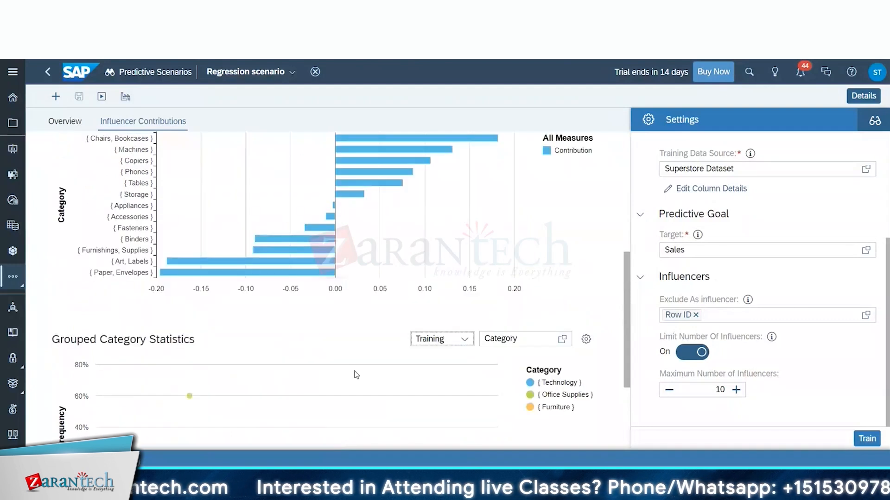
scroll(356, 375, up, 10)
scroll(356, 375, down, 12)
Show the Grouped Category Statistics chart for the Sub-Category influencer, review it, and return to the model overview
click(560, 272)
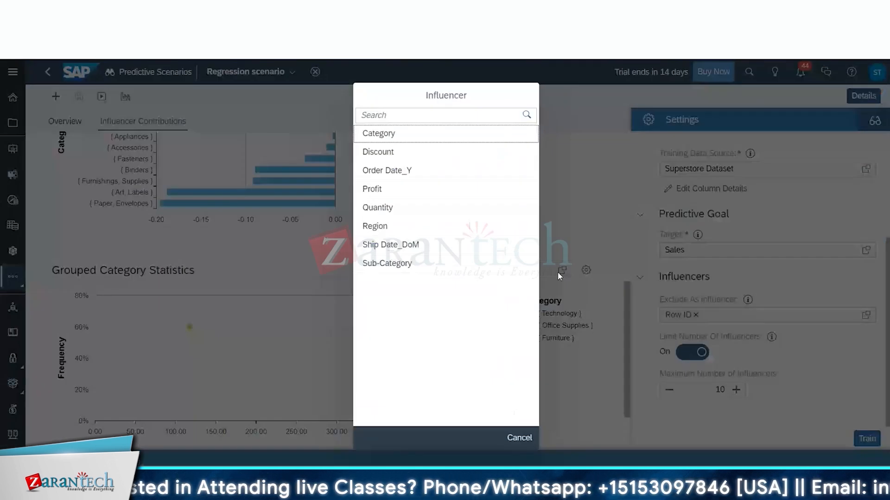
click(387, 263)
scroll(264, 370, down, 2)
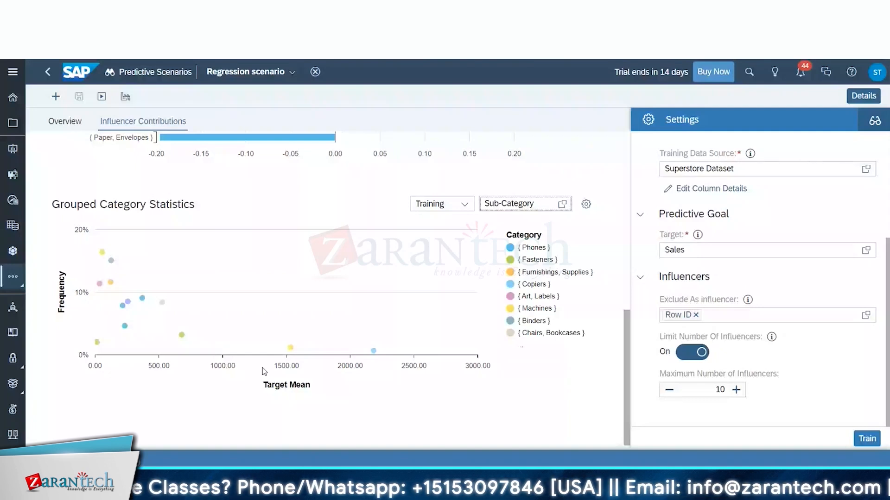
scroll(282, 246, up, 10)
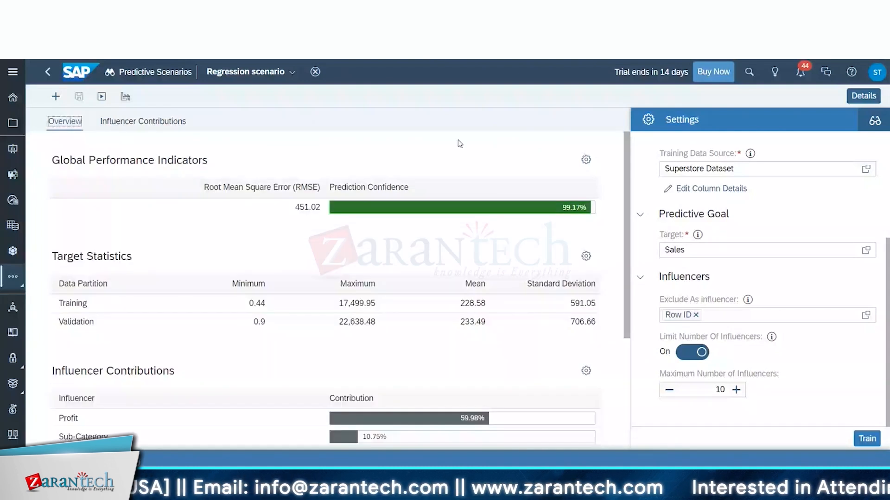
Start applying the predictive model to the Superstore Dataset and choose all columns, Row ID through Product Name, as replicated columns
click(125, 97)
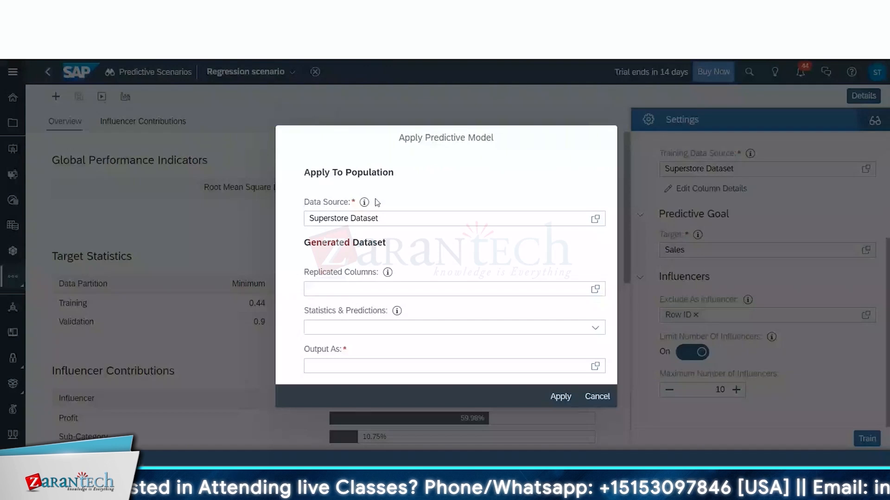
click(595, 289)
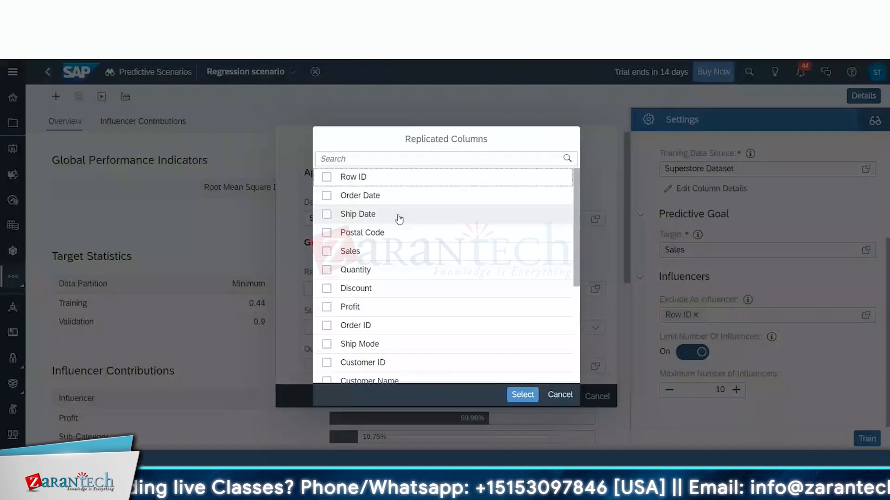
scroll(468, 298, down, 3)
shift+click(363, 285)
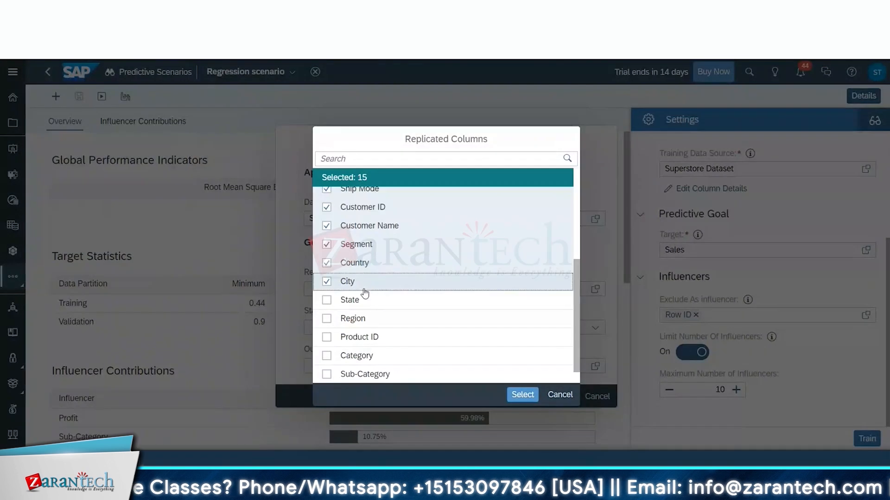
click(365, 301)
click(350, 319)
click(349, 337)
click(350, 356)
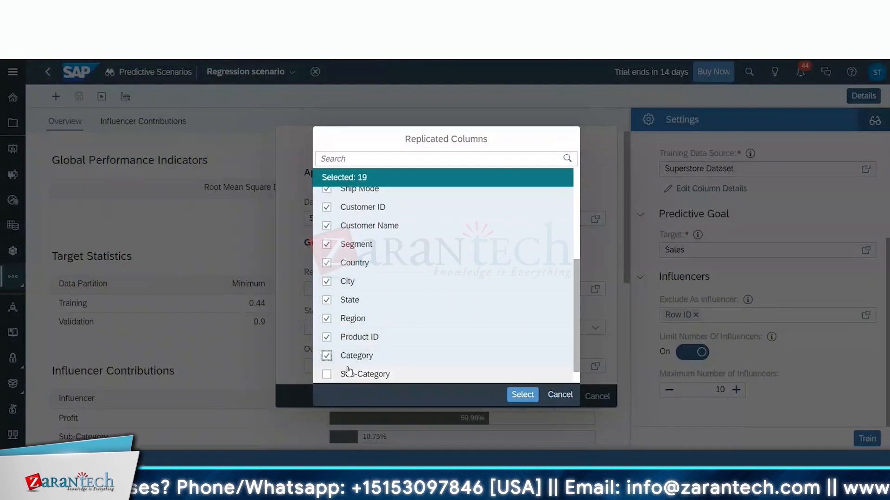
scroll(351, 365, down, 1)
click(351, 360)
click(348, 372)
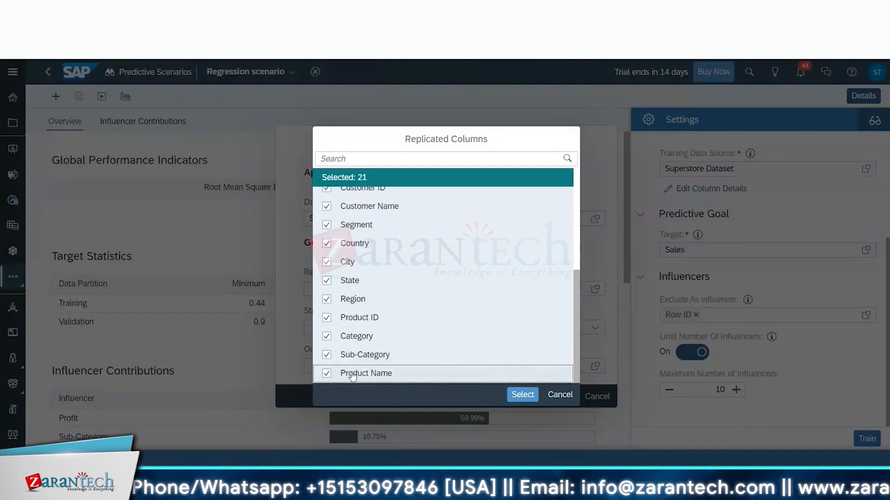
click(519, 395)
Include Predicted Value, Apply Date, Train Date, Assigned Bin and Prediction Explanations as the generated dataset's statistics and predictions
click(593, 328)
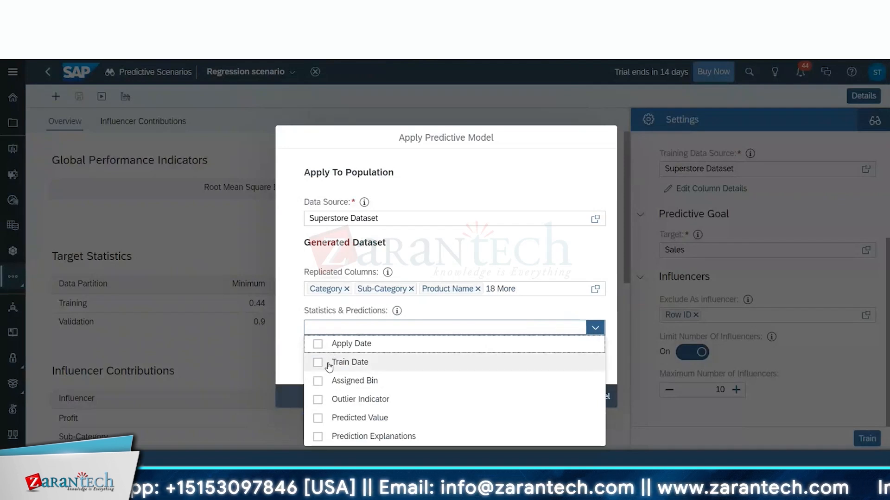
click(317, 419)
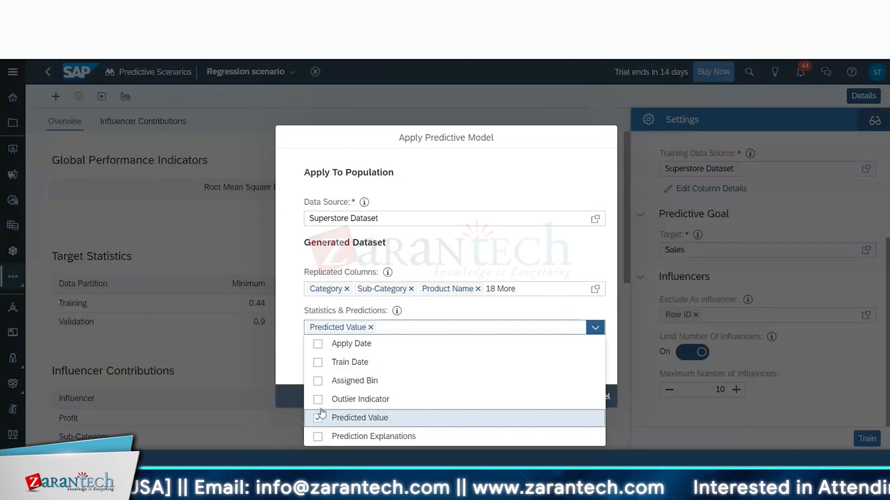
click(363, 343)
click(595, 328)
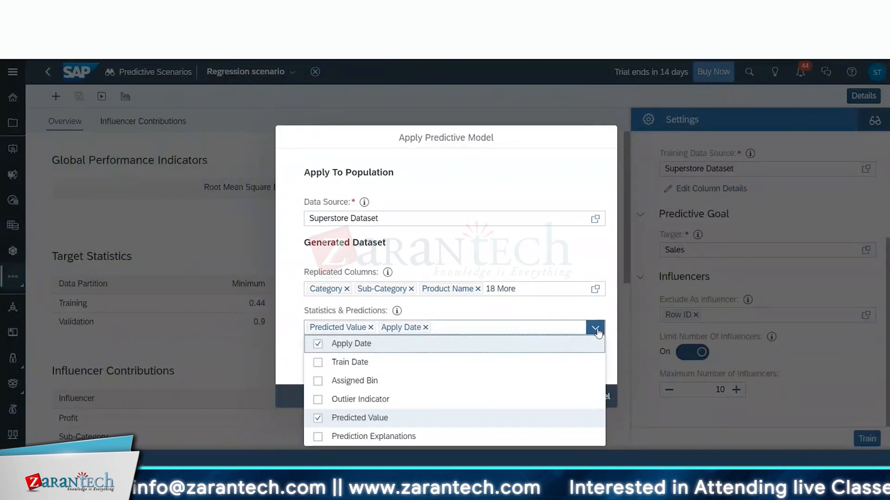
click(392, 361)
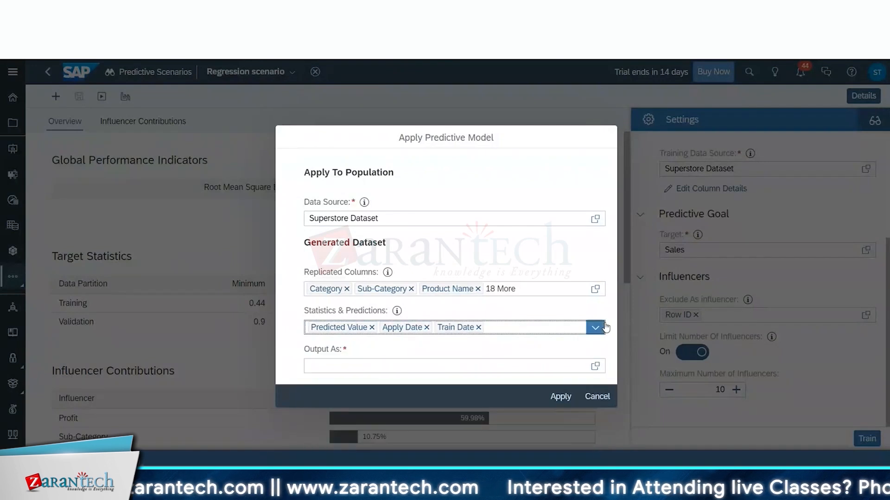
click(595, 327)
click(354, 384)
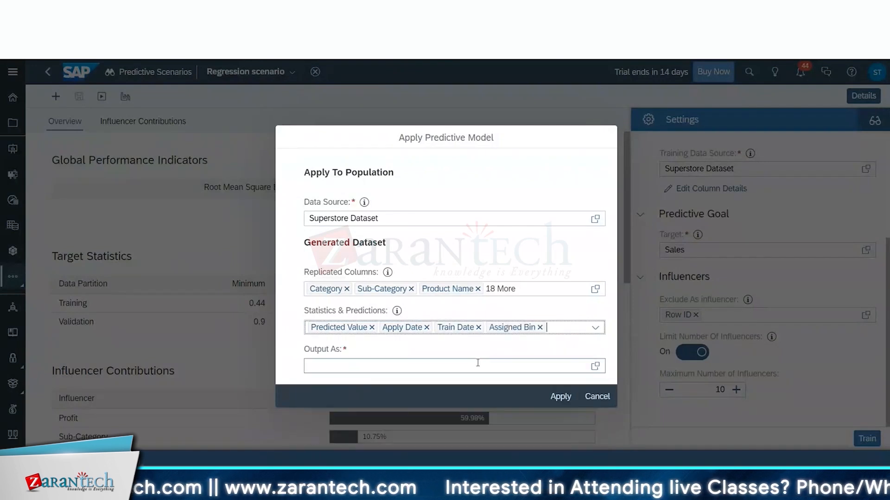
click(596, 329)
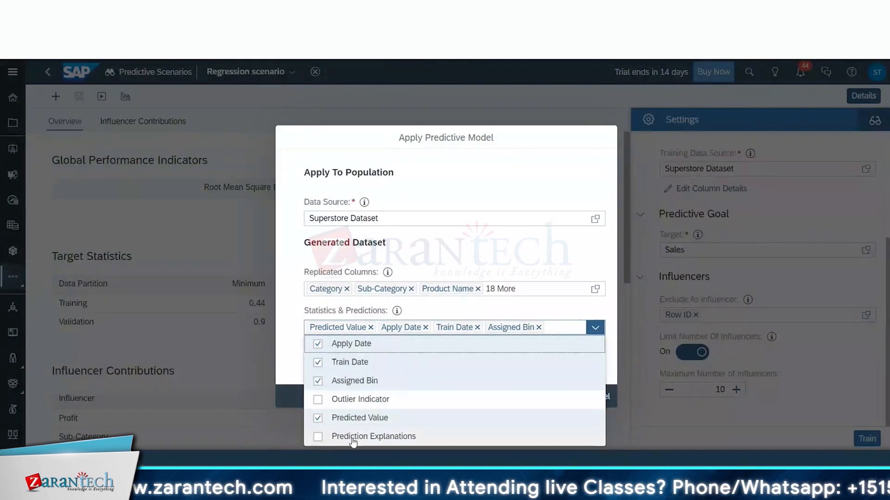
click(318, 437)
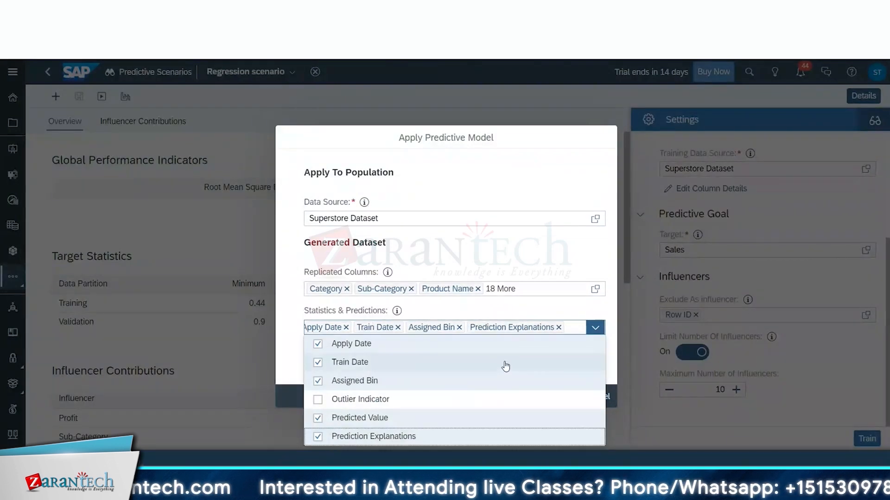
click(277, 328)
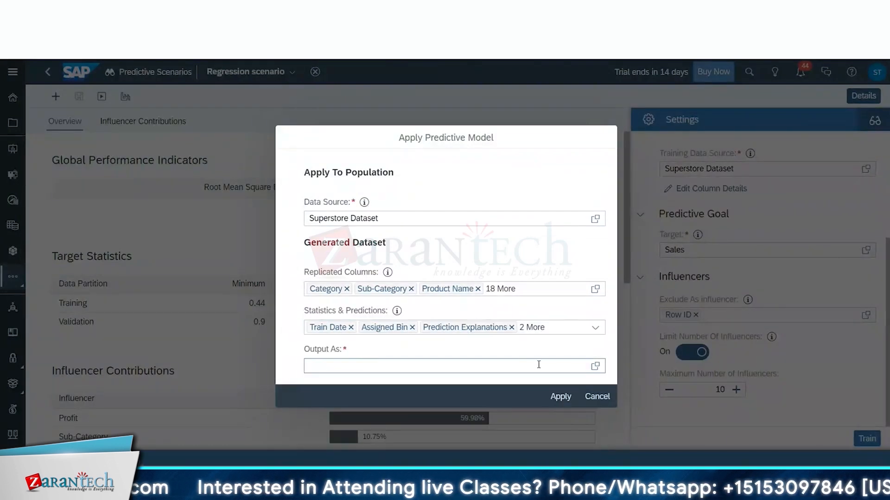
Set the output to a dataset named "Final regression output" in the SAC Training folder and apply the predictive model
click(314, 366)
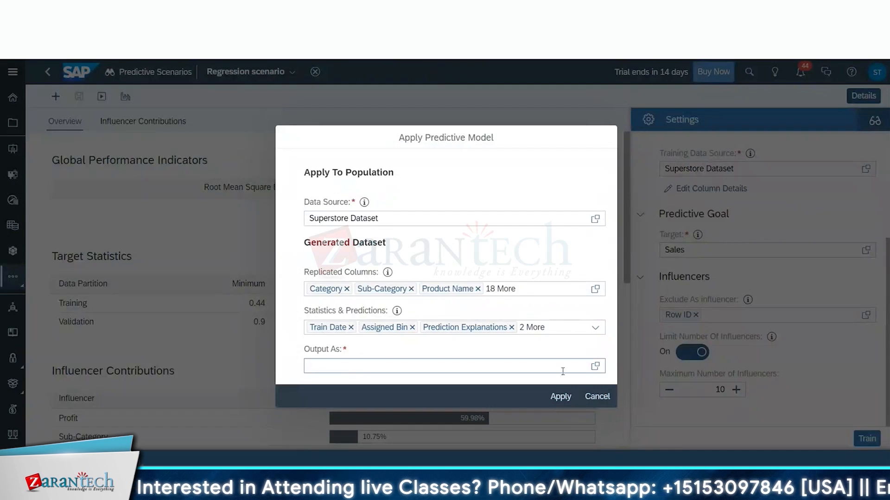
click(594, 366)
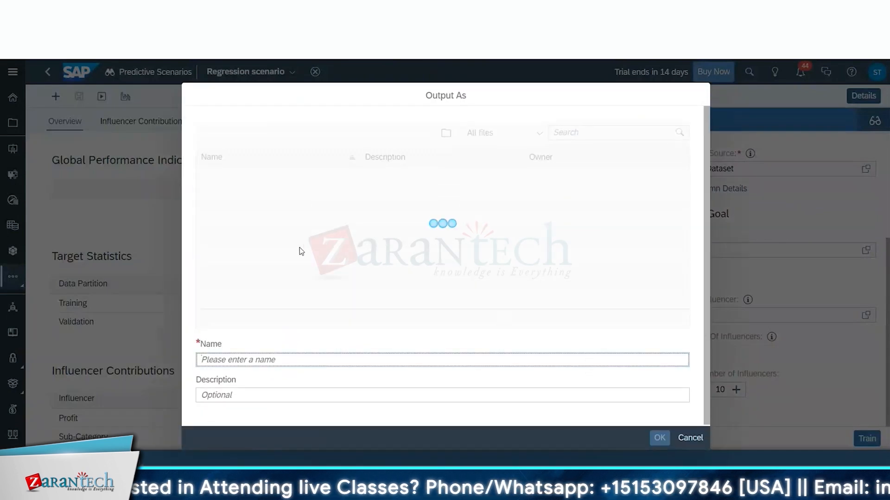
click(255, 266)
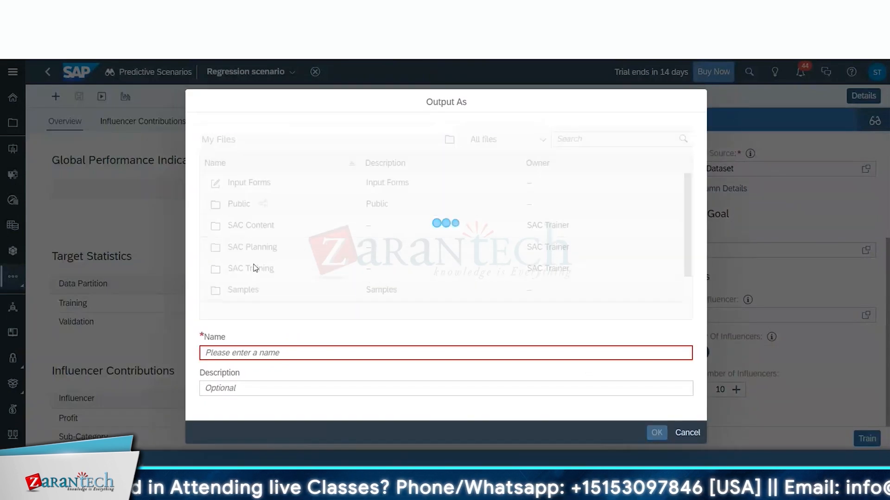
click(279, 350)
text(Final reg)
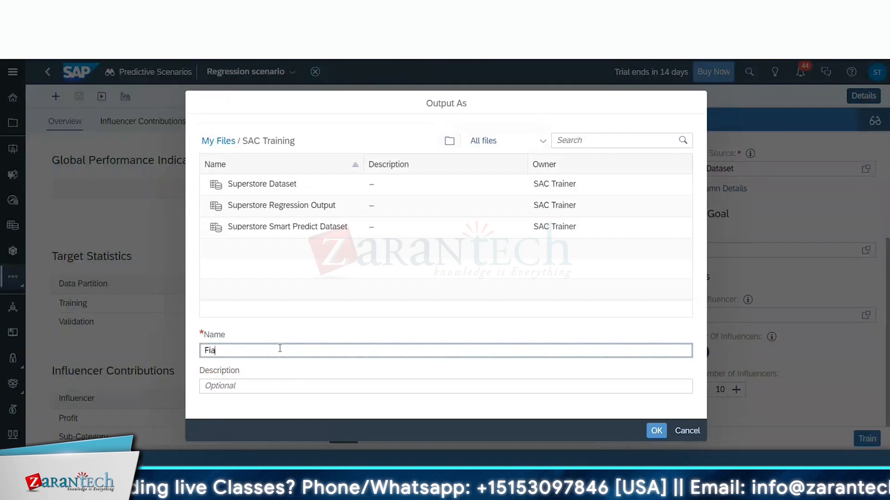
text(ression output)
click(656, 430)
click(562, 395)
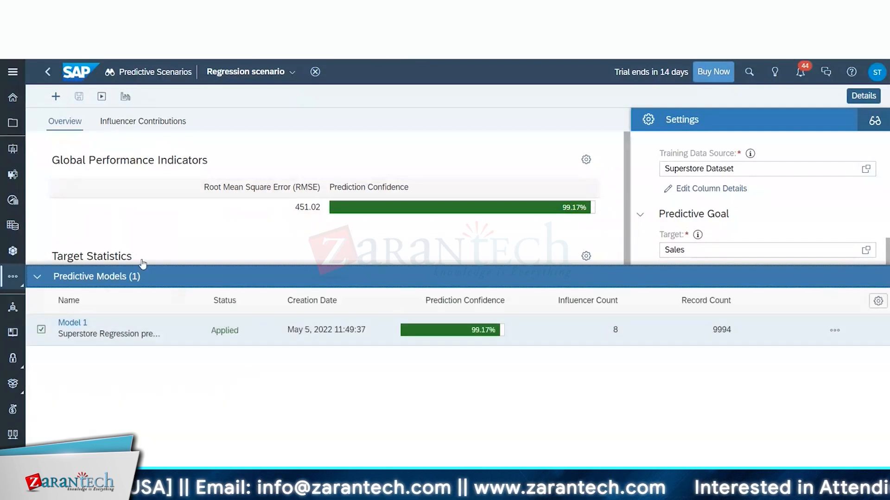
Open the Final regression output dataset from the SAC Training folder and dismiss the sampled data notice
click(14, 129)
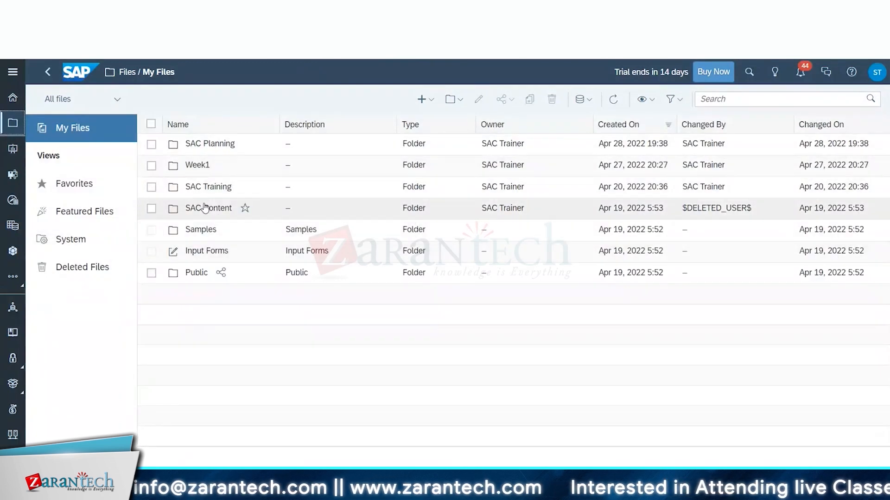
click(197, 189)
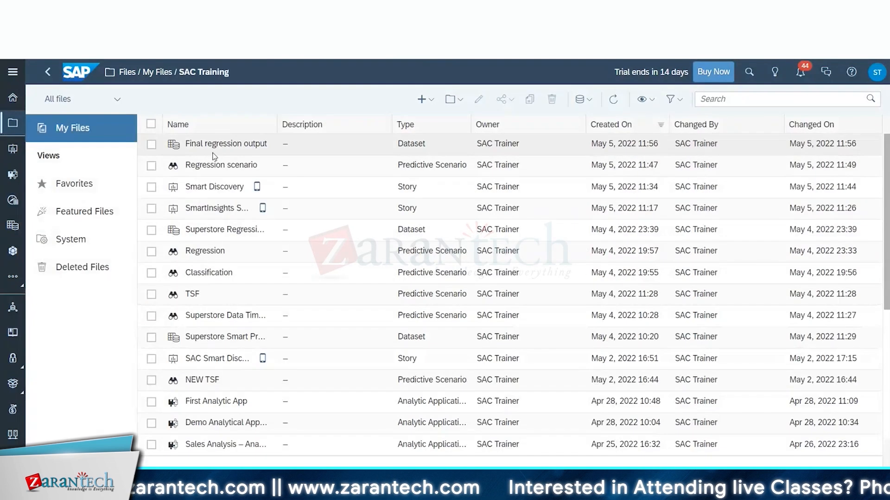
click(197, 145)
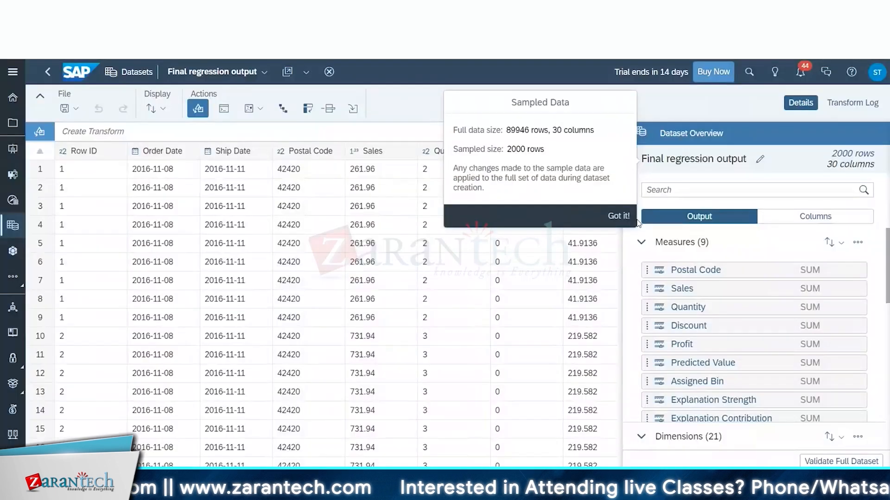
click(637, 222)
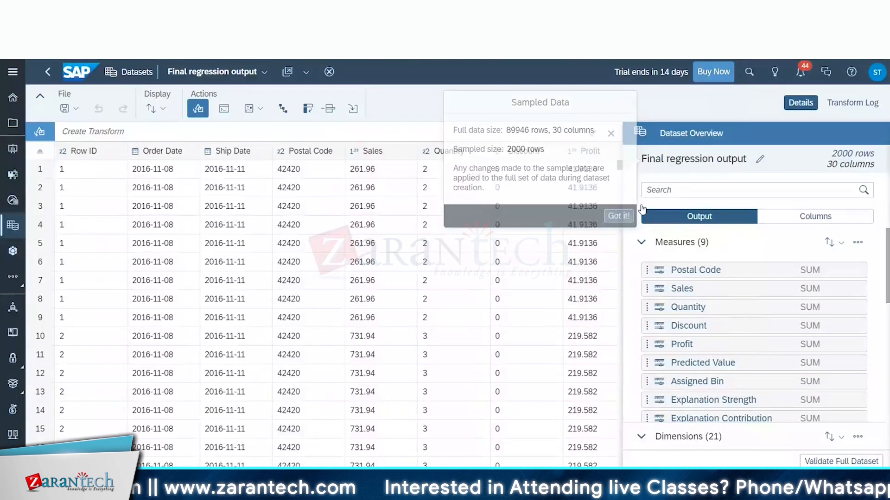
Hide the dataset details and examine the predicted value and prediction explanation columns of the generated dataset
click(800, 103)
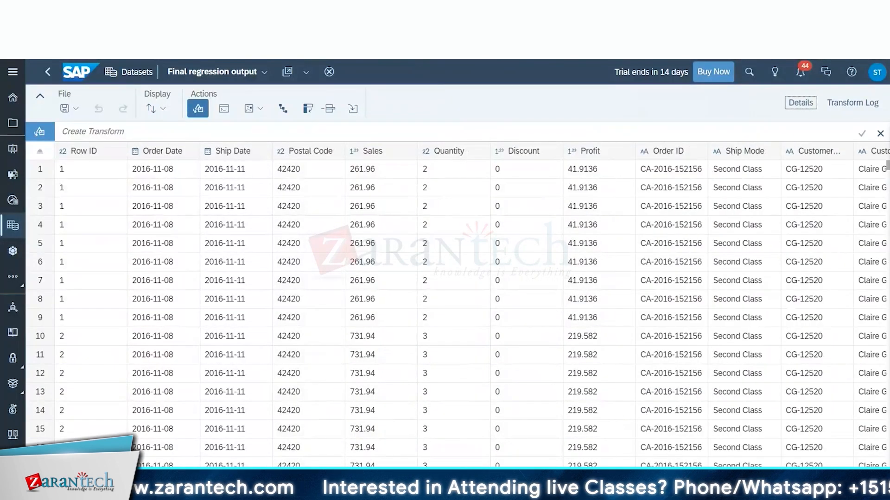
drag(278, 477, 683, 477)
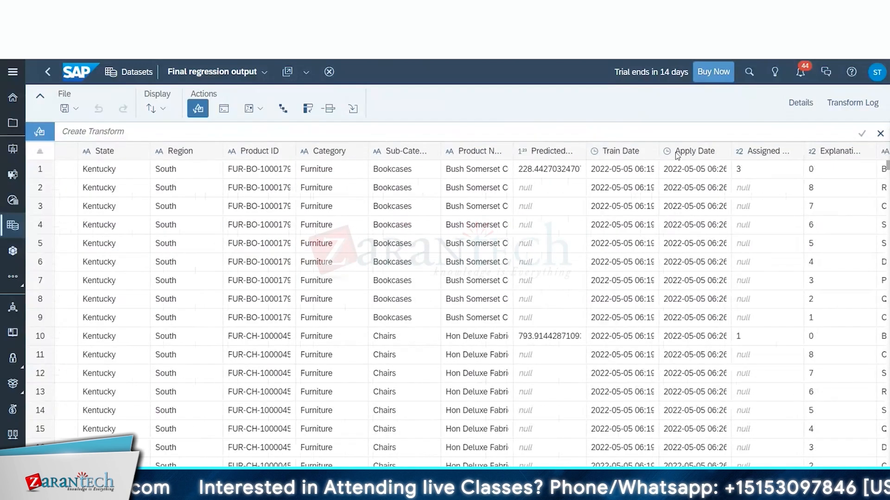
click(547, 151)
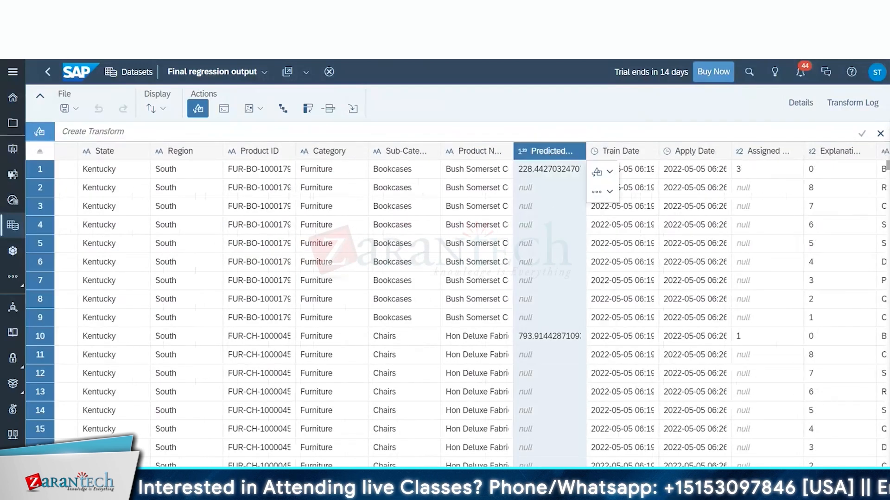
drag(556, 477, 674, 477)
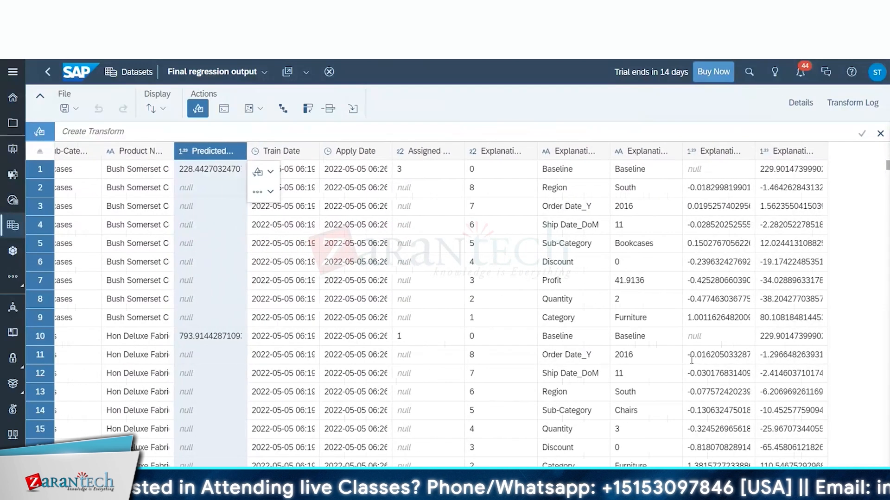
click(764, 153)
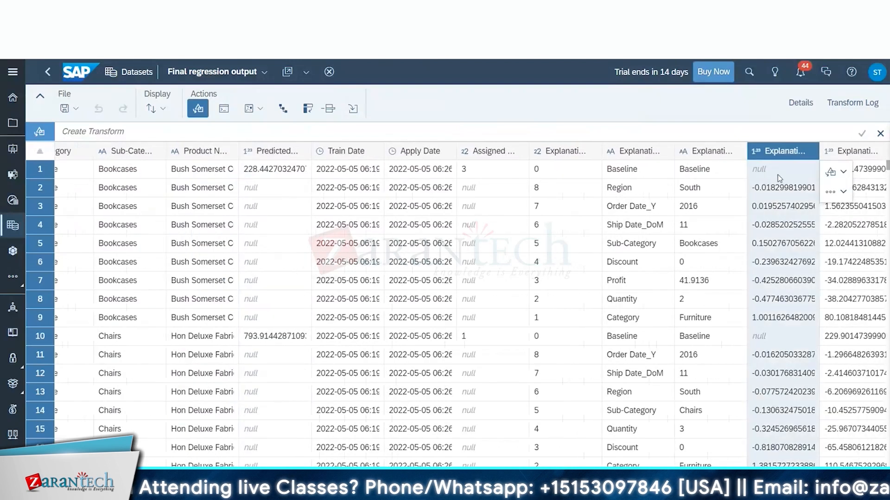
click(703, 154)
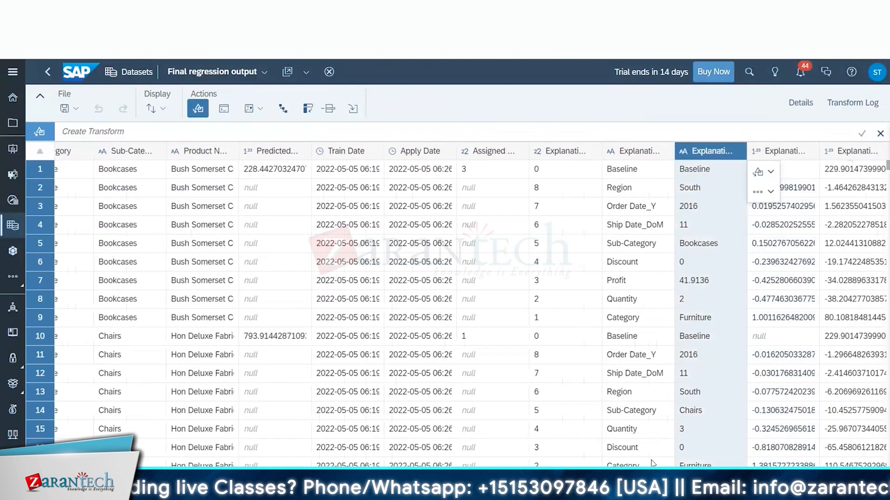
Examine the explanation columns and the Assigned Bin column of the generated dataset
scroll(514, 204, right, 2)
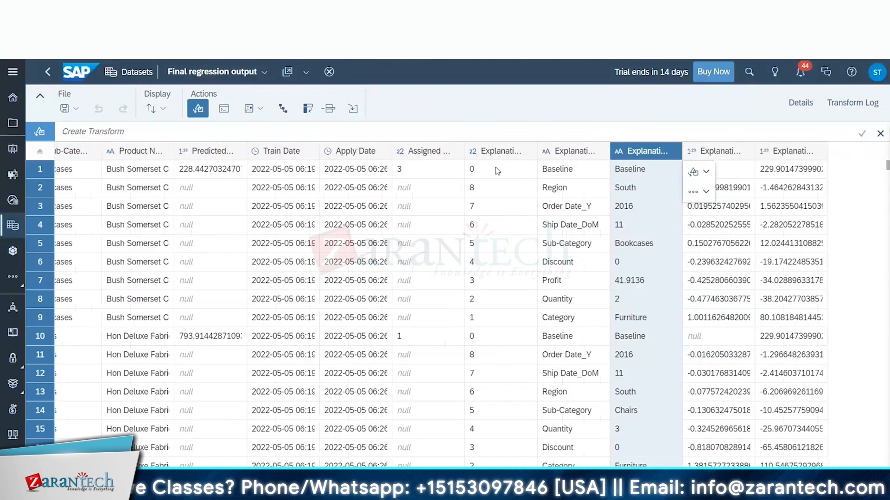
click(437, 152)
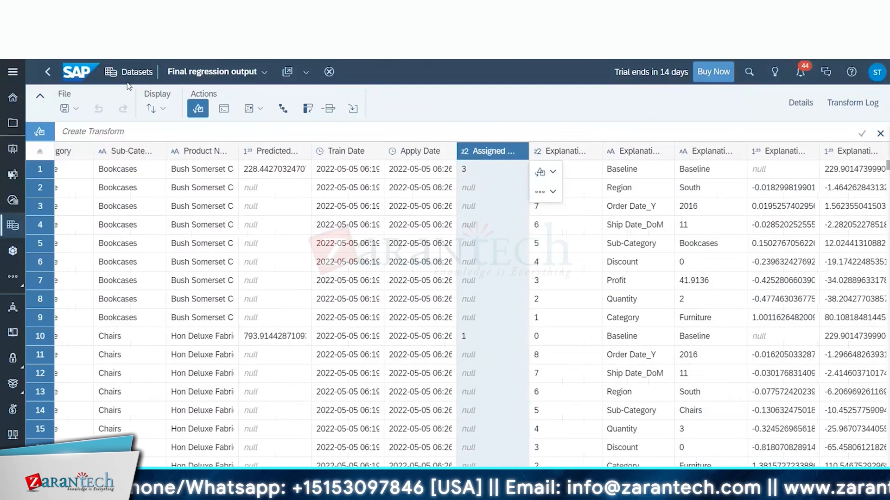
Create a new story with a chart based on the Superstore Data Model from the SAC Training folder
click(12, 97)
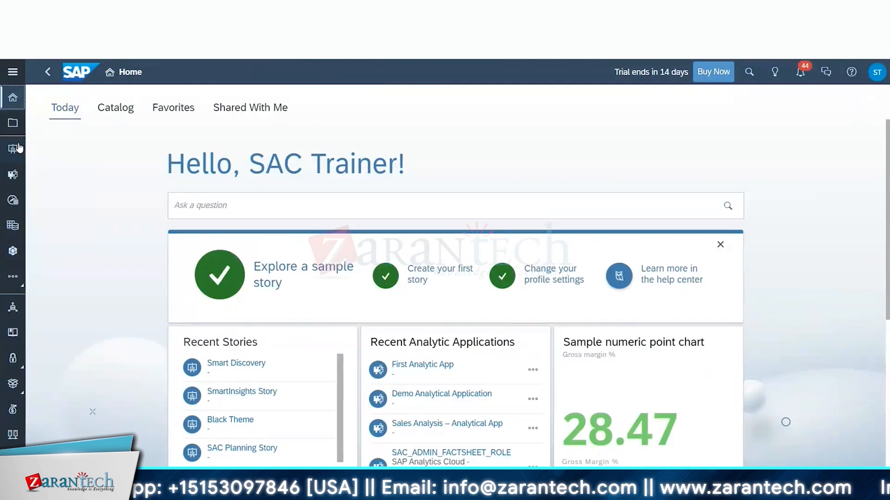
click(14, 149)
click(137, 109)
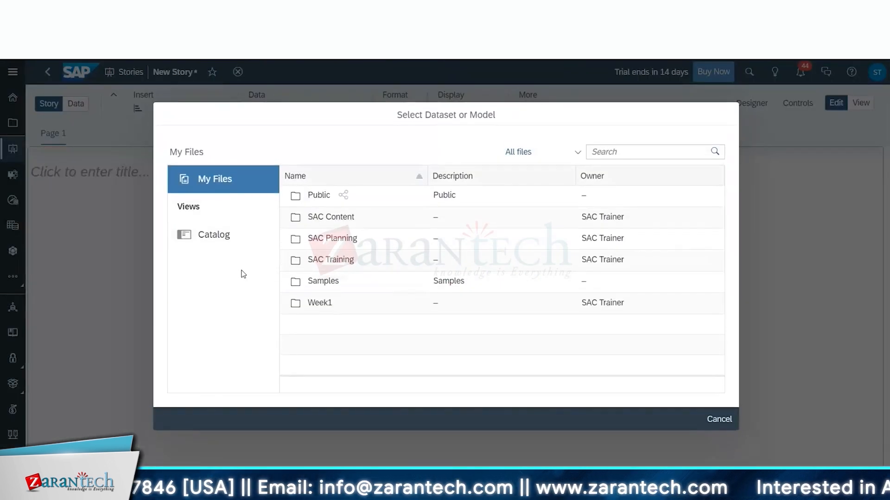
click(320, 261)
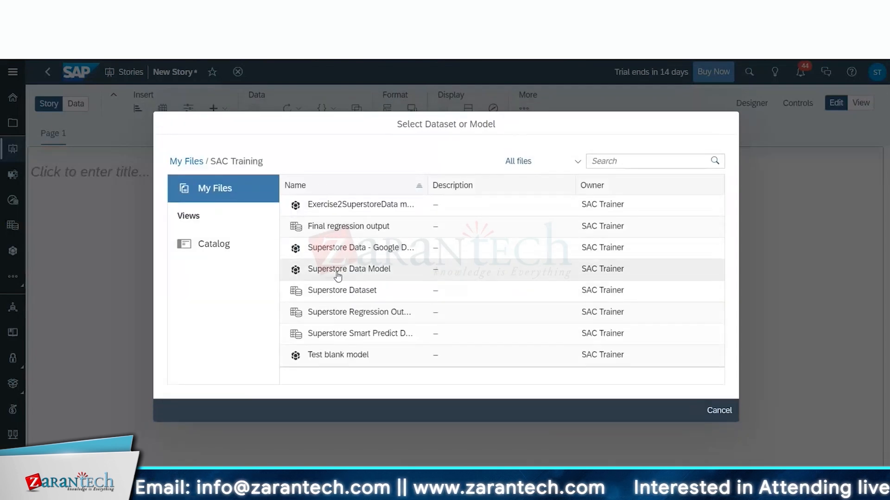
click(337, 274)
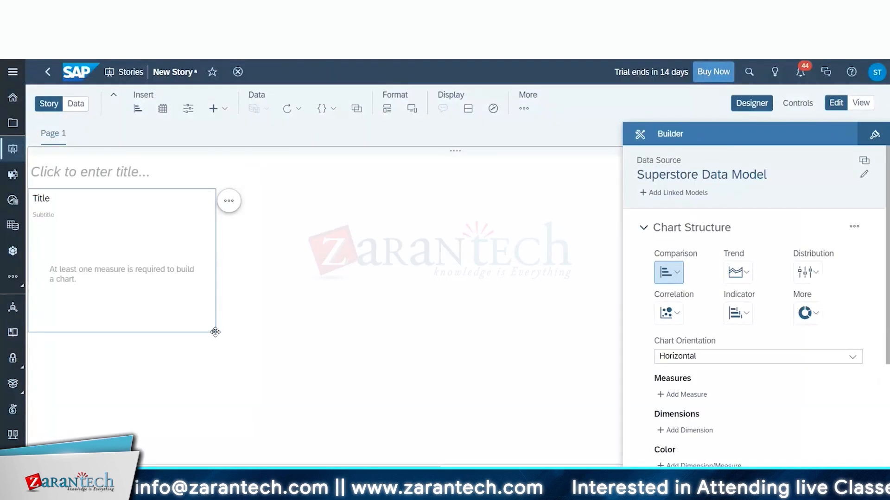
Enlarge the chart and build it with Sales as the measure and Segment as the dimension
drag(214, 330, 331, 404)
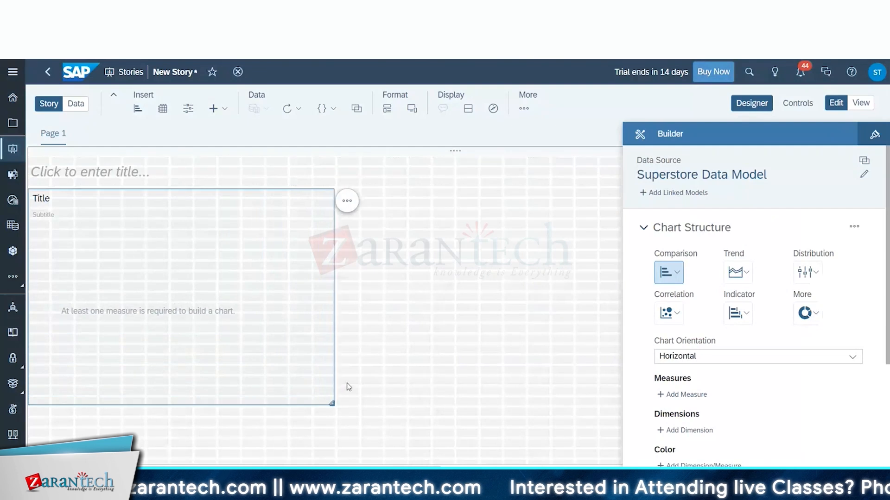
click(686, 394)
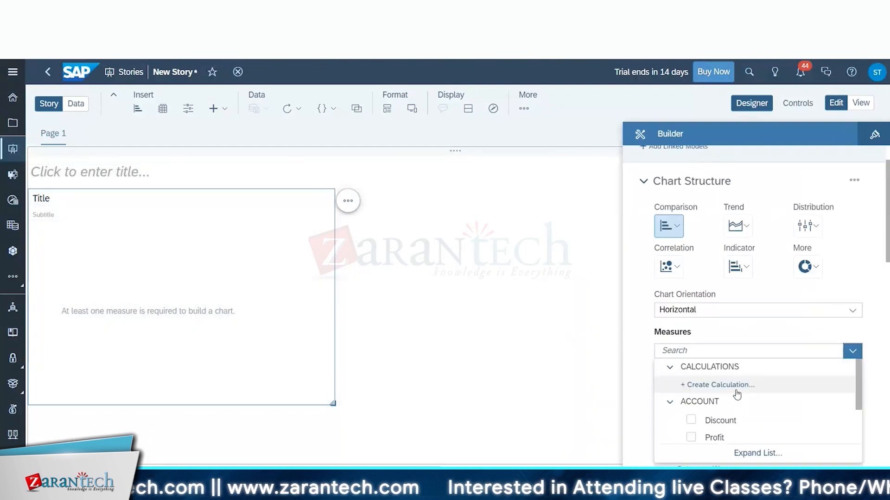
scroll(740, 452, down, 2)
click(694, 417)
click(685, 402)
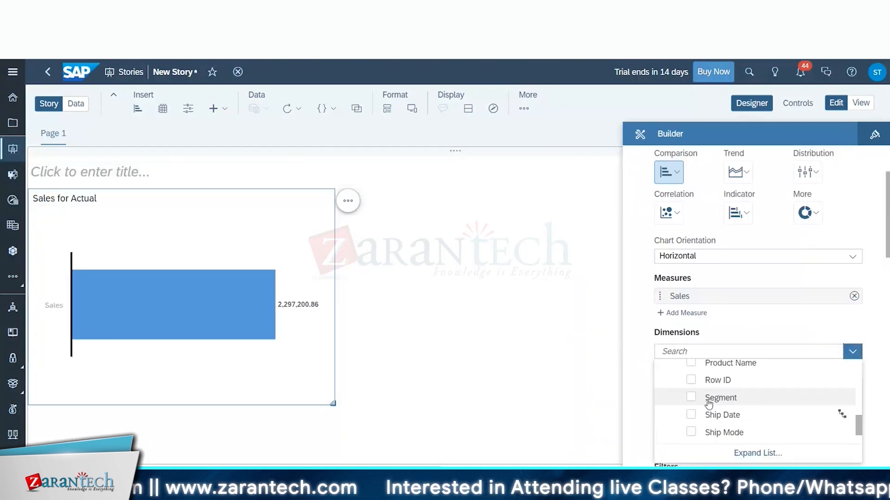
click(734, 399)
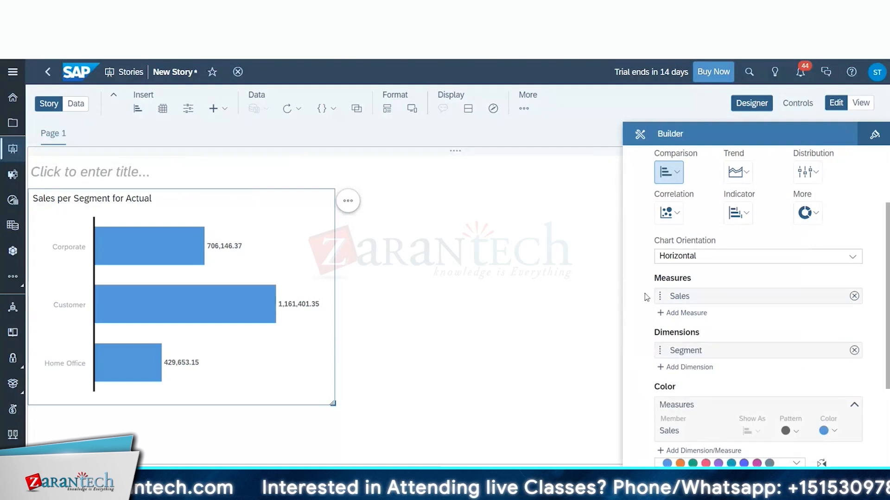
scroll(641, 277, up, 3)
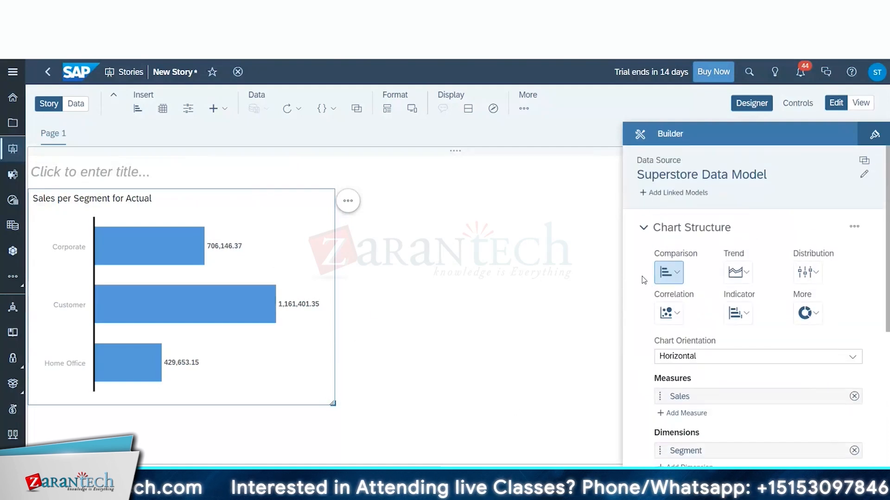
click(674, 195)
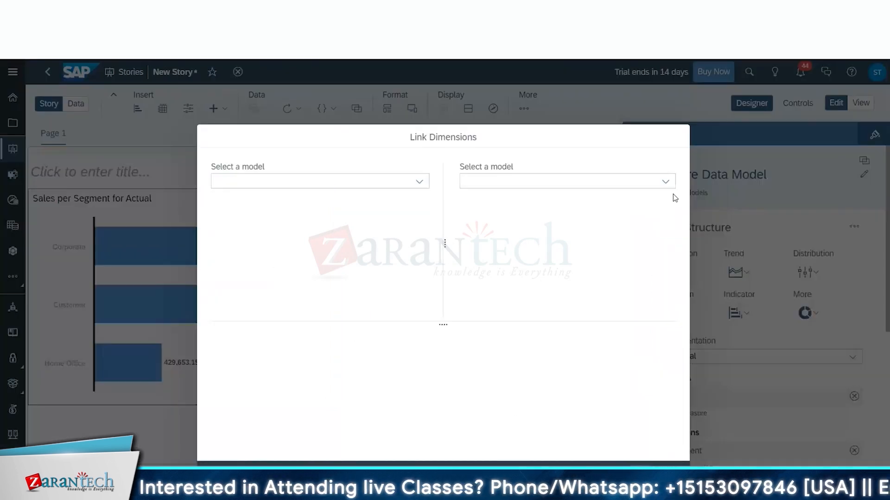
click(668, 144)
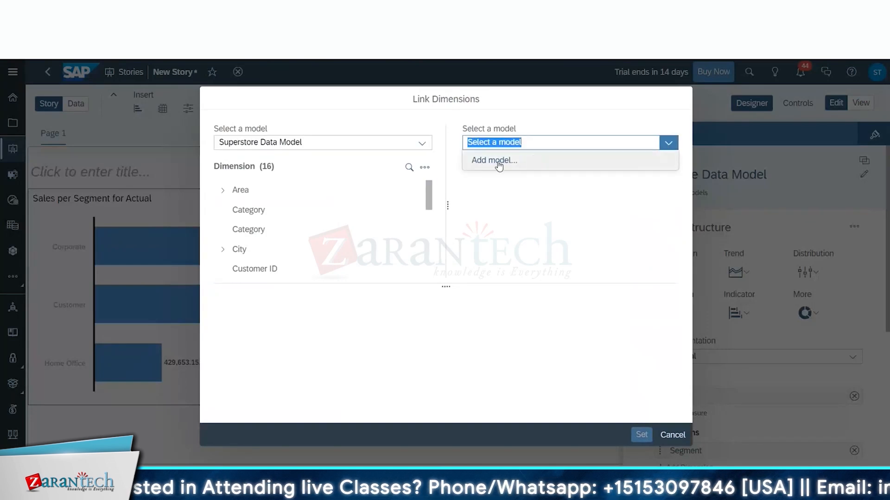
click(659, 437)
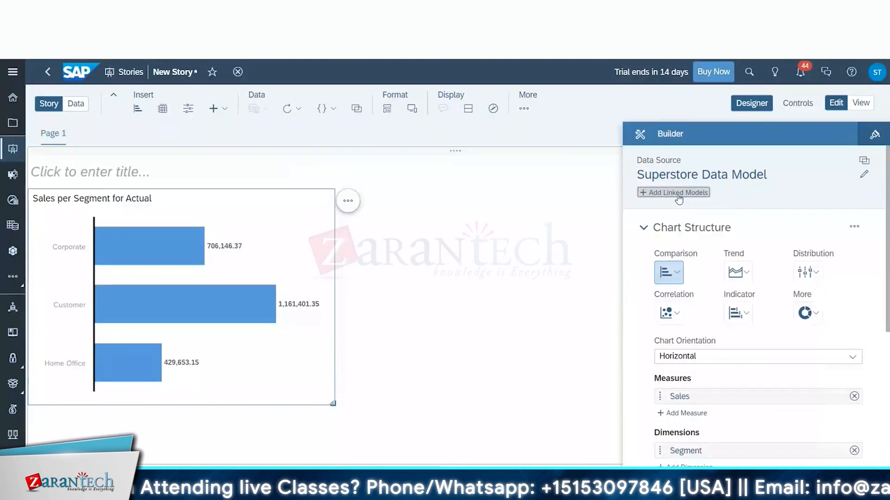
Link the Final regression output dataset from SAC Training to the chart's model, matching Order ID, Product ID, Product Name and Segment
click(669, 194)
click(647, 150)
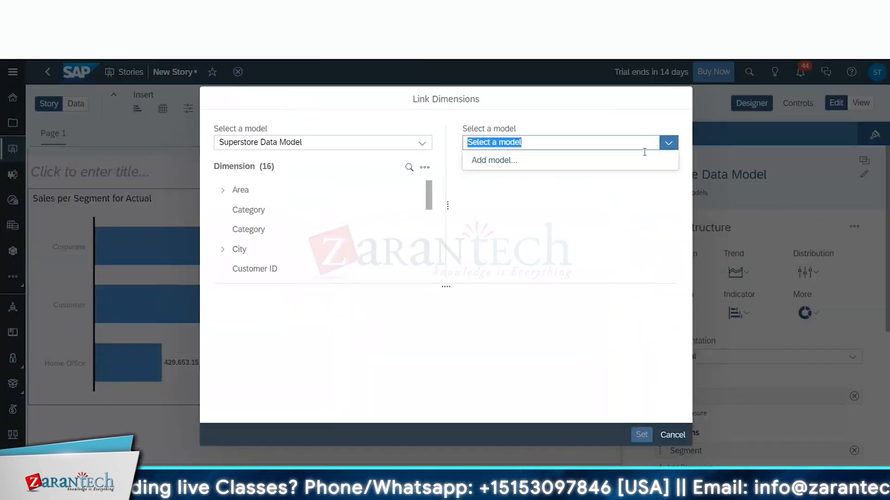
click(591, 160)
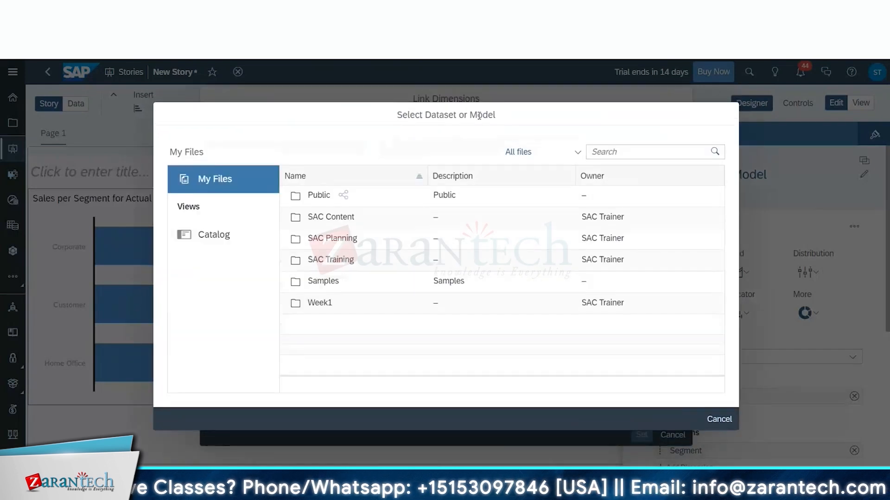
click(324, 260)
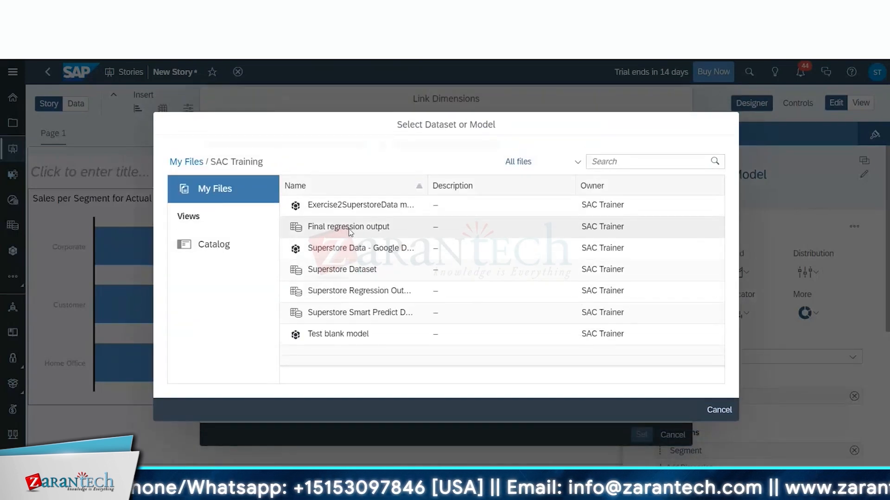
click(348, 228)
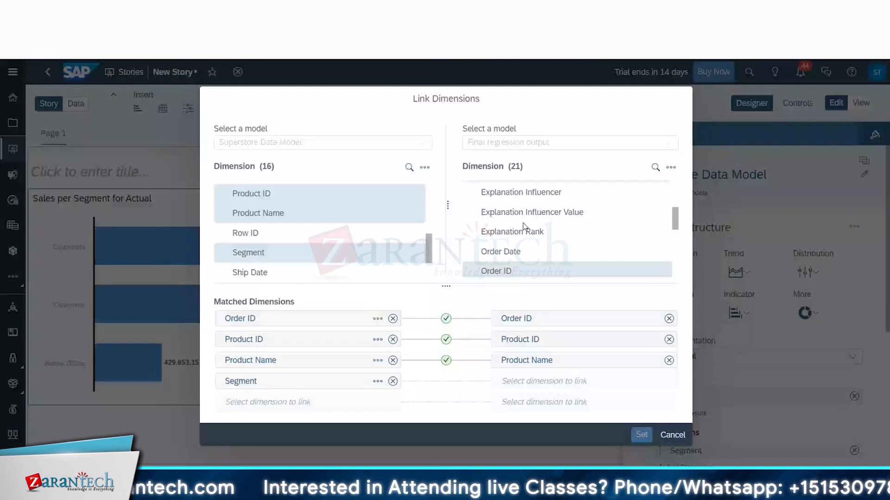
click(634, 437)
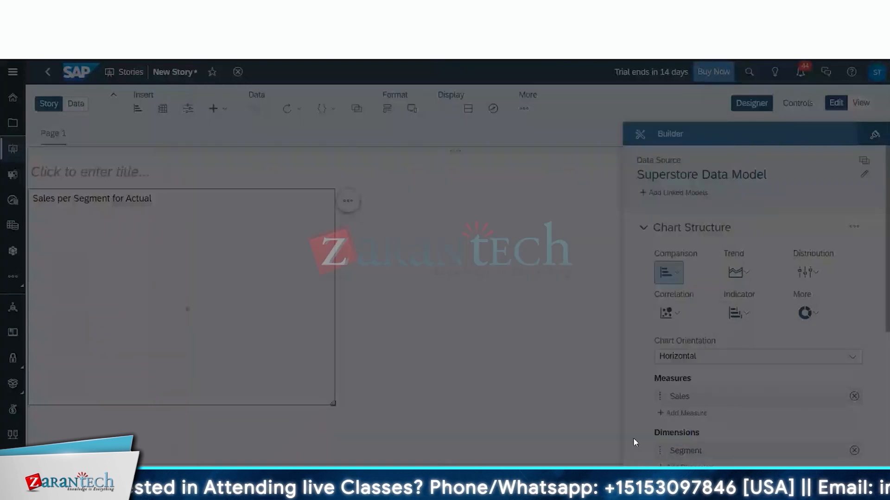
Review the link type and unlinked dimensions options of the linked Final regression output dataset
click(848, 192)
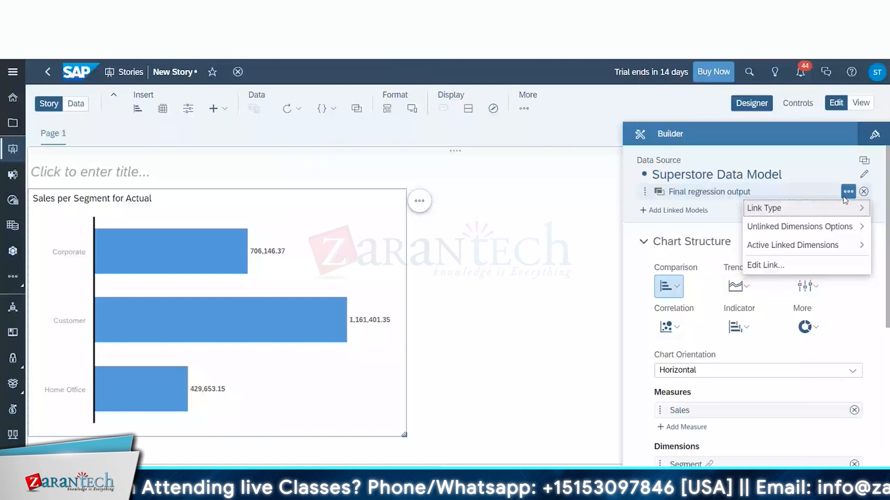
click(816, 208)
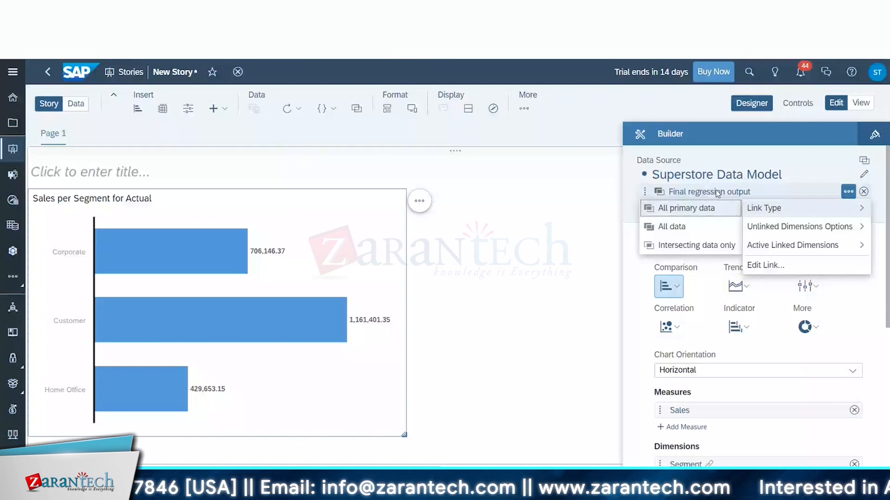
mouse_move(775, 233)
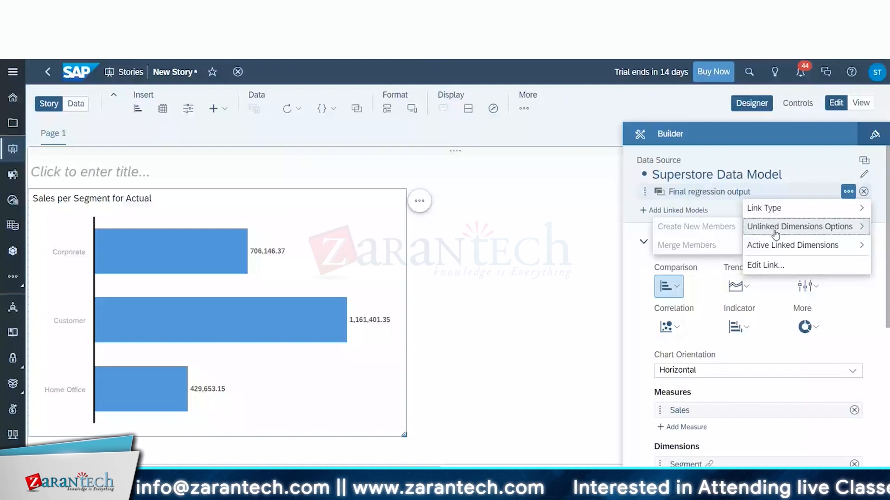
click(765, 265)
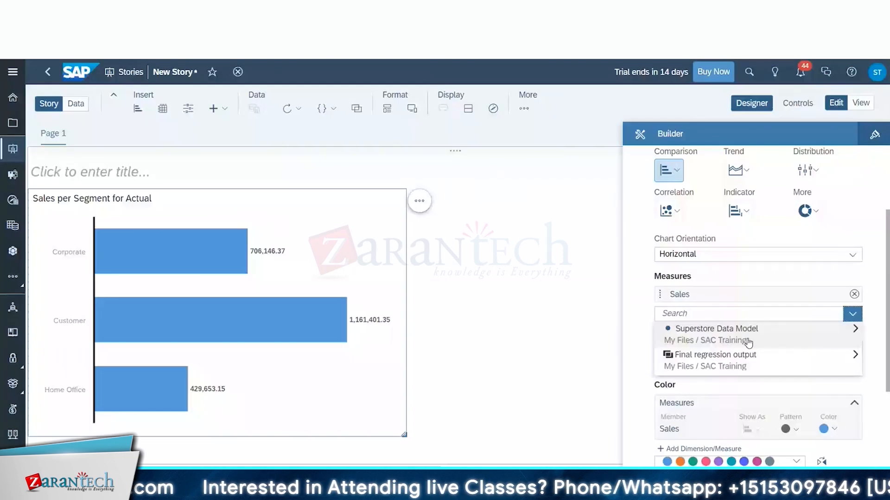
Add the Predicted Value measure from Final regression output to the chart and compare it with Sales per segment
click(740, 357)
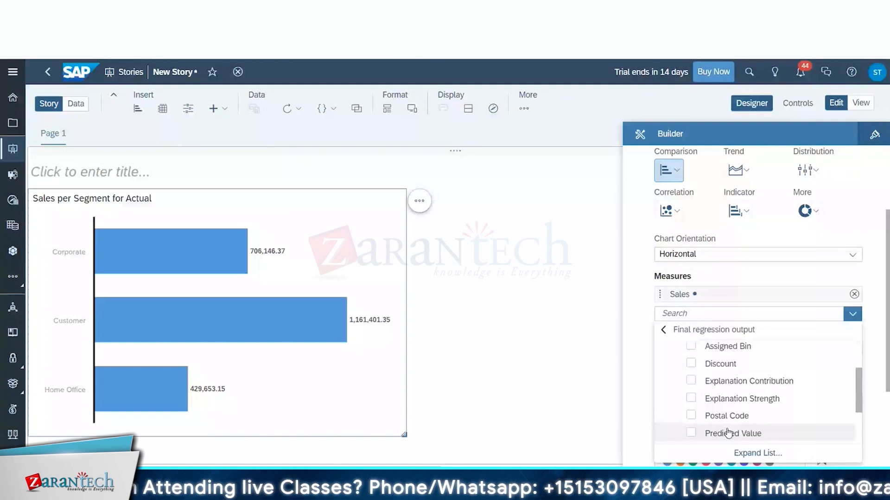
click(728, 433)
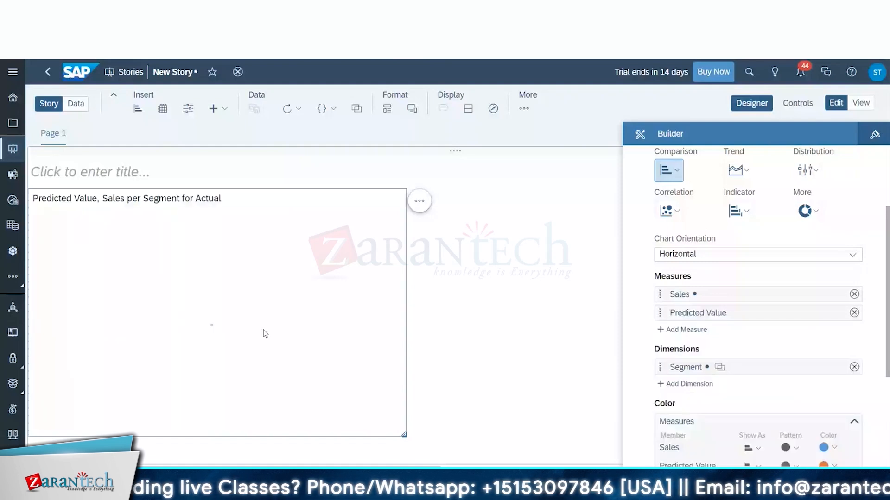
mouse_move(204, 329)
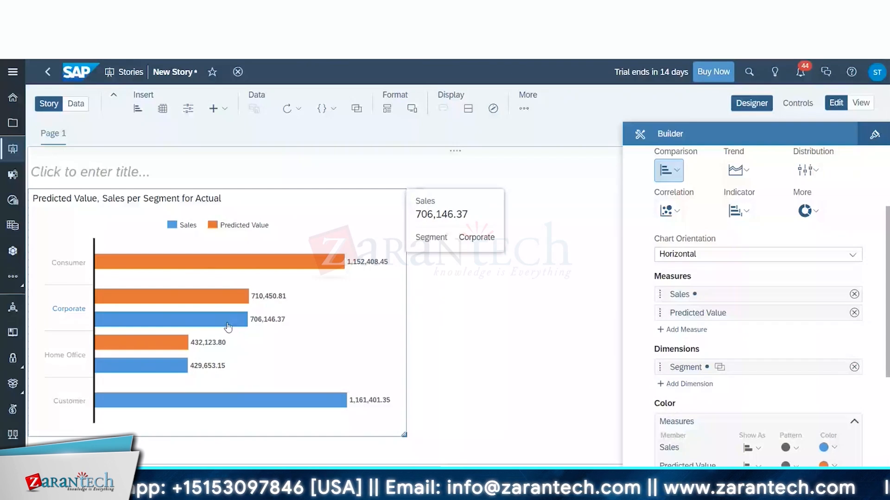
mouse_move(131, 348)
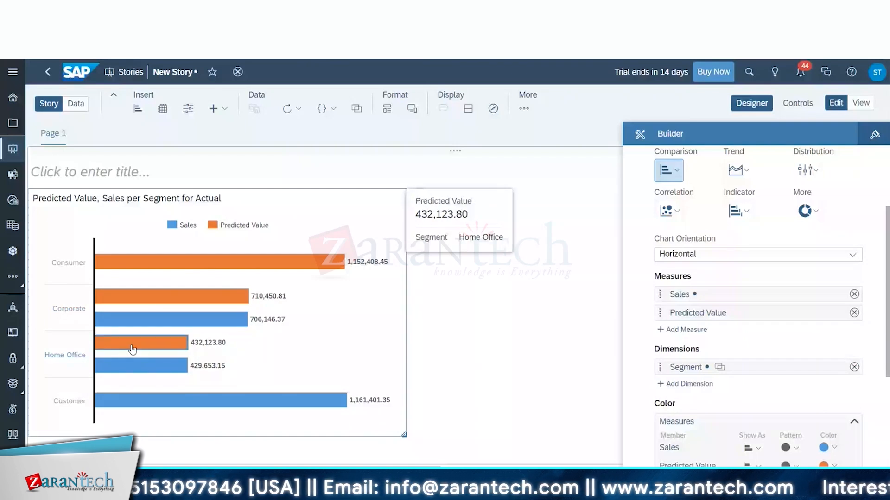